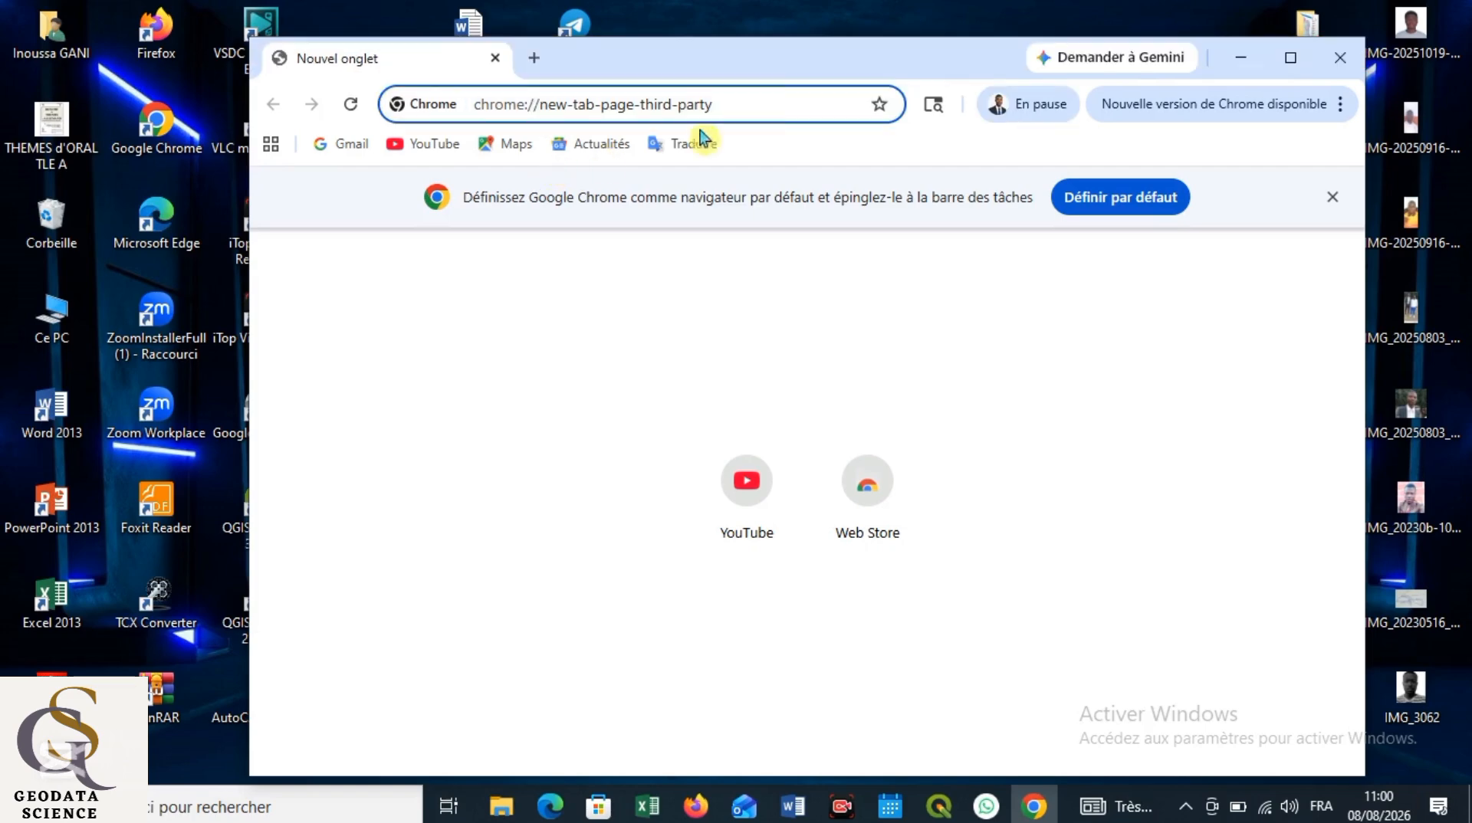
# Search the web for OSM
pyautogui.moveTo(713, 103); pyautogui.dragTo(466, 104)
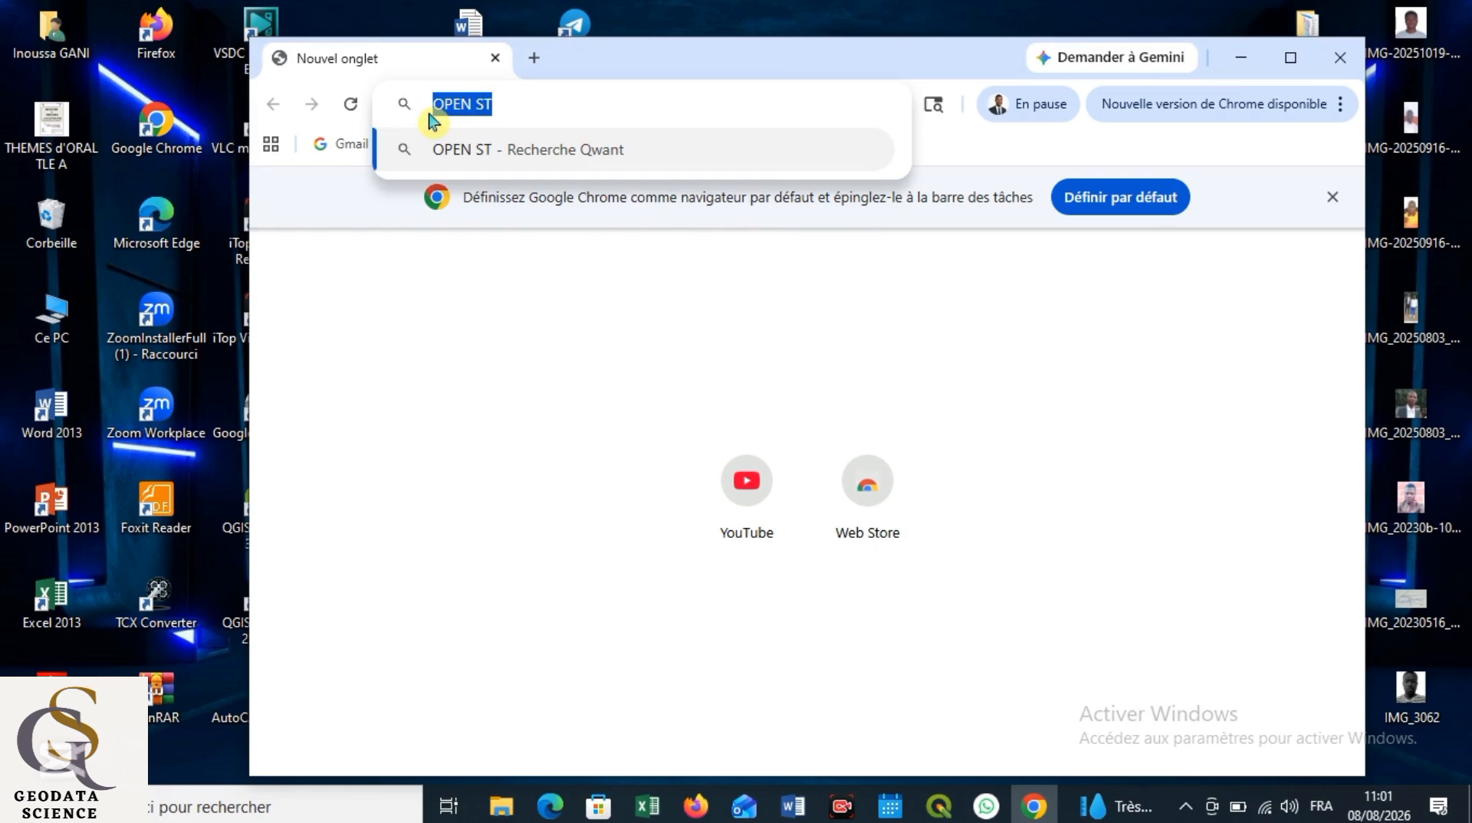
pyautogui.write('OSM')
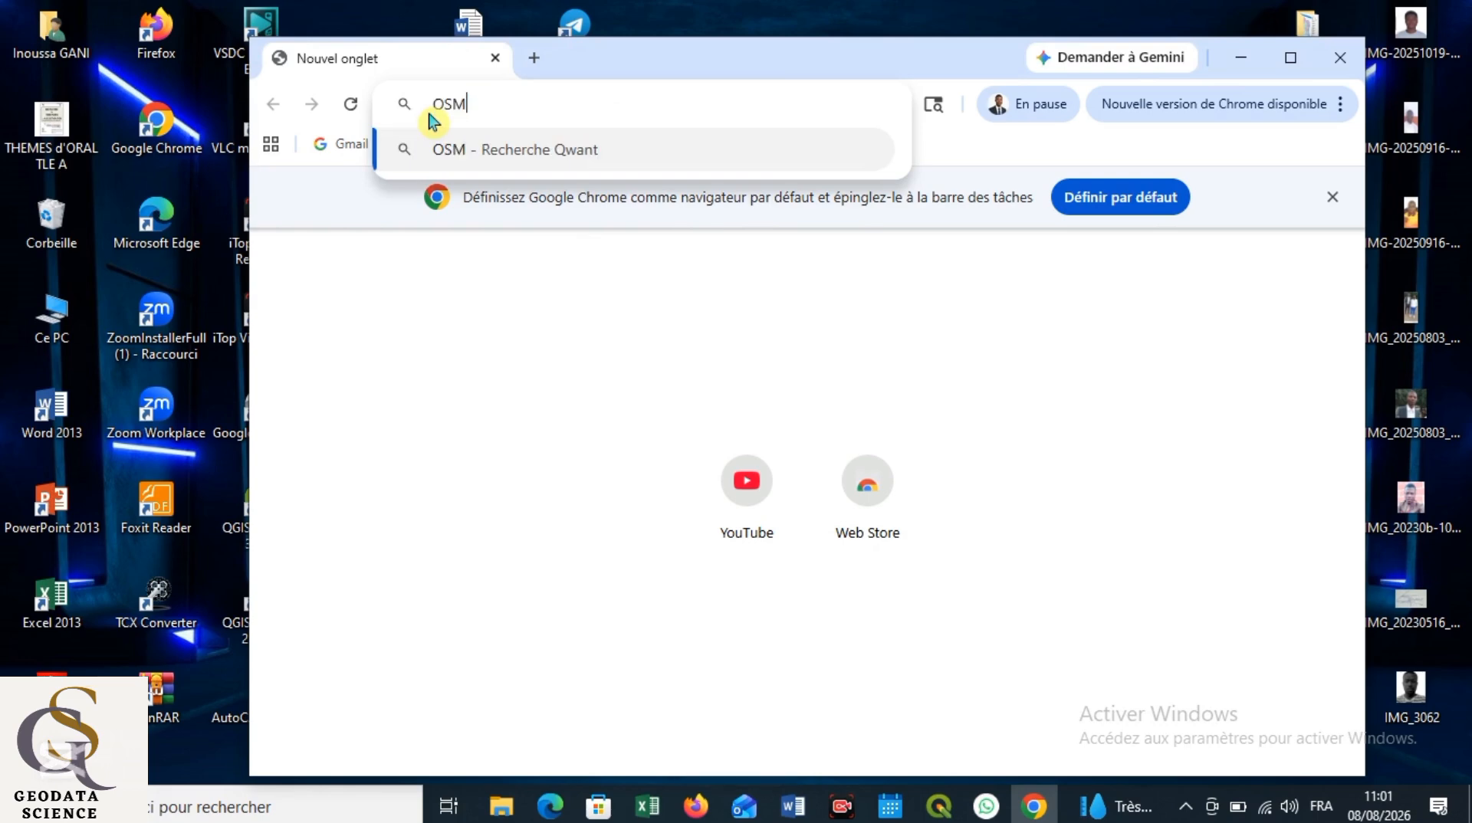
pyautogui.press('Return')
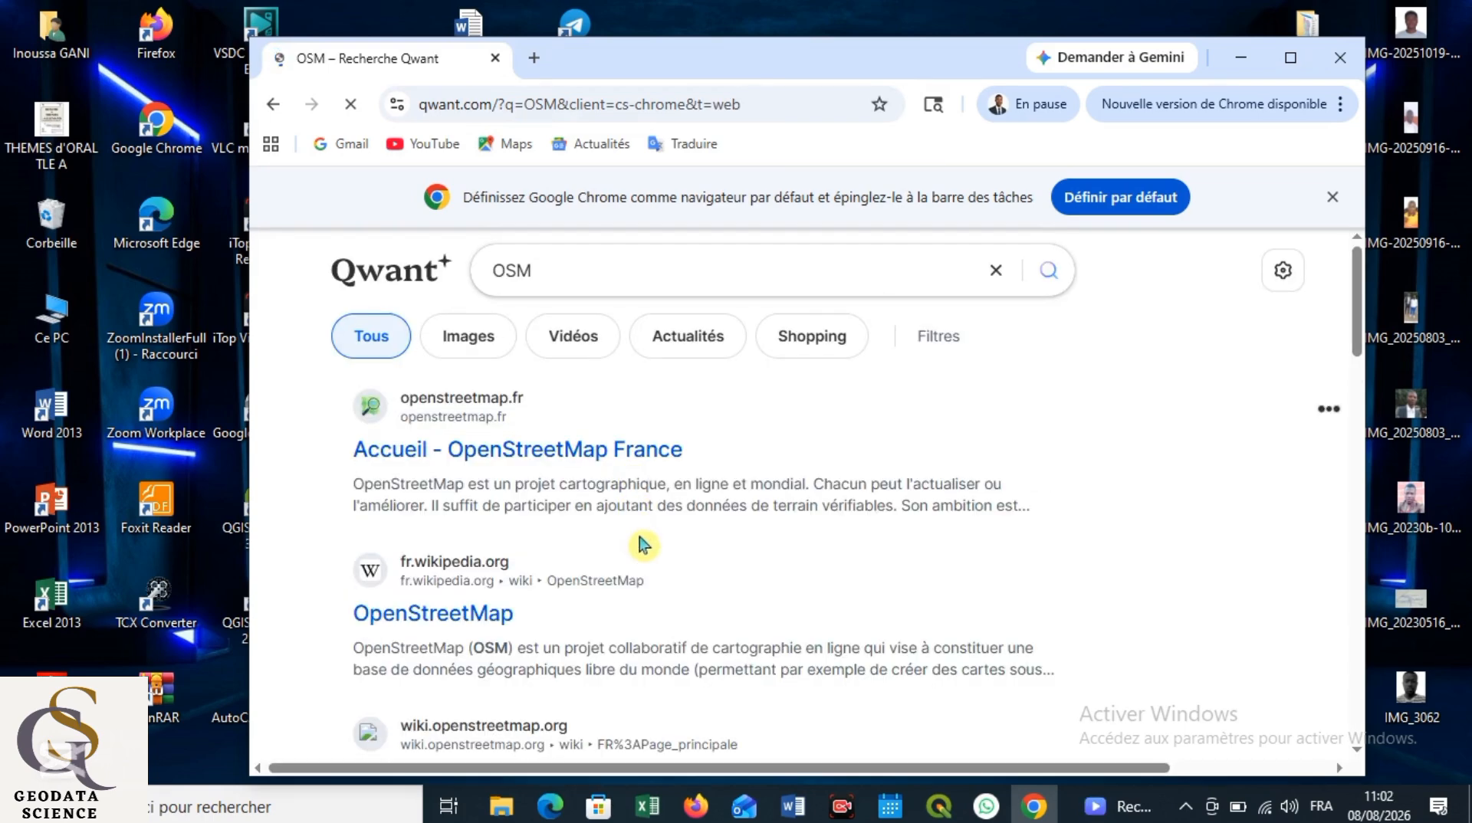
# Find the OpenStreetMap result from openstreetmap.org among the search results and open it
pyautogui.scroll(-5, 646, 544)
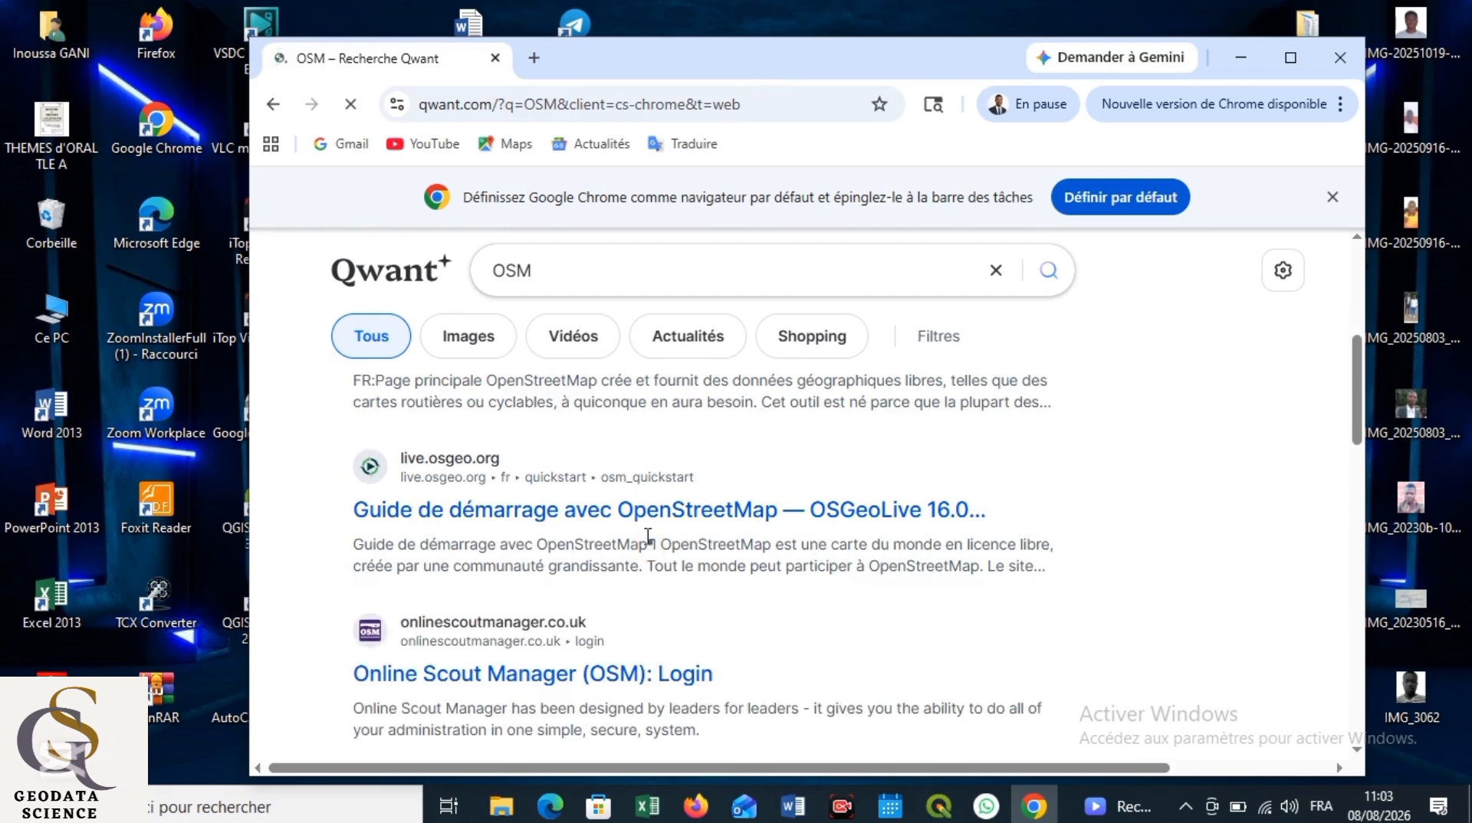
pyautogui.scroll(-10, 648, 540)
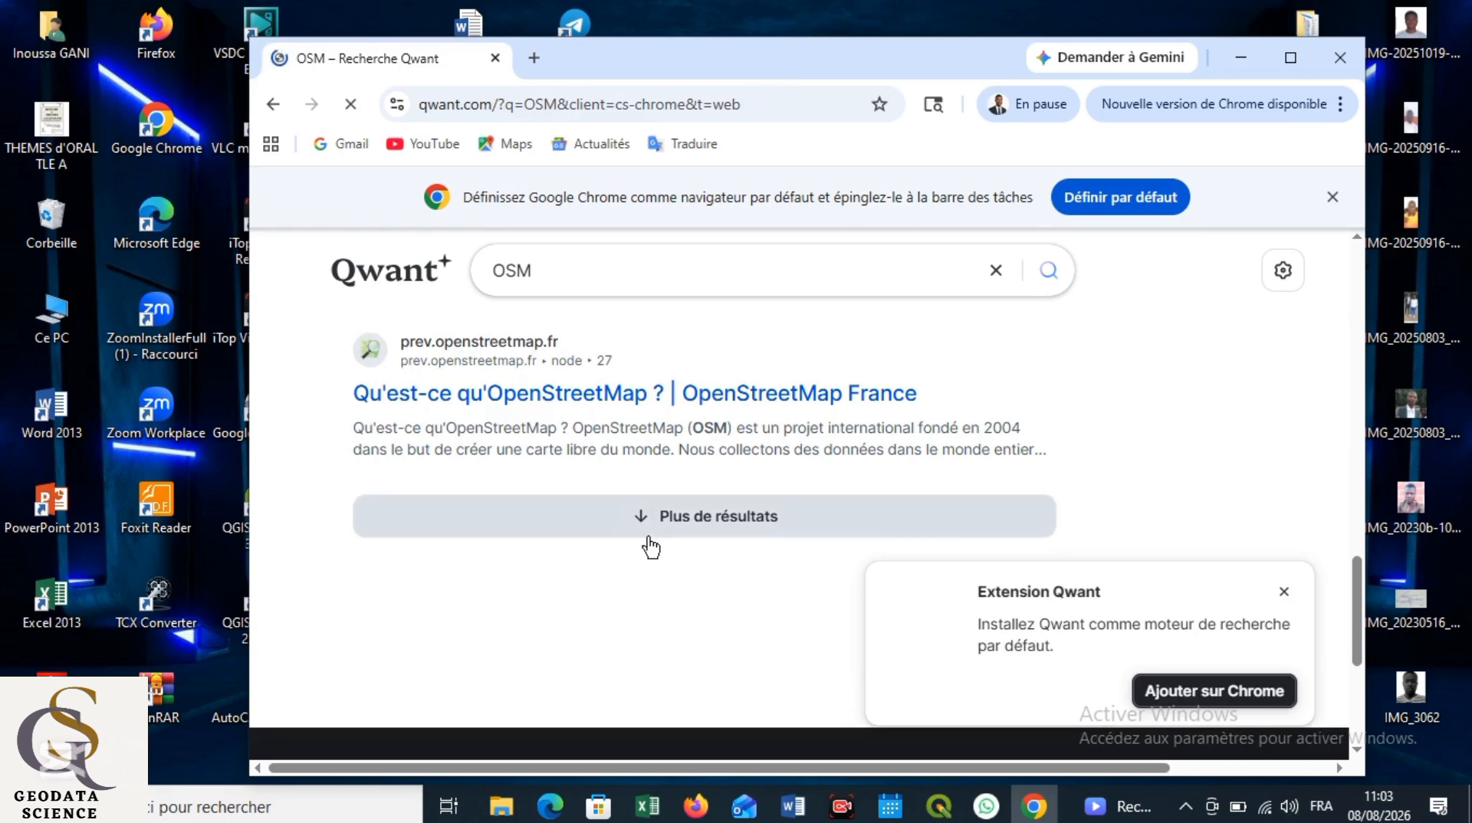
pyautogui.scroll(5, 648, 544)
pyautogui.scroll(2, 651, 546)
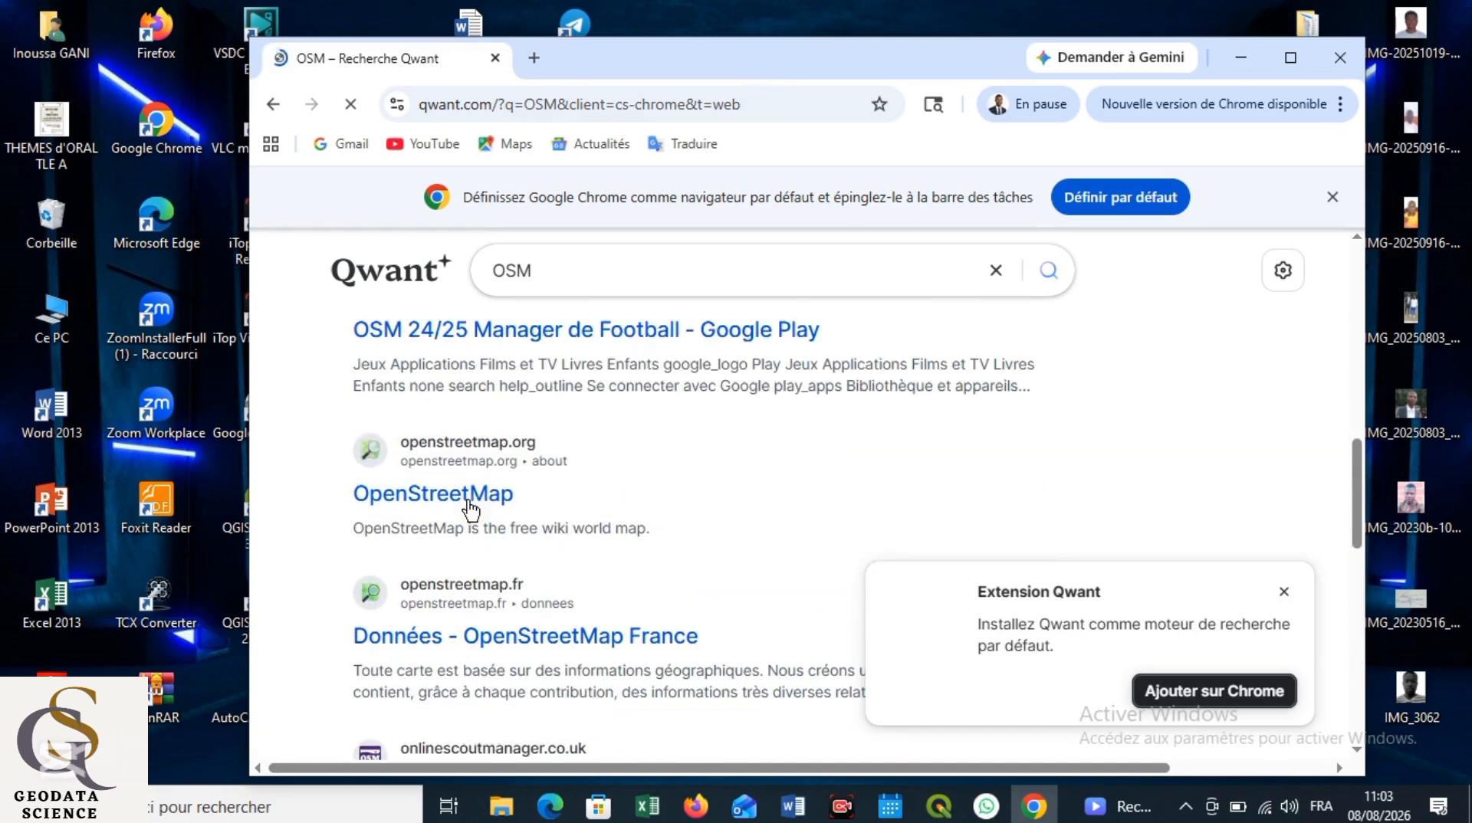
pyautogui.click(470, 506)
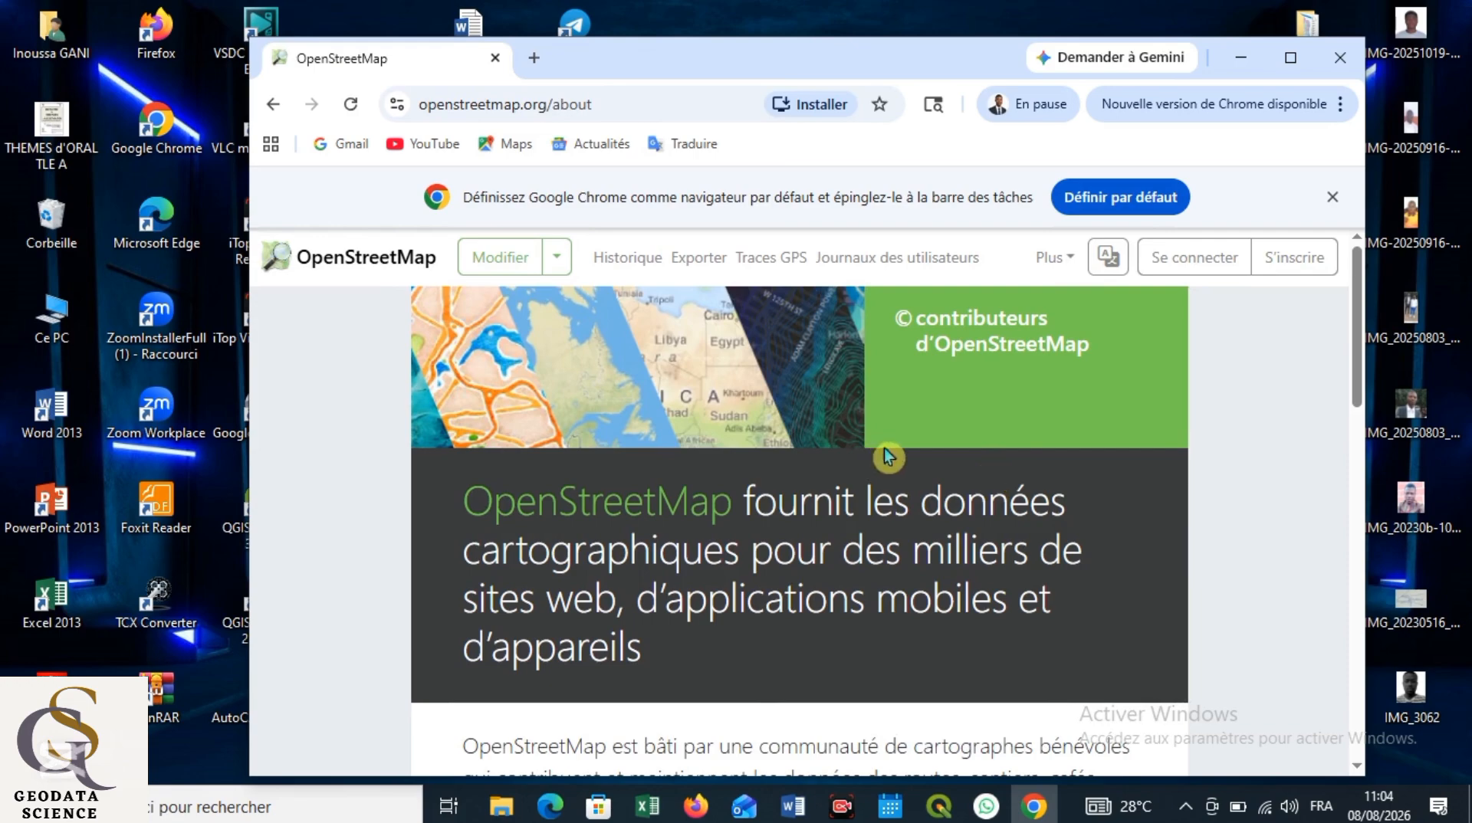
# Examine the OpenStreetMap about page and the editor choices offered for modifying the map
pyautogui.scroll(-5, 902, 469)
pyautogui.scroll(6, 900, 471)
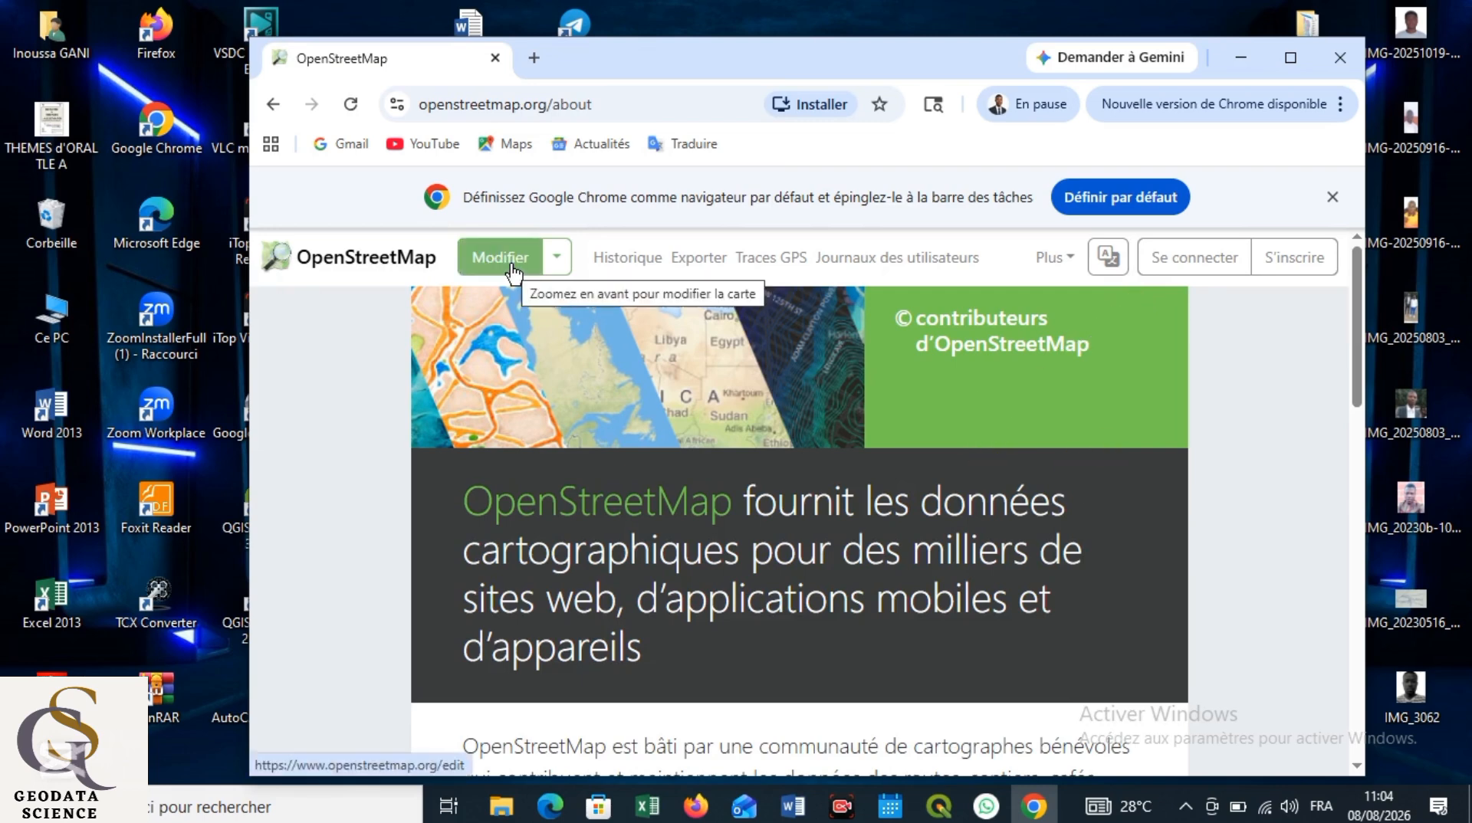
pyautogui.click(565, 260)
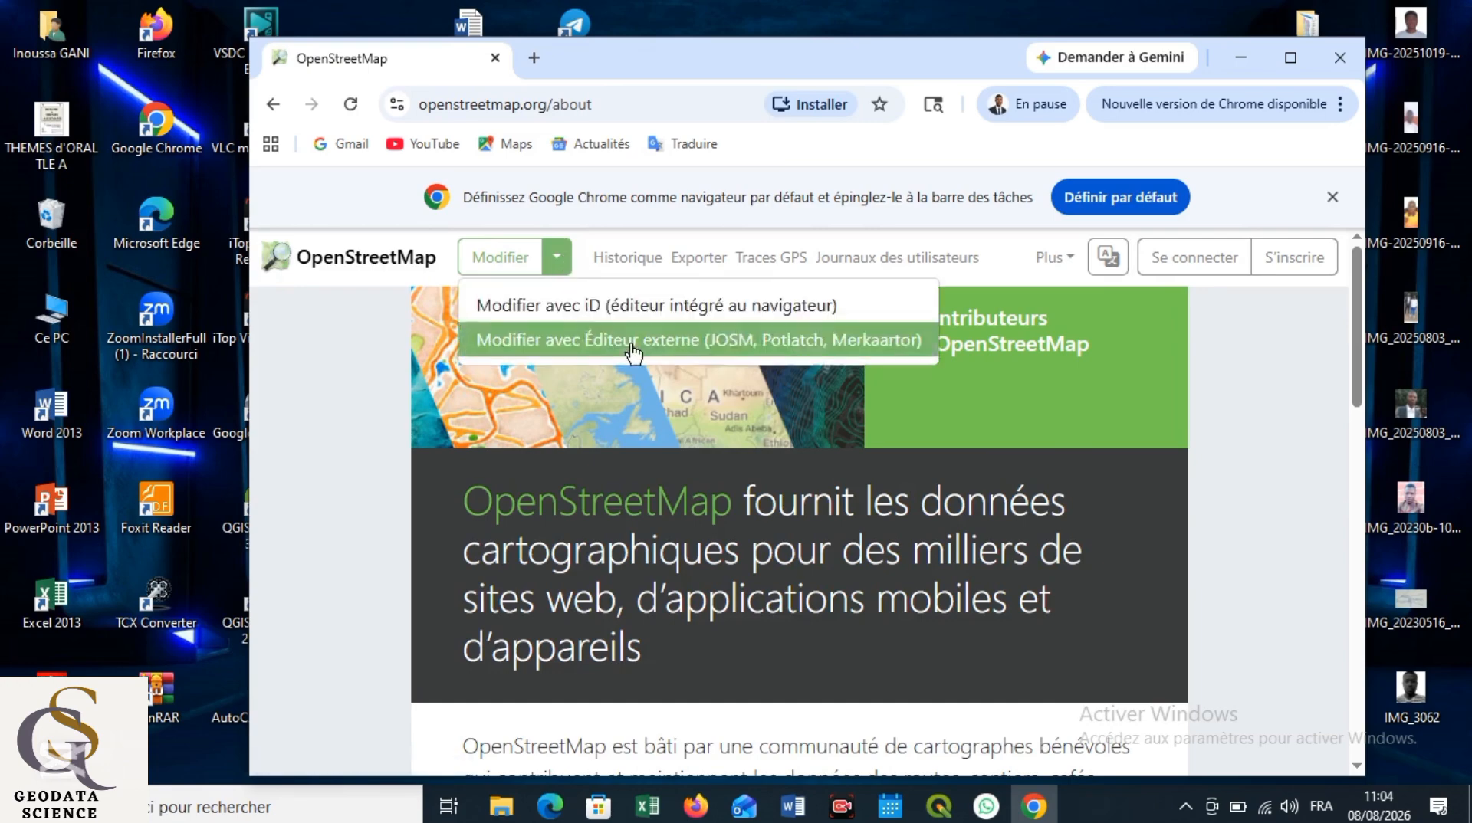
pyautogui.click(894, 537)
pyautogui.scroll(-7, 894, 536)
pyautogui.scroll(-5, 897, 534)
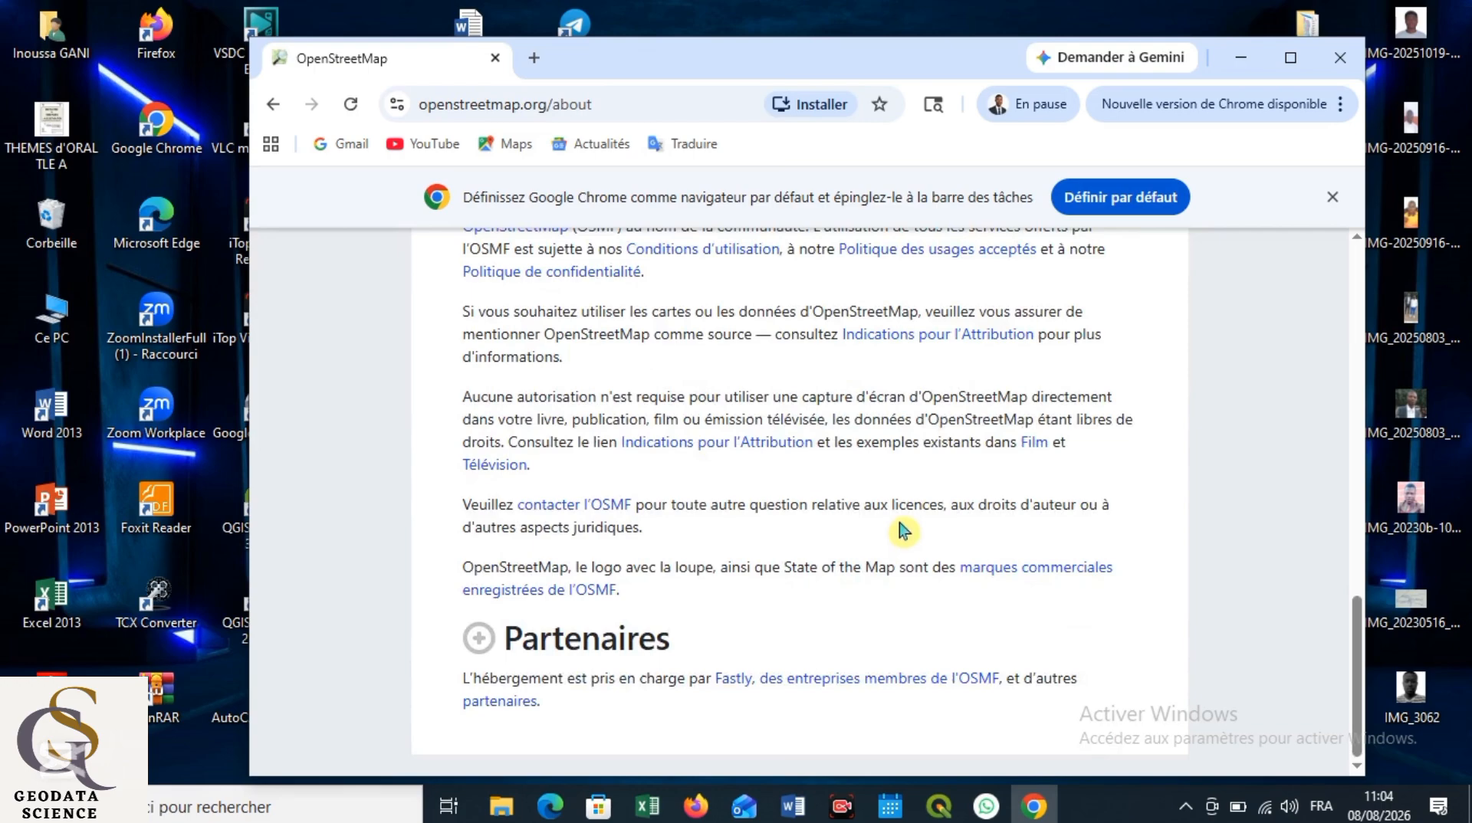
pyautogui.scroll(12, 903, 530)
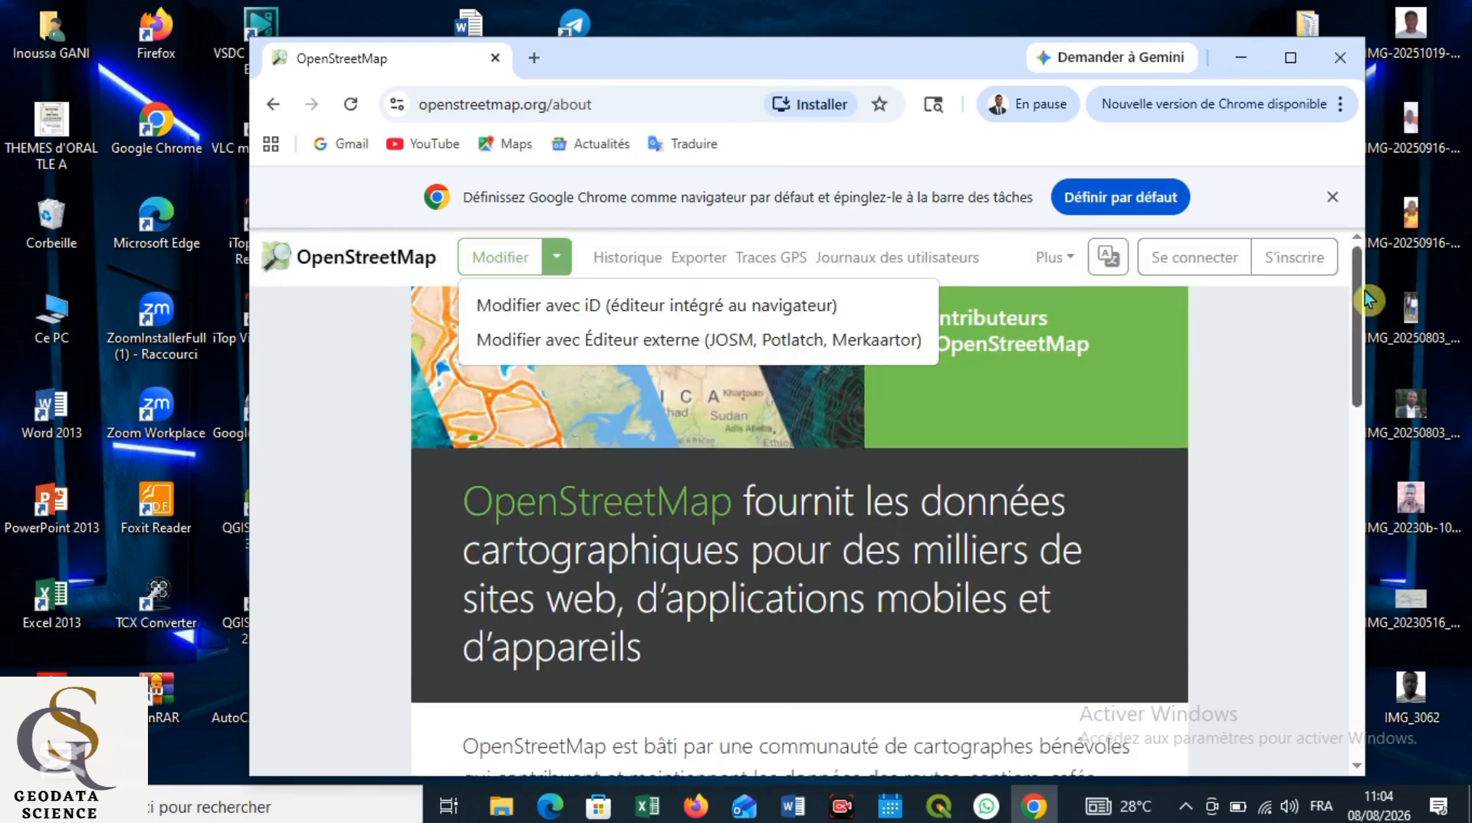
# Open the OpenStreetMap login page in a maximized window and sign in with the account username and password
pyautogui.click(1229, 270)
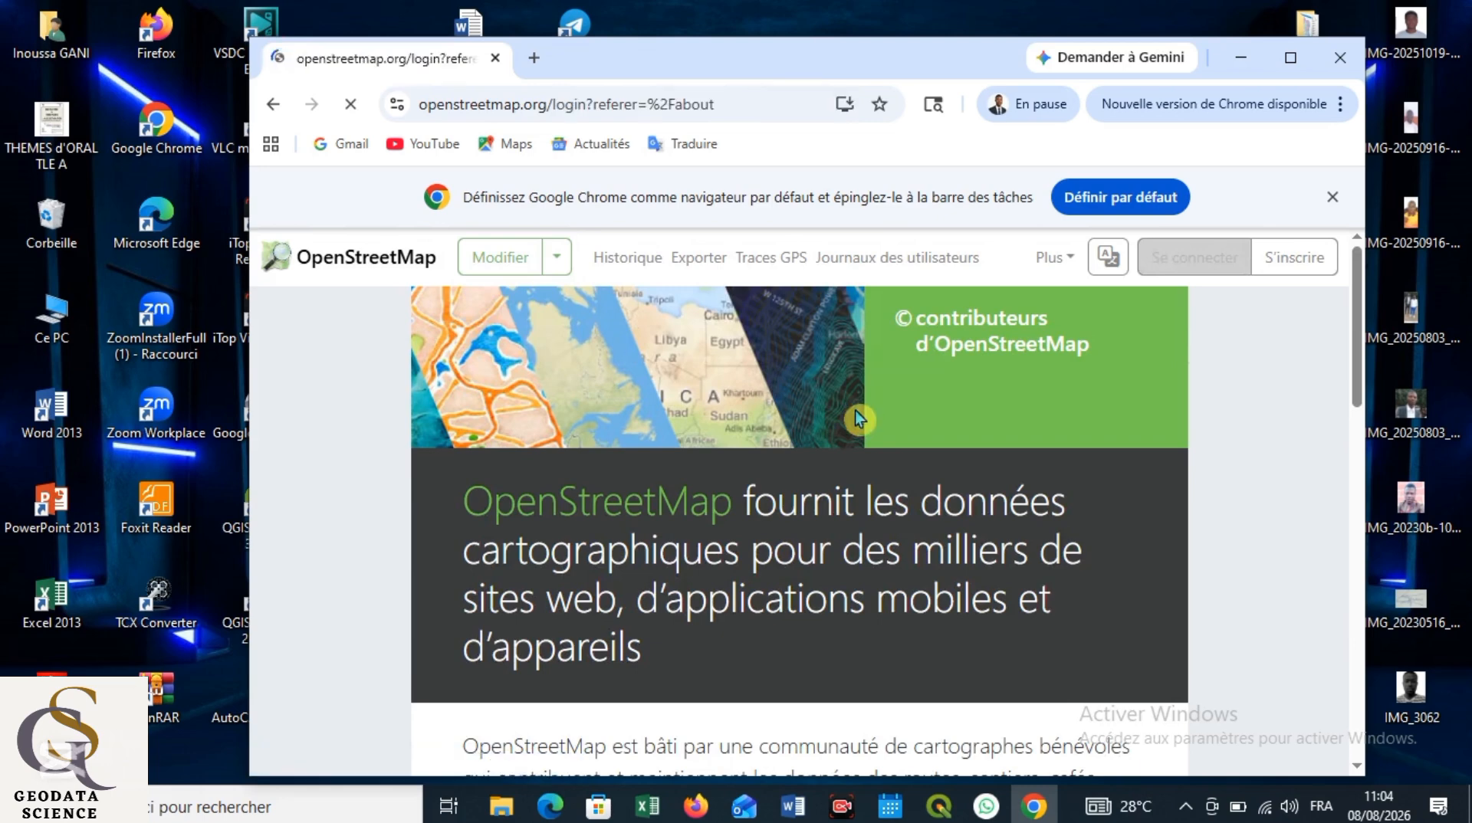
pyautogui.click(1290, 58)
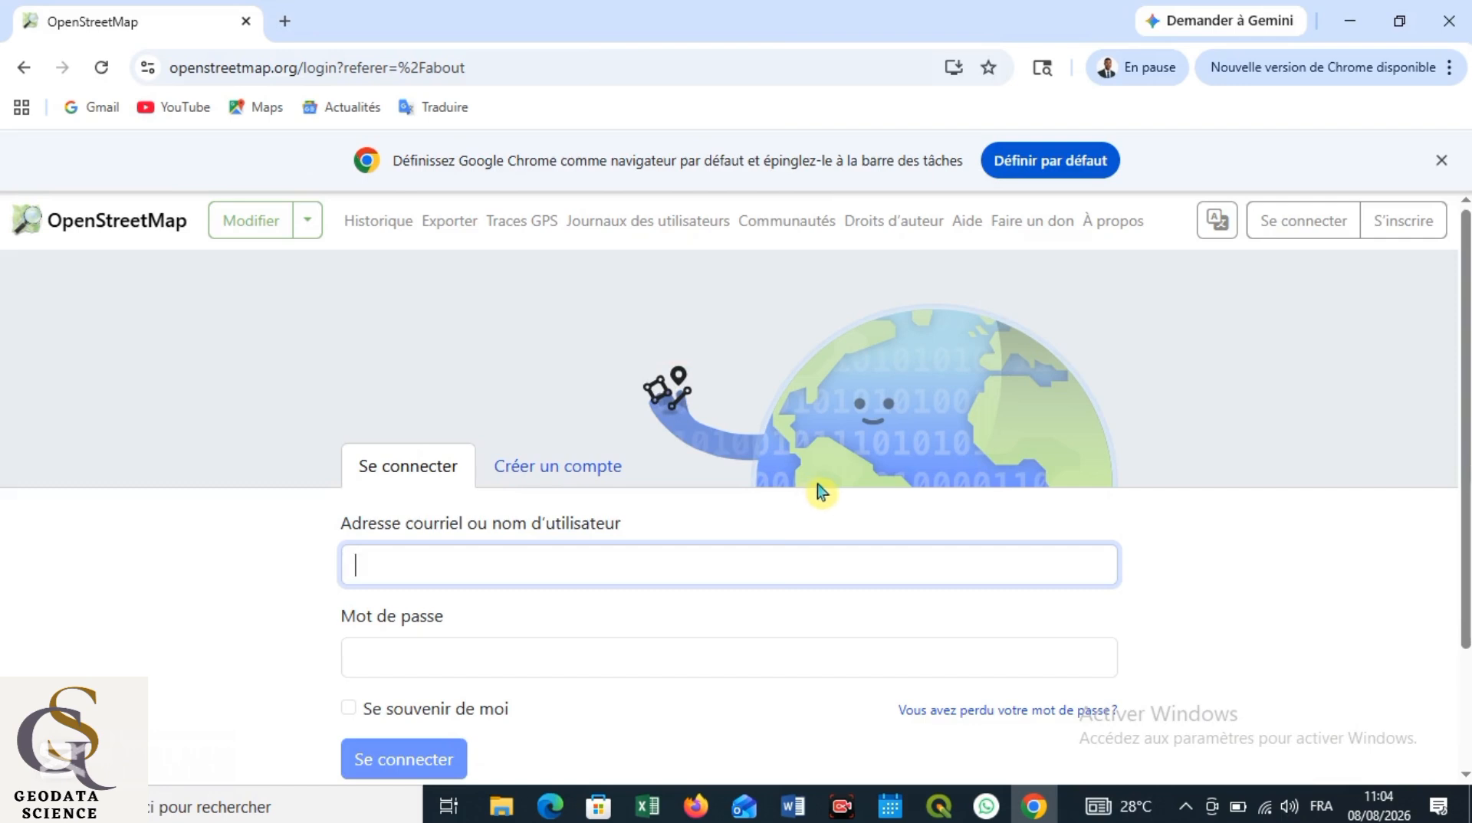
pyautogui.scroll(-2, 820, 488)
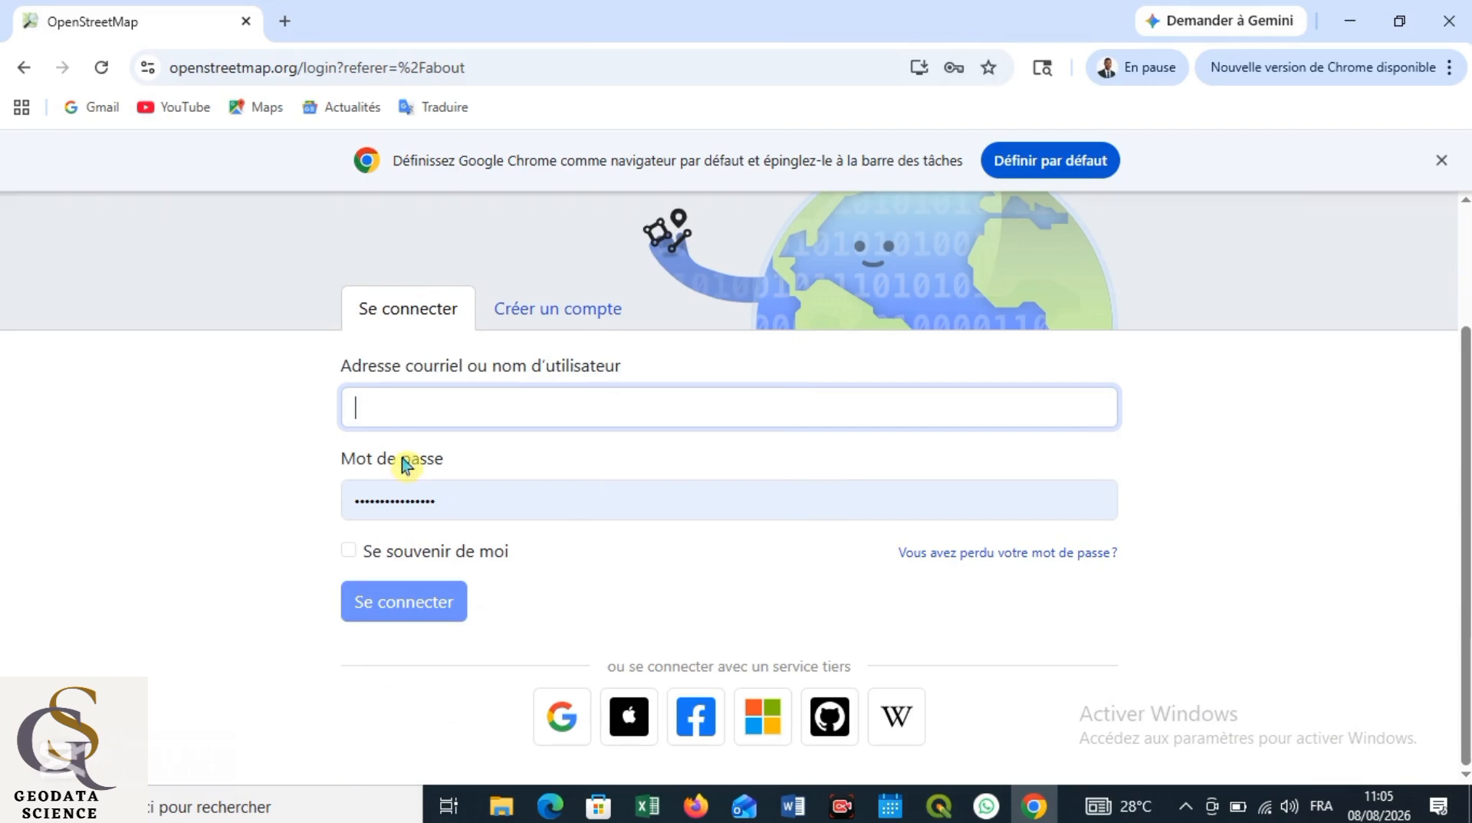
pyautogui.click(466, 499)
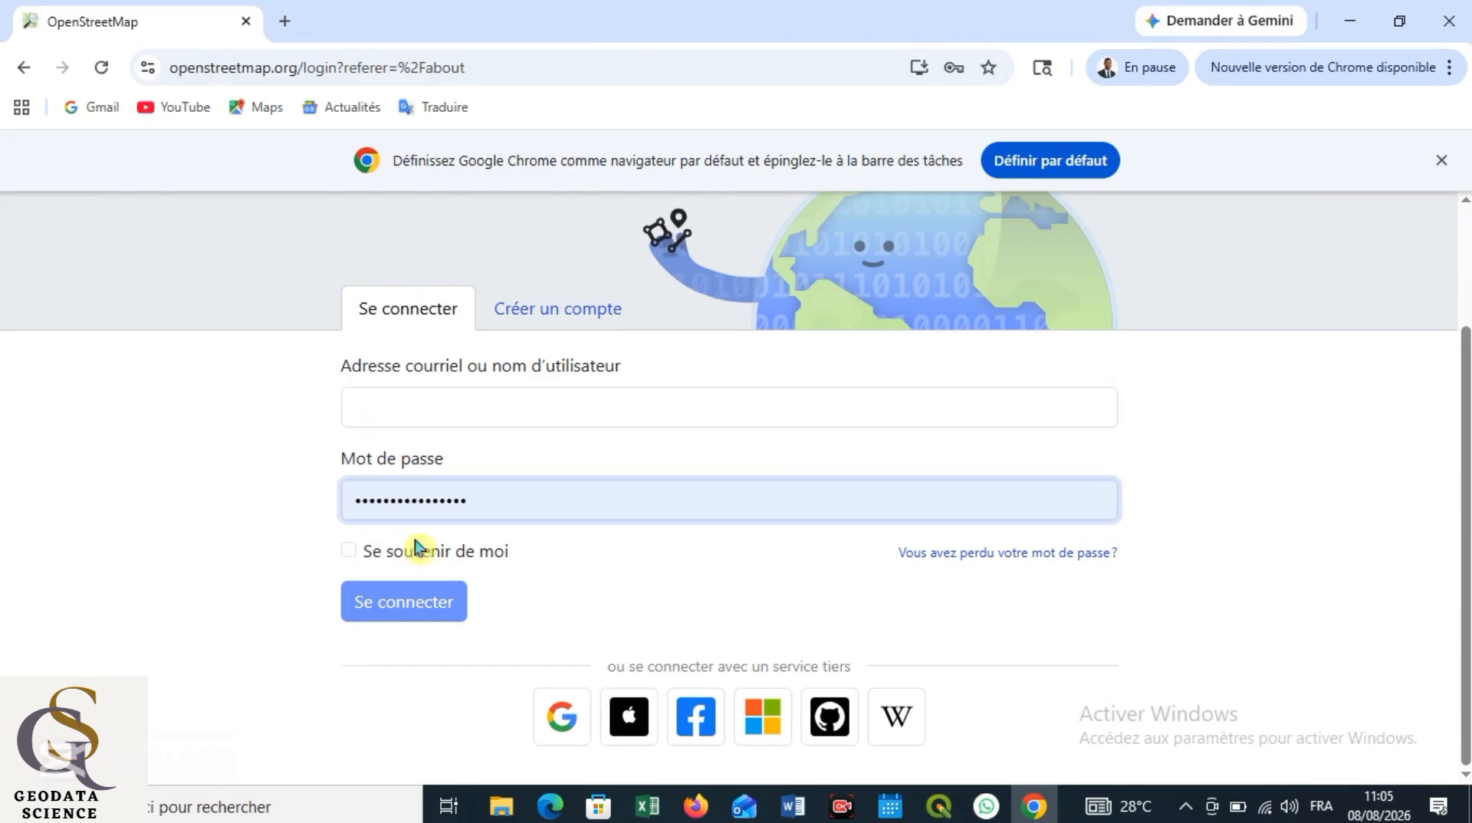
pyautogui.click(381, 609)
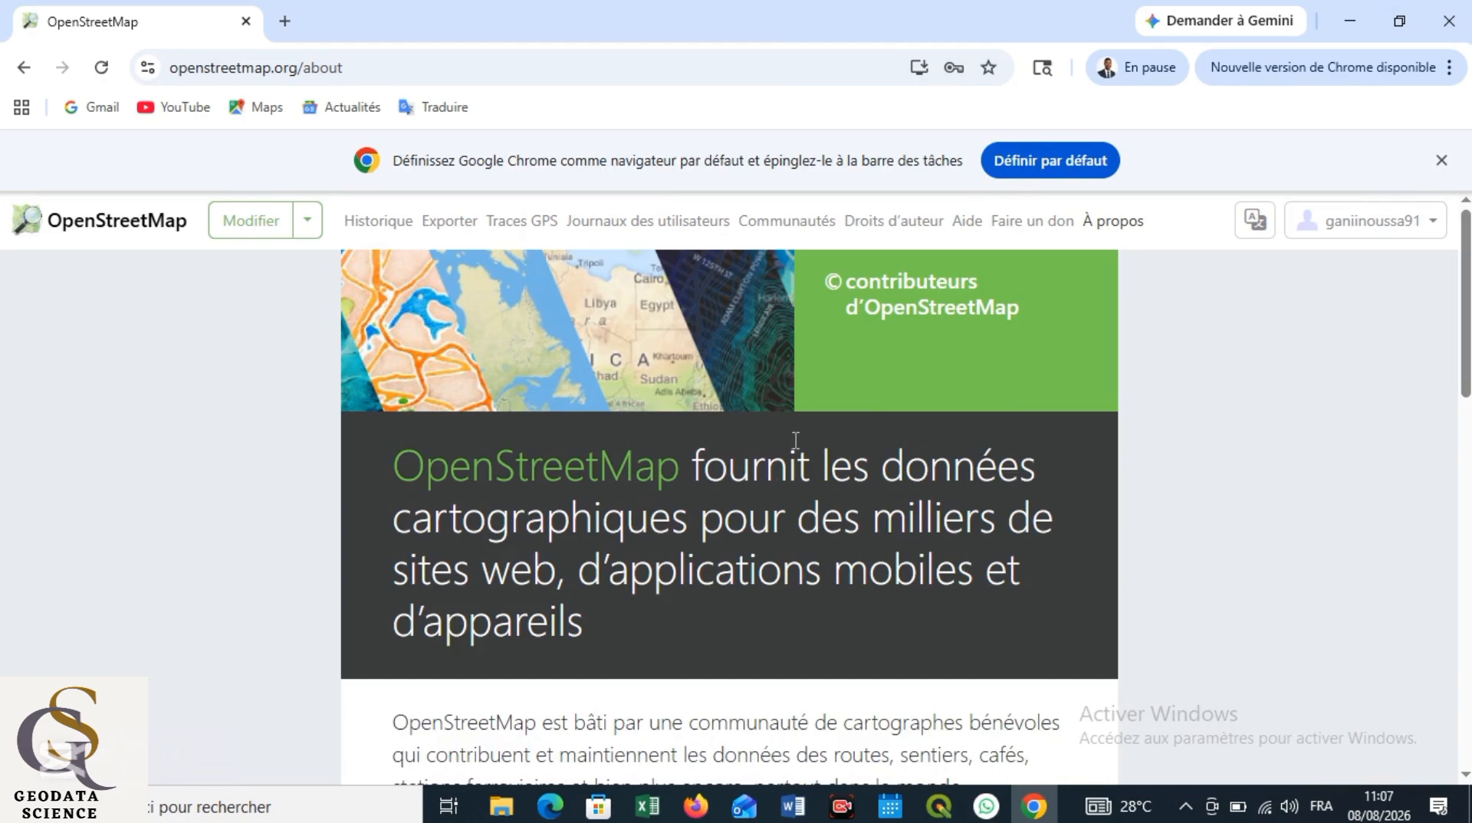
pyautogui.scroll(-6, 801, 435)
pyautogui.scroll(3, 801, 435)
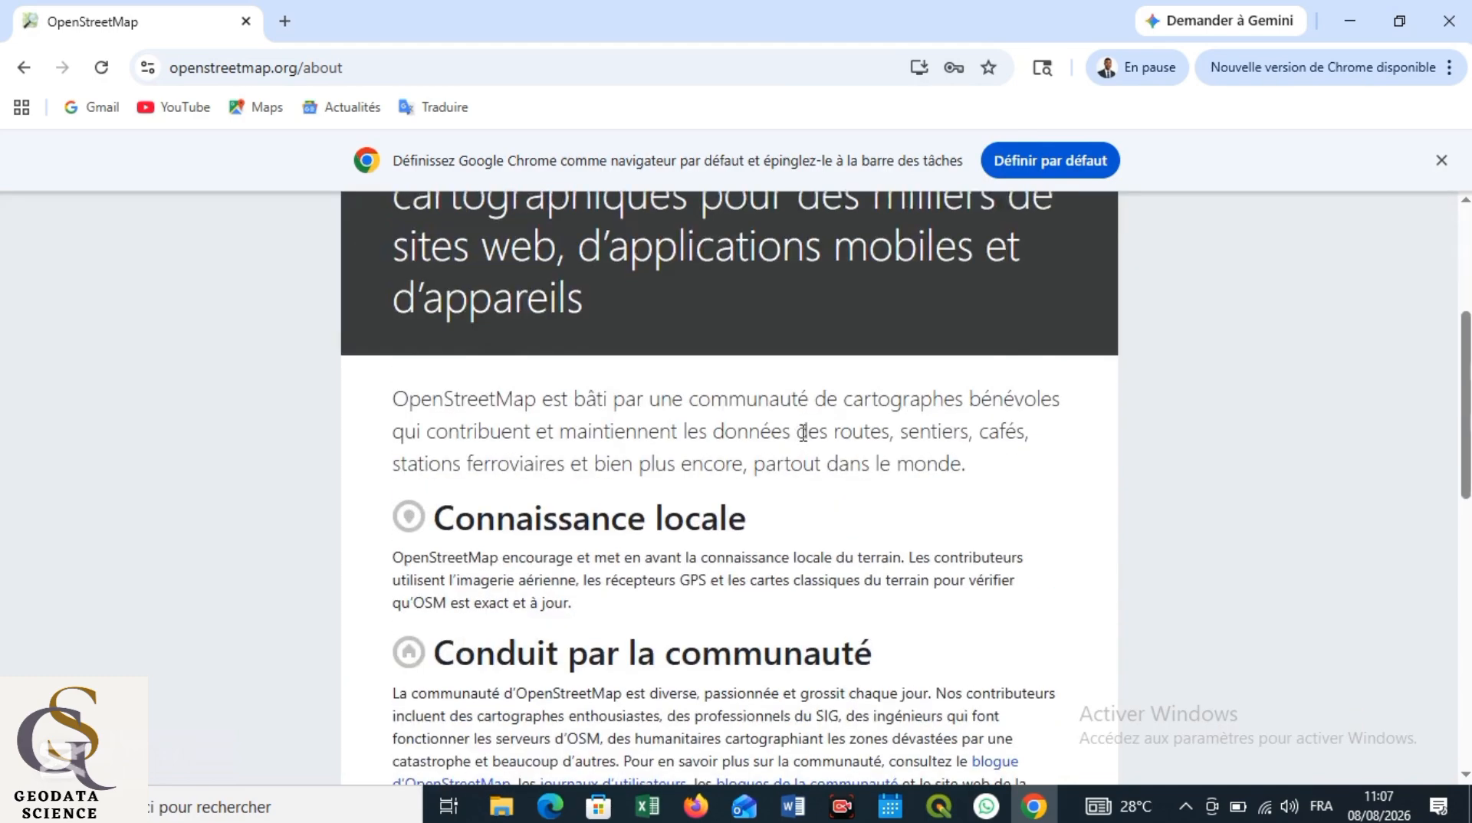
pyautogui.scroll(-6, 805, 439)
pyautogui.scroll(-5, 806, 439)
pyautogui.scroll(-1, 806, 439)
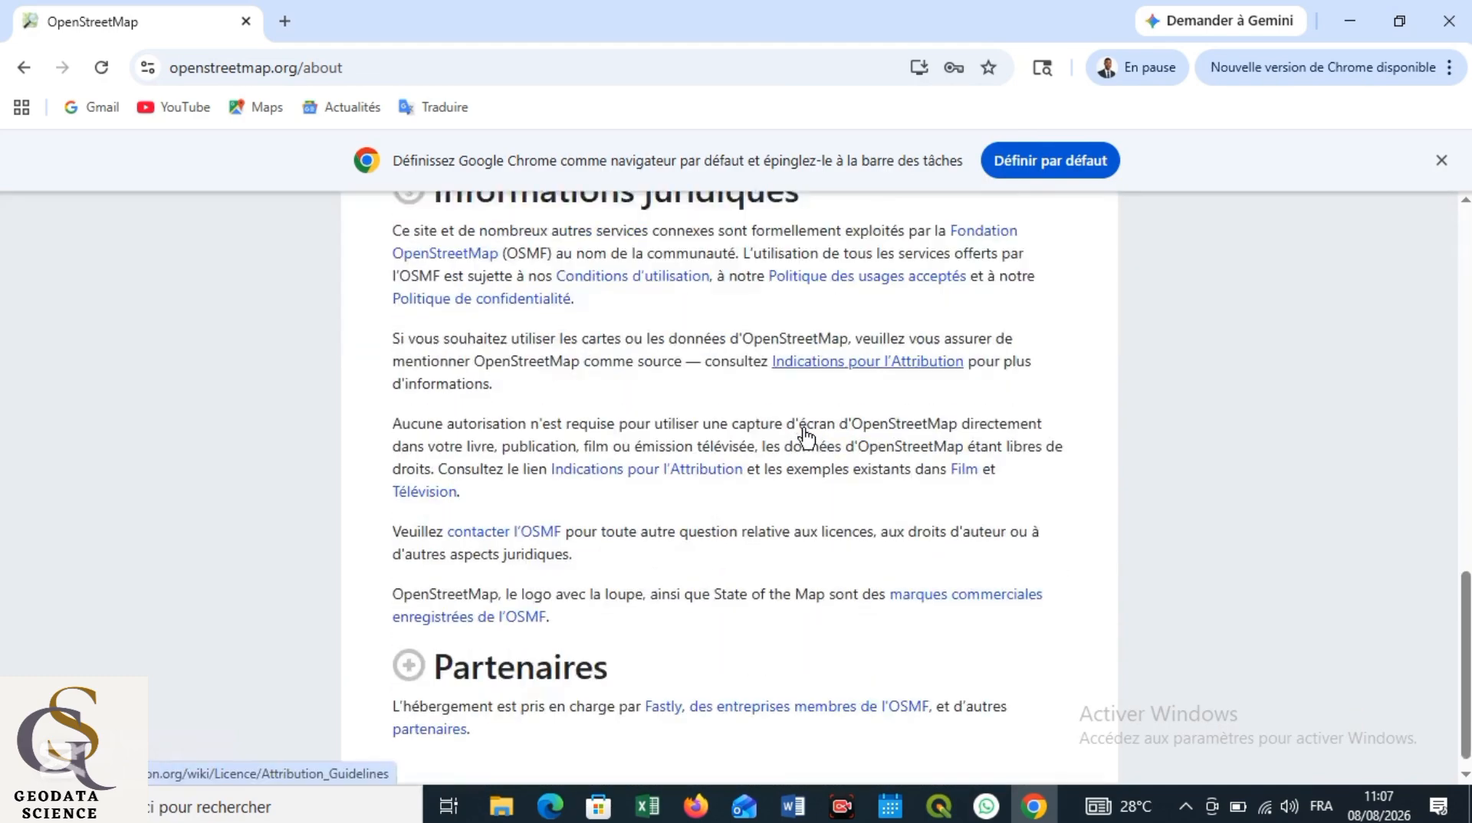
pyautogui.scroll(15, 805, 437)
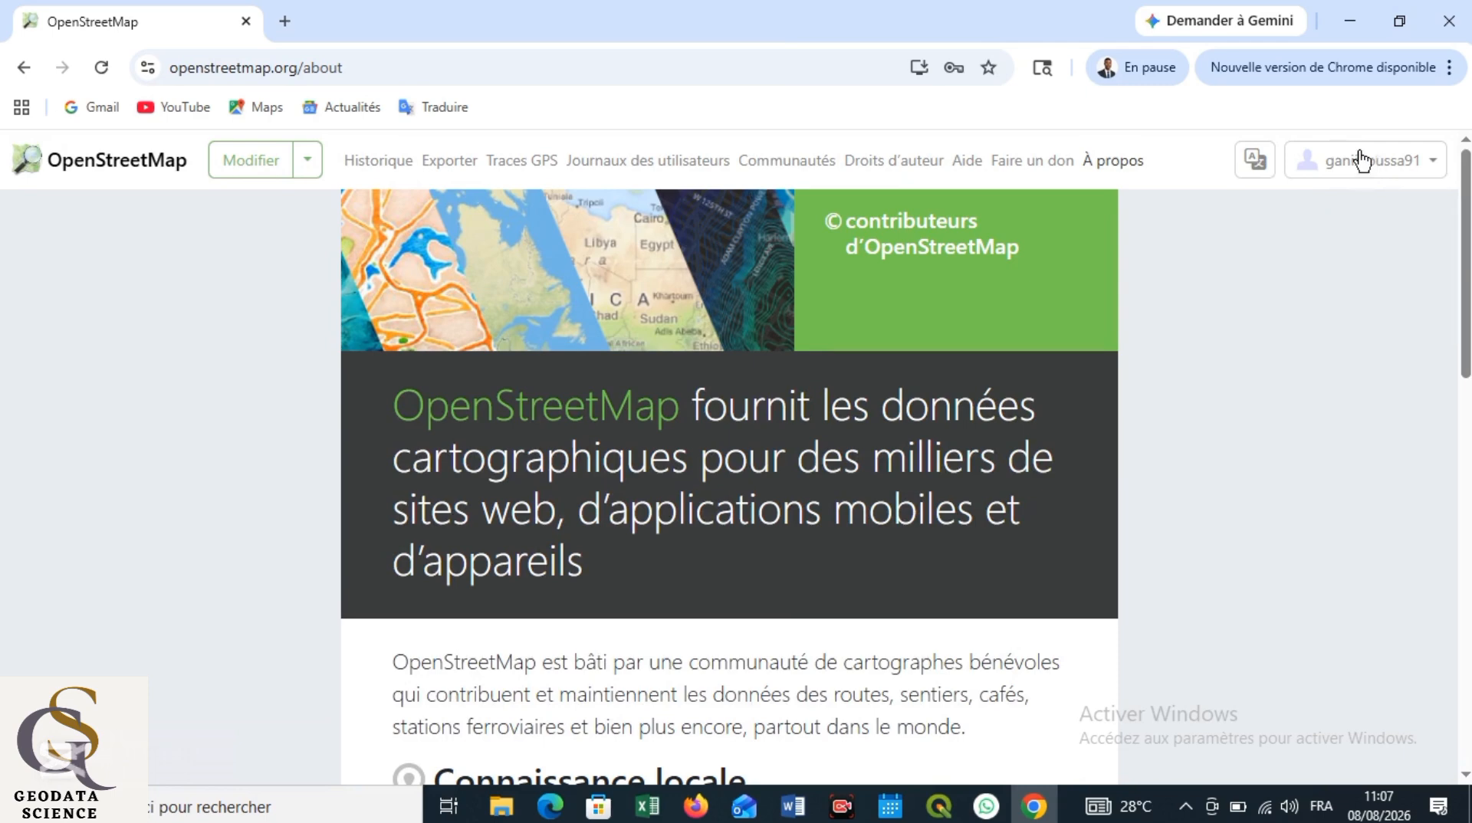
# Open the signed-in account's dashboard (Mon tableau de bord) and look it over
pyautogui.click(1432, 164)
pyautogui.click(1432, 165)
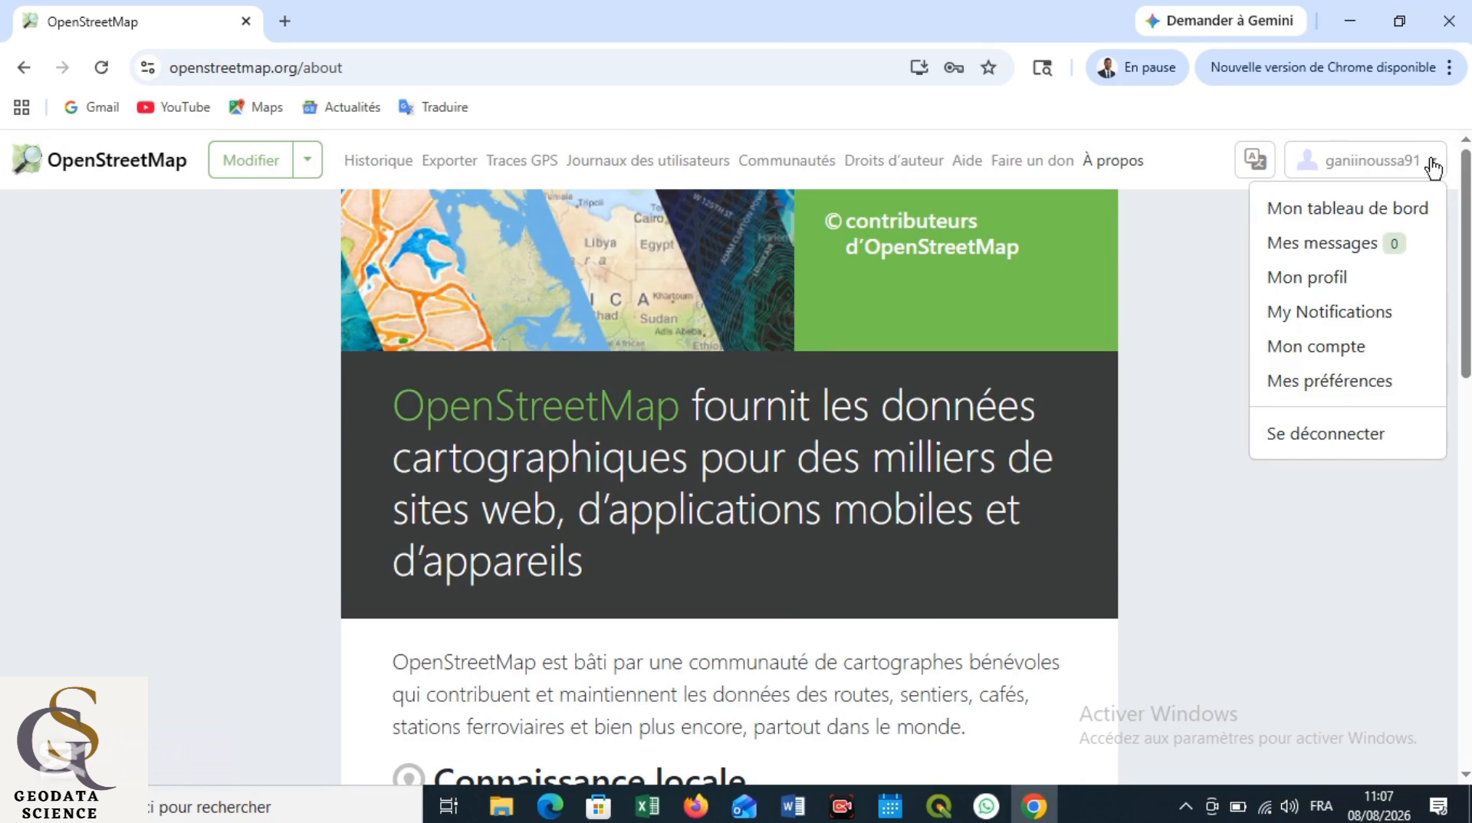
pyautogui.click(1401, 215)
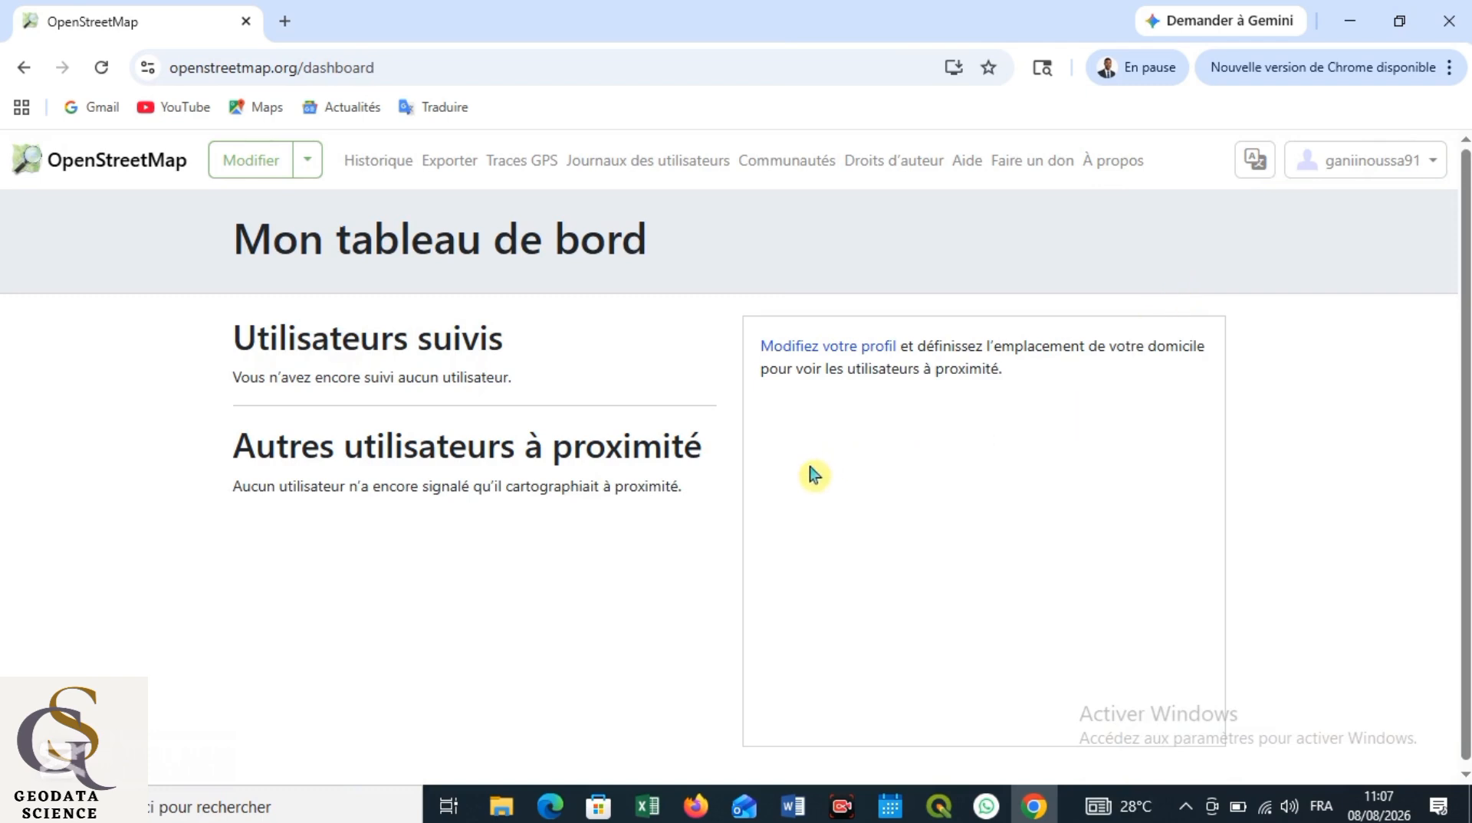
pyautogui.scroll(-1, 821, 474)
# Open the main OpenStreetMap map and dismiss the taskbar-pinning prompt and the State of the Map 2026 banner
pyautogui.click(155, 162)
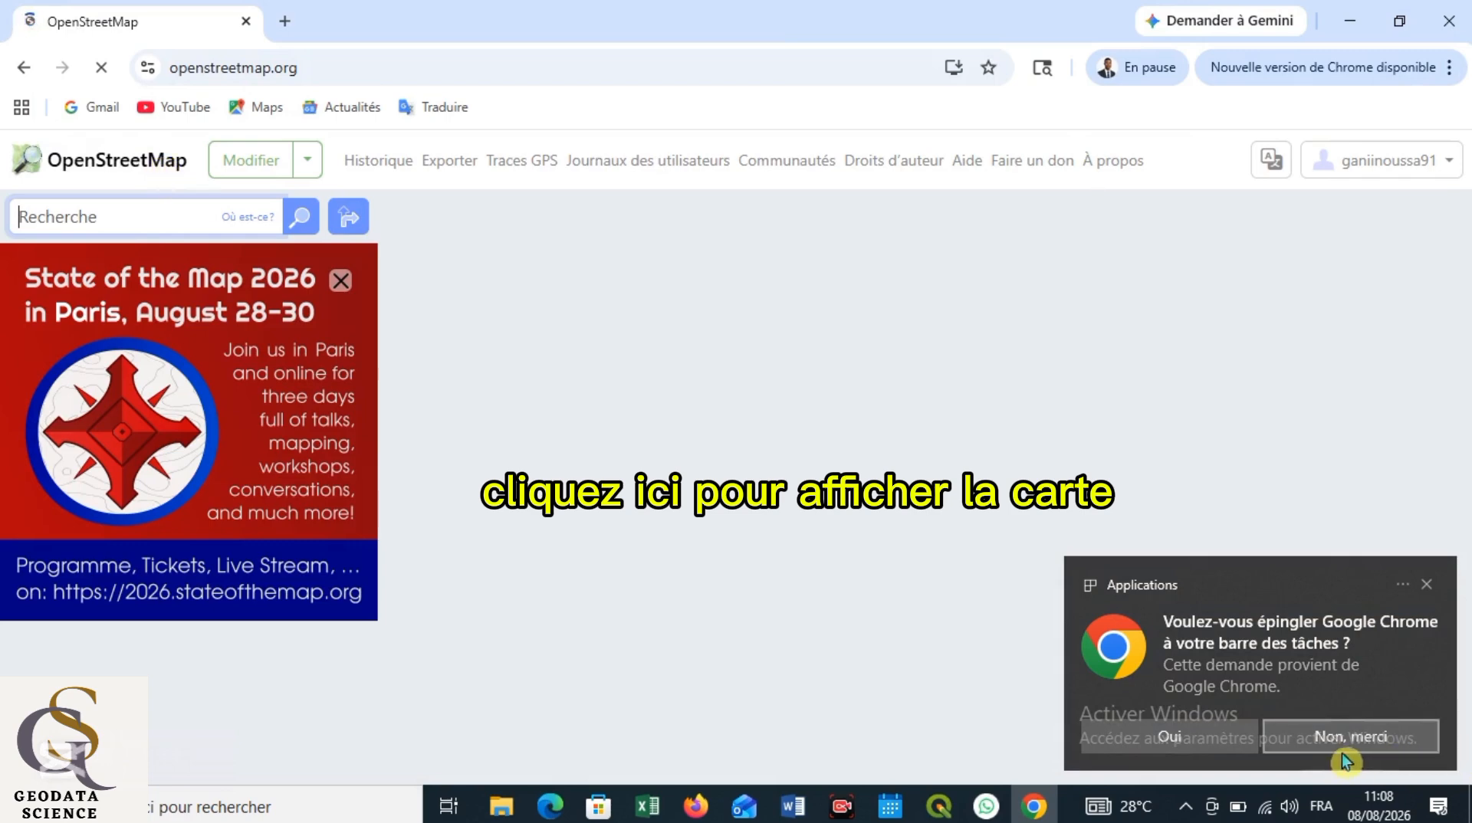
pyautogui.click(1428, 592)
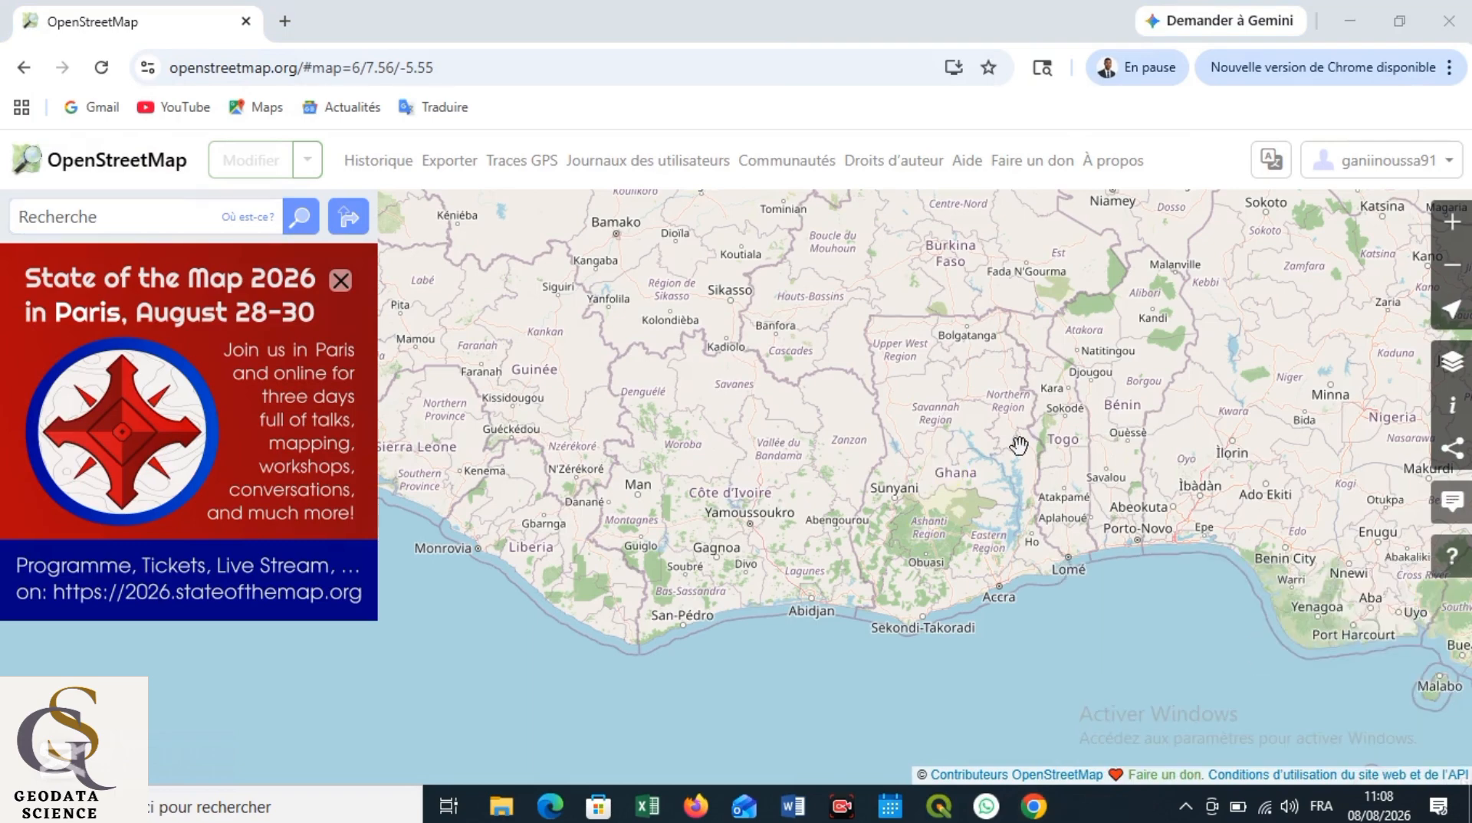
pyautogui.moveTo(964, 448); pyautogui.dragTo(980, 513)
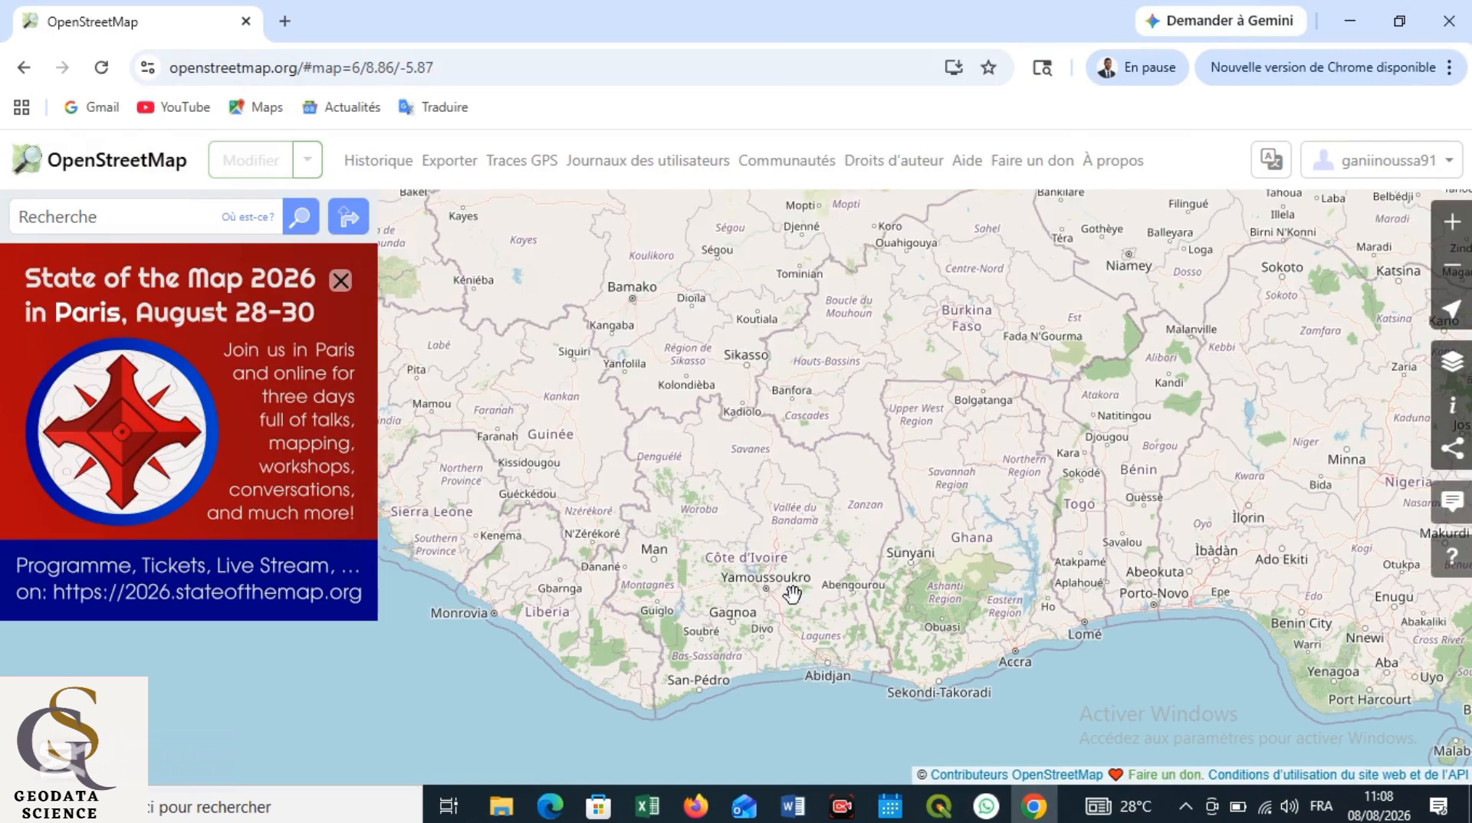
pyautogui.scroll(4, 690, 606)
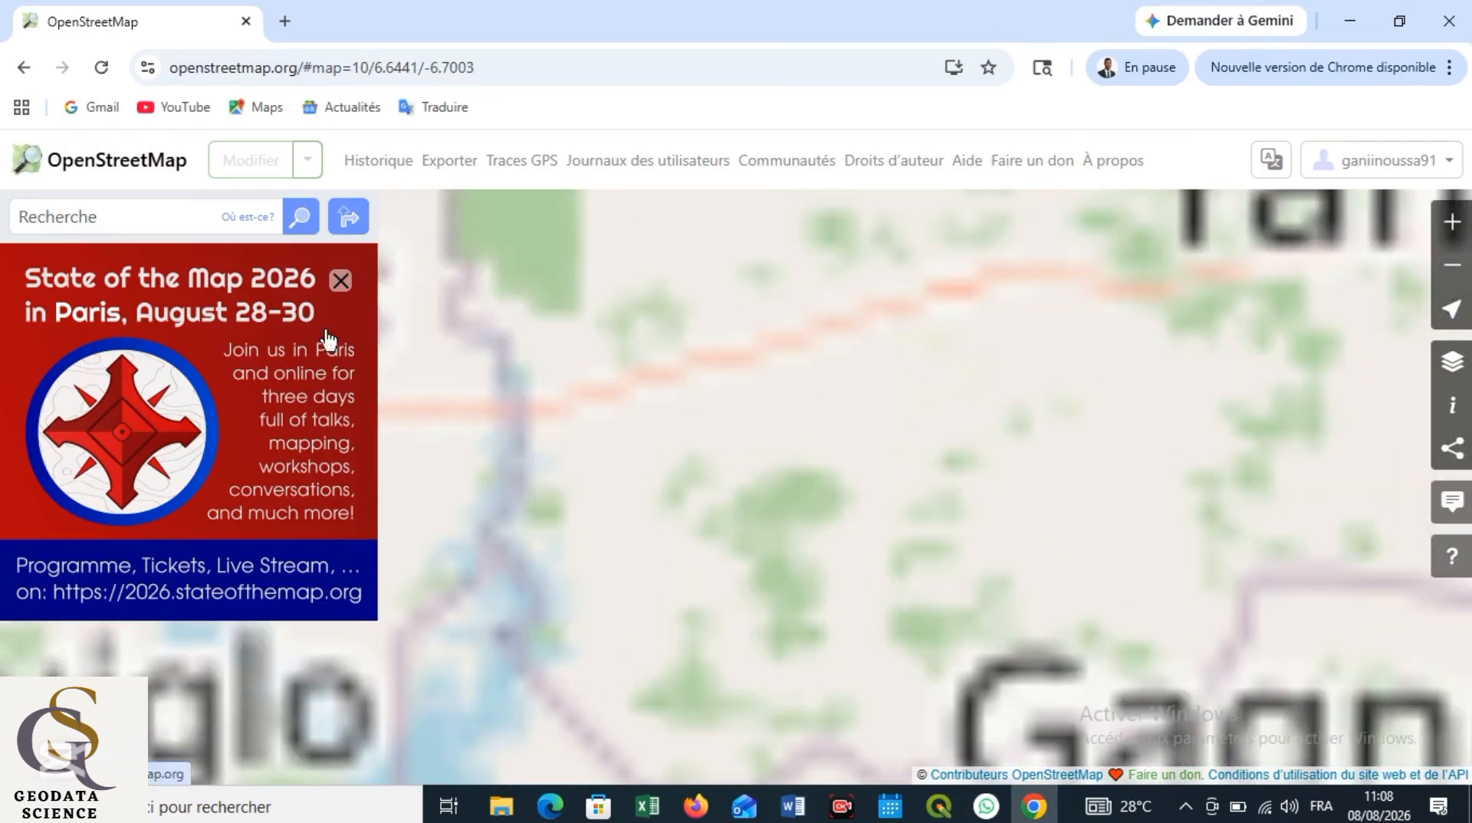
pyautogui.click(340, 281)
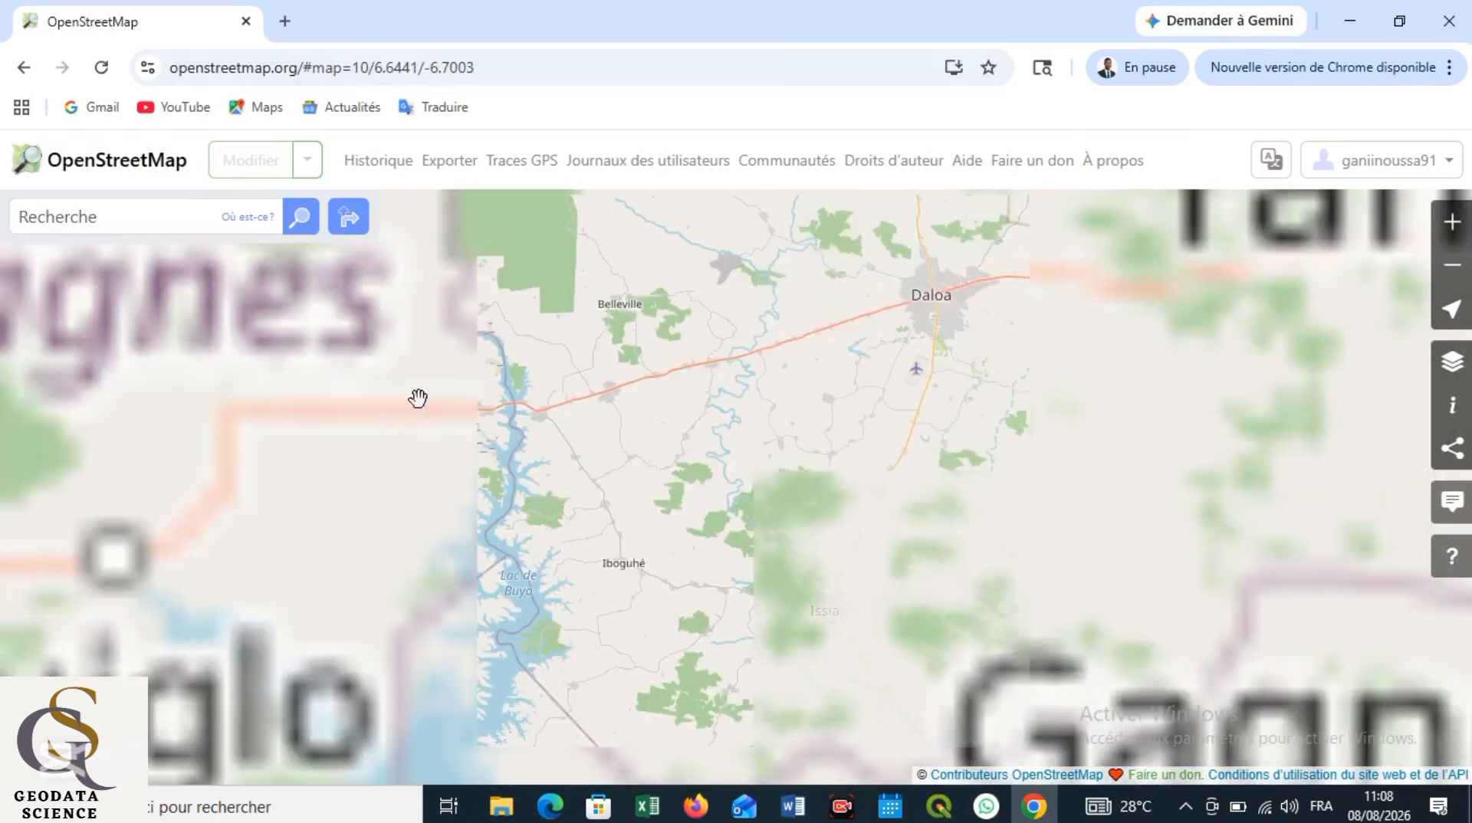
pyautogui.moveTo(577, 495); pyautogui.dragTo(611, 546)
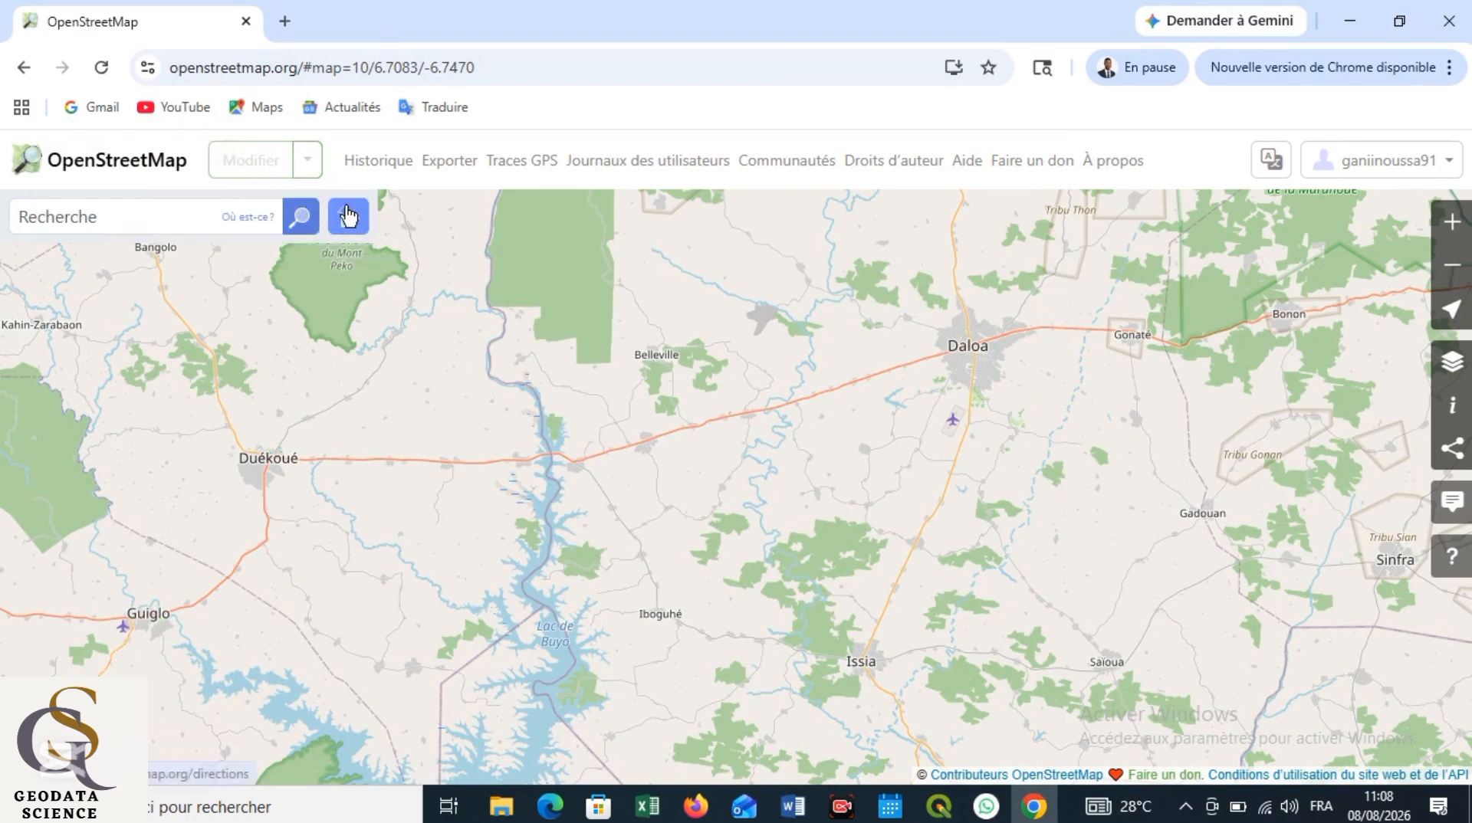
pyautogui.click(136, 217)
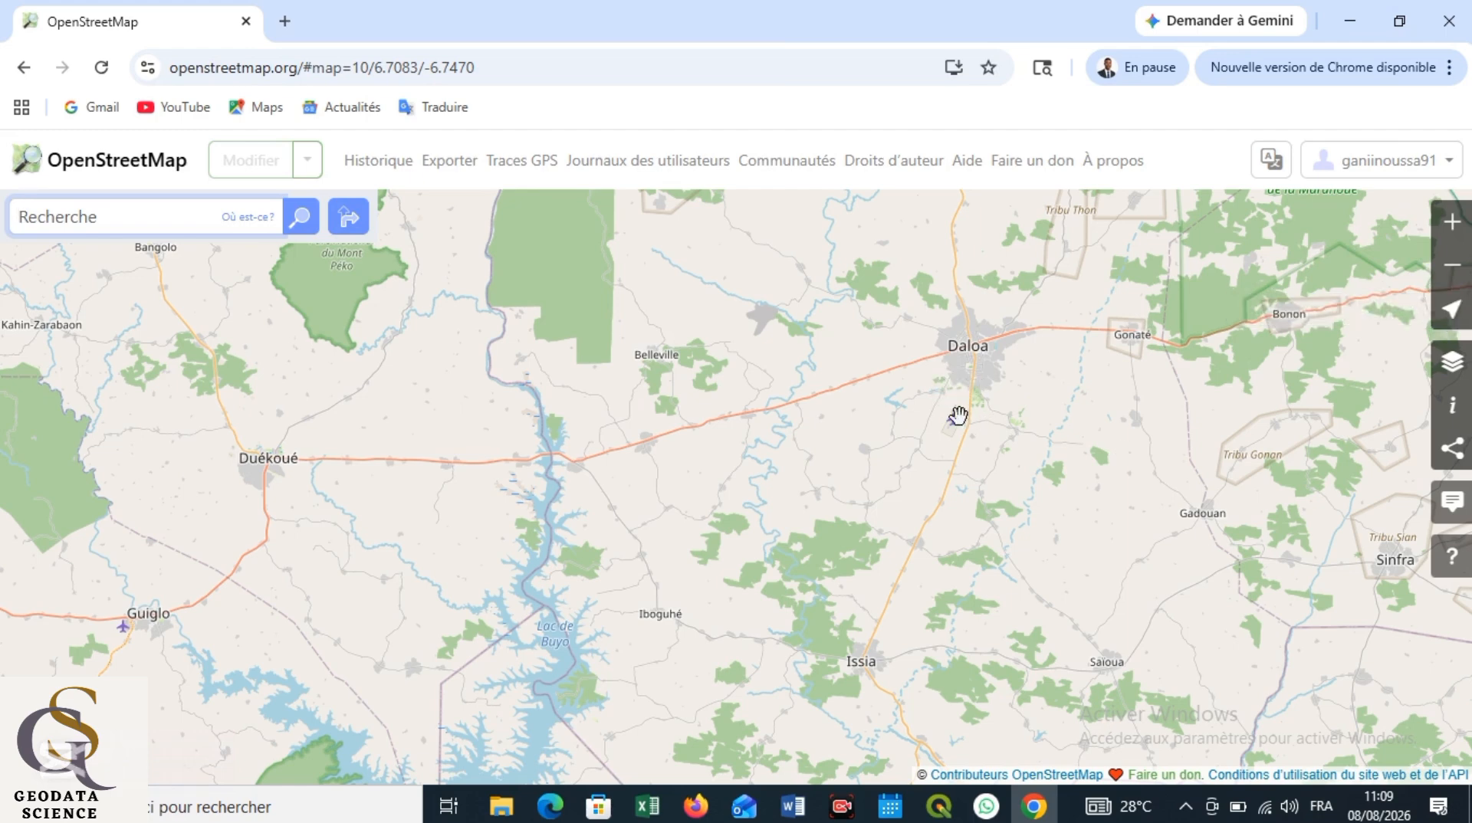
# Review the available map layers and switch the base map to Carte cyclable
pyautogui.click(1454, 368)
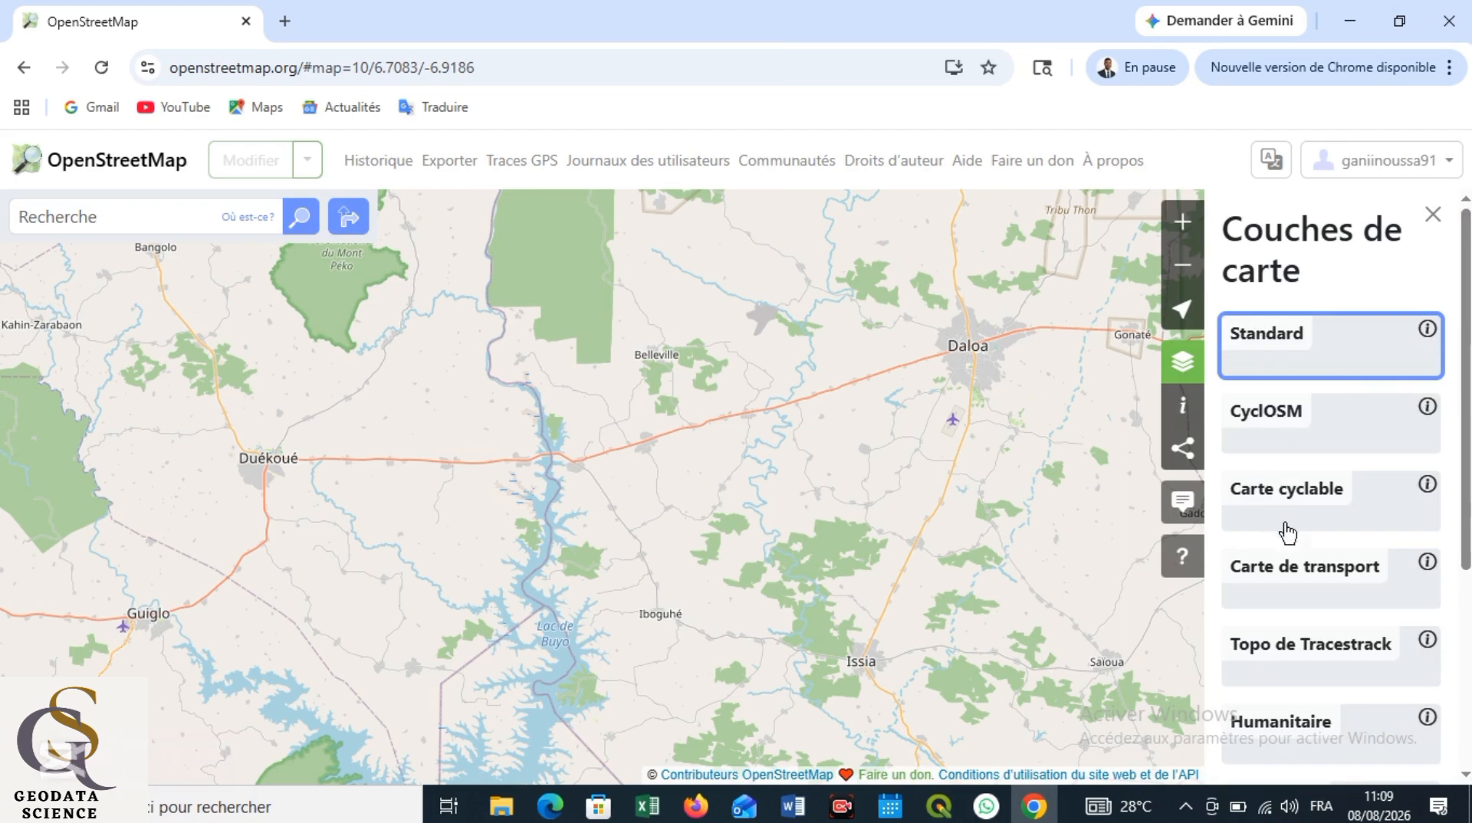
pyautogui.scroll(-3, 1285, 532)
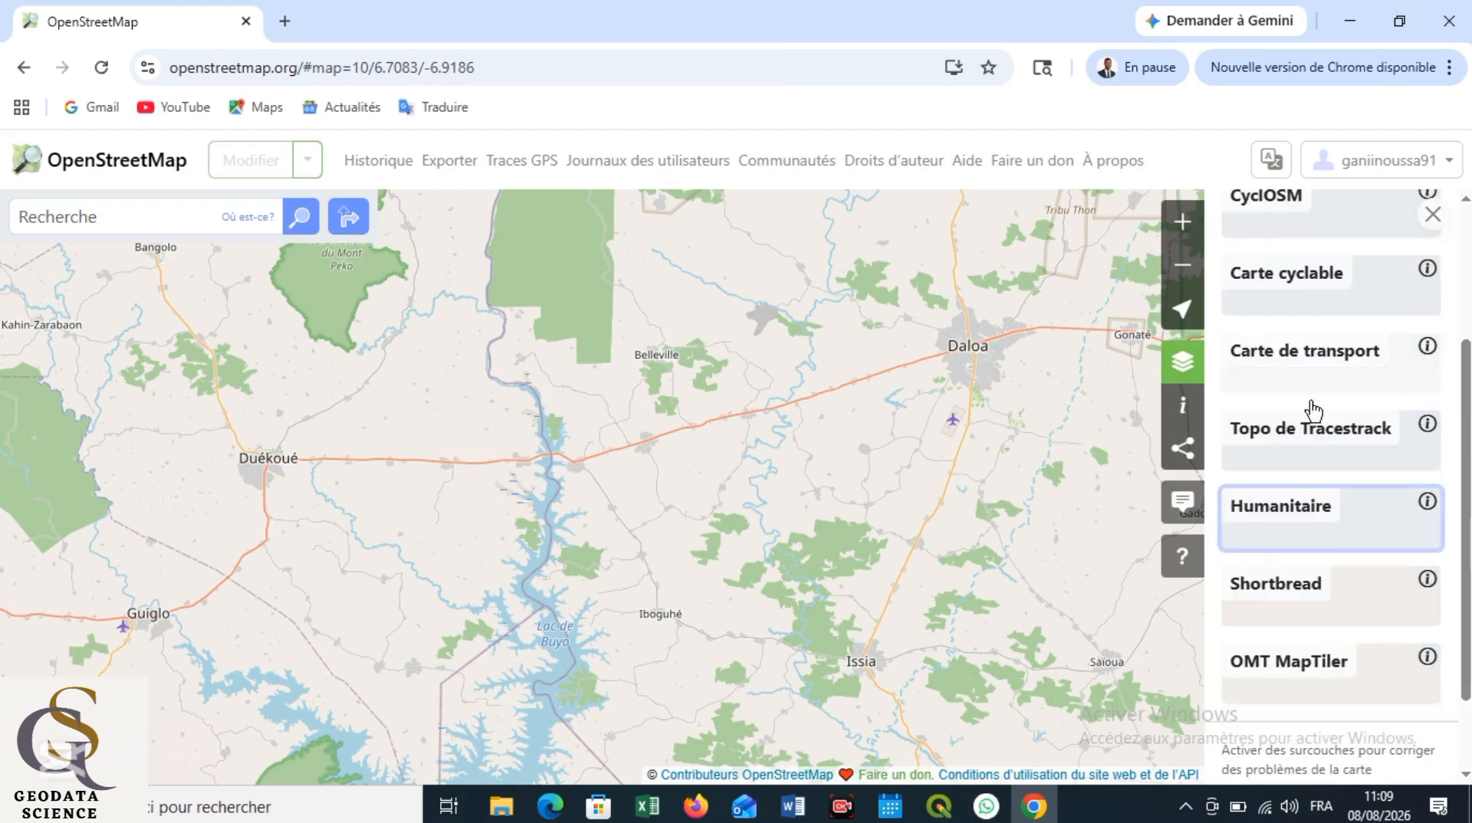
pyautogui.scroll(3, 1312, 410)
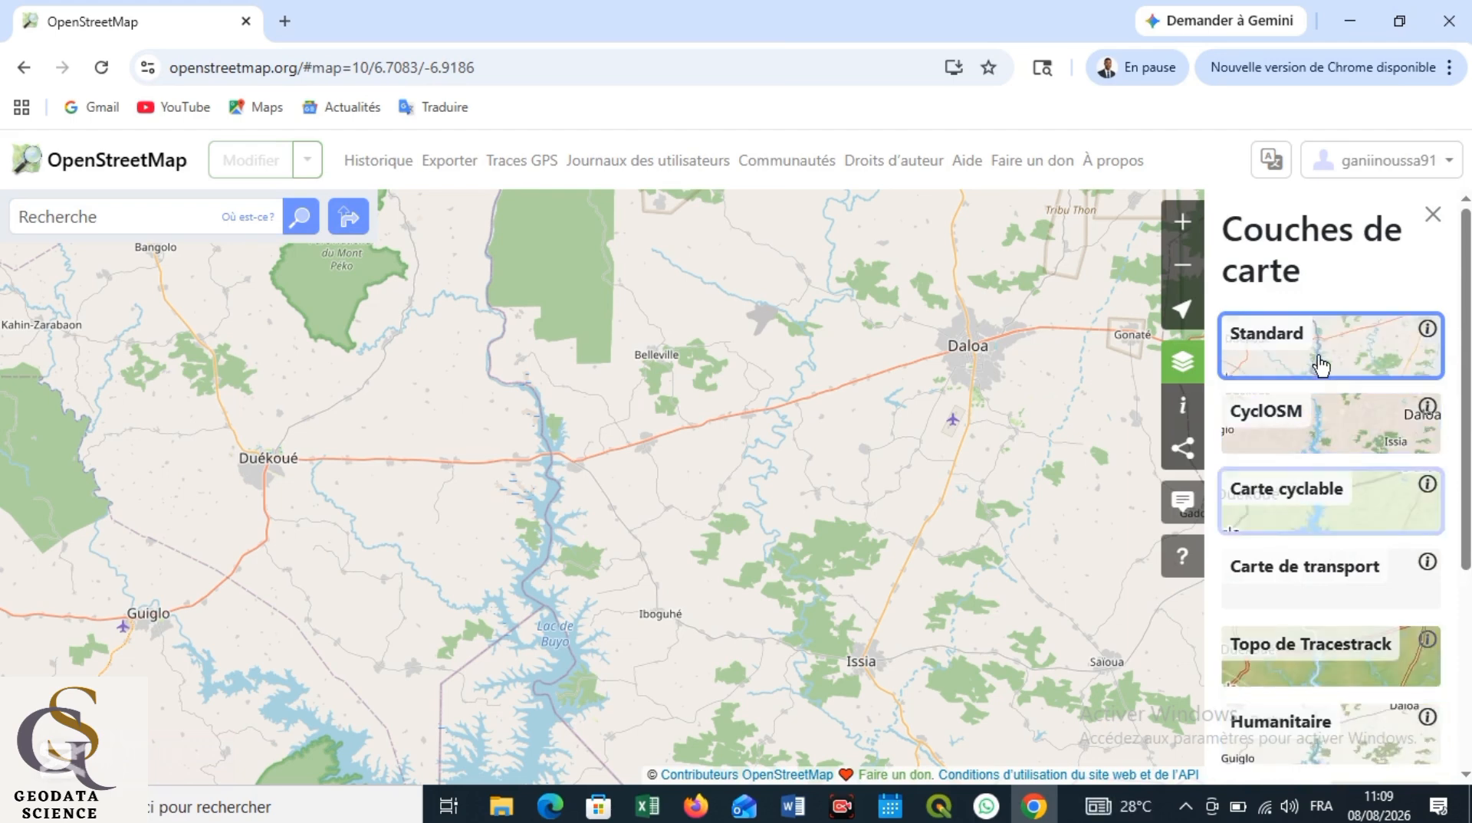
pyautogui.scroll(-3, 1313, 525)
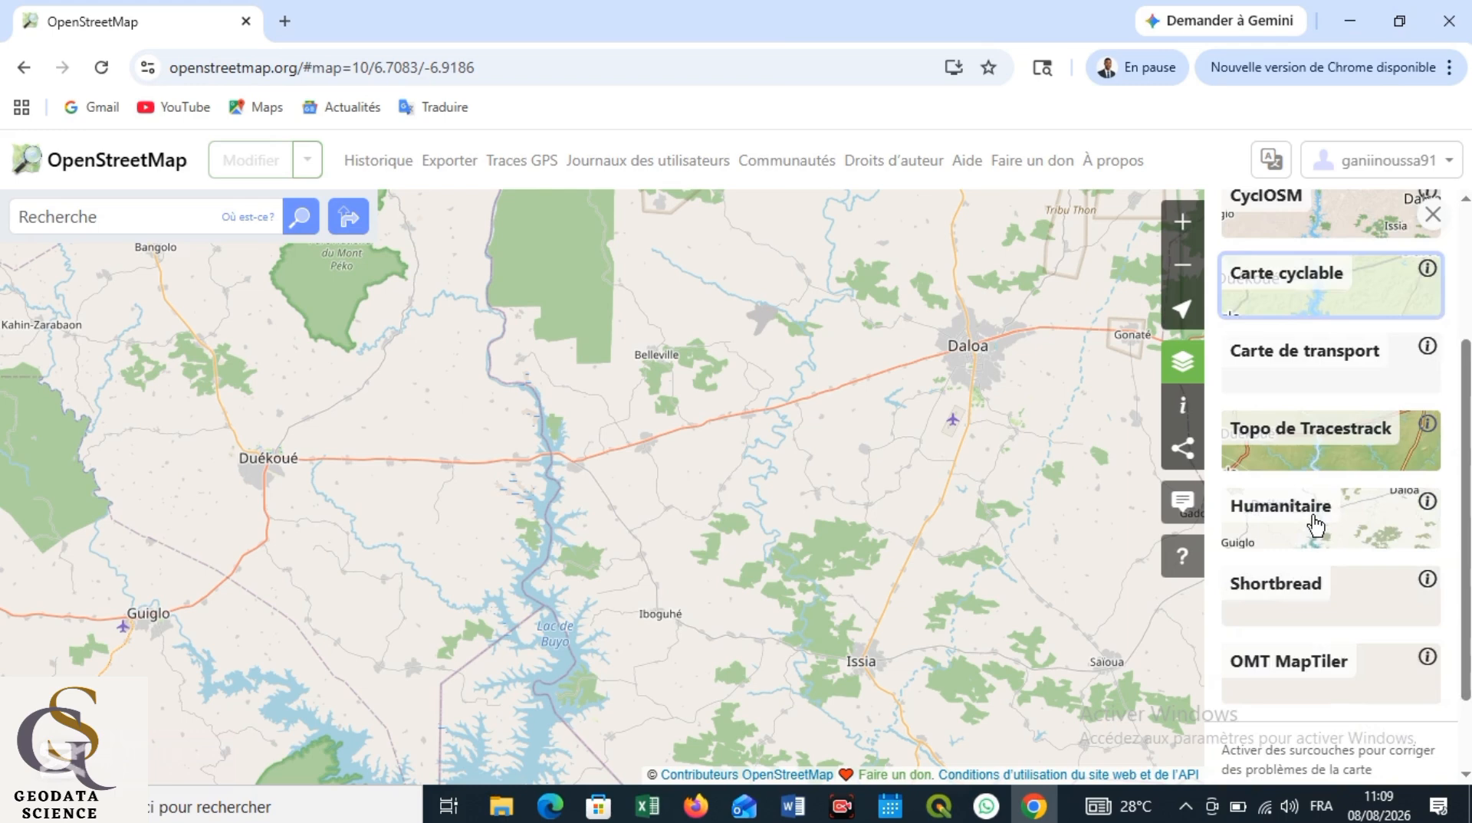
pyautogui.scroll(-2, 1317, 527)
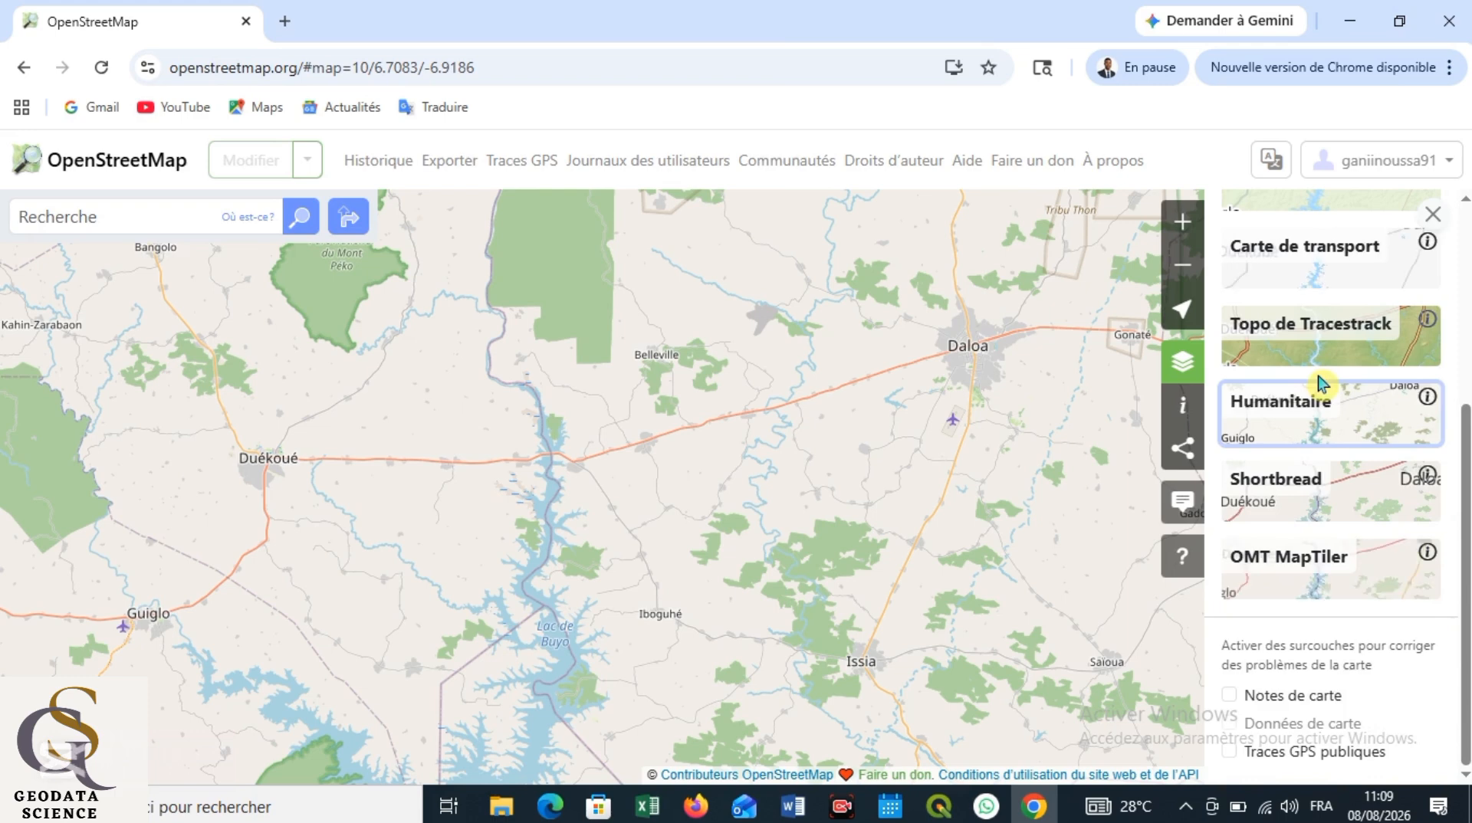
pyautogui.click(1321, 485)
pyautogui.scroll(5, 1321, 484)
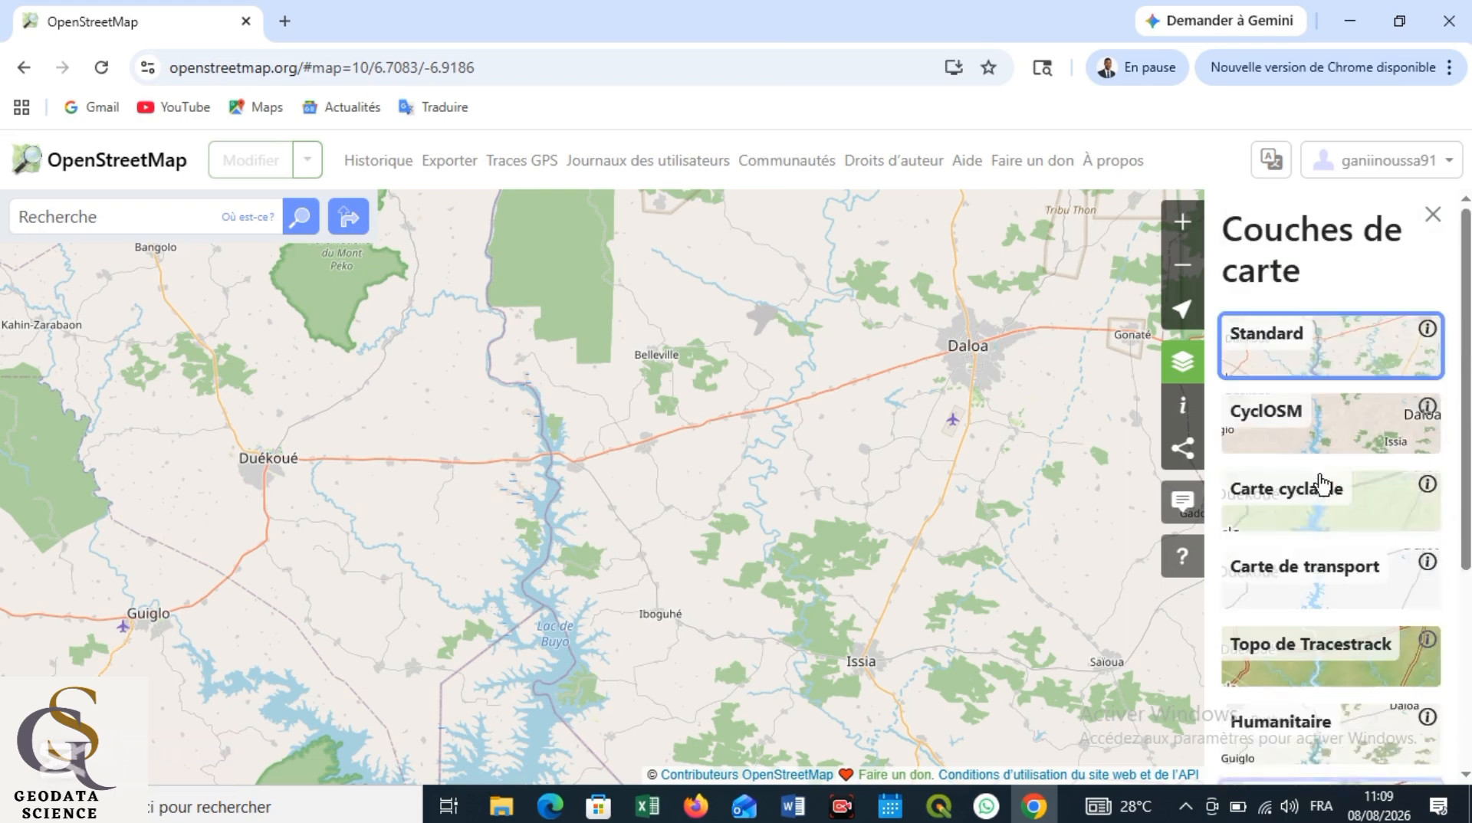
pyautogui.click(1341, 531)
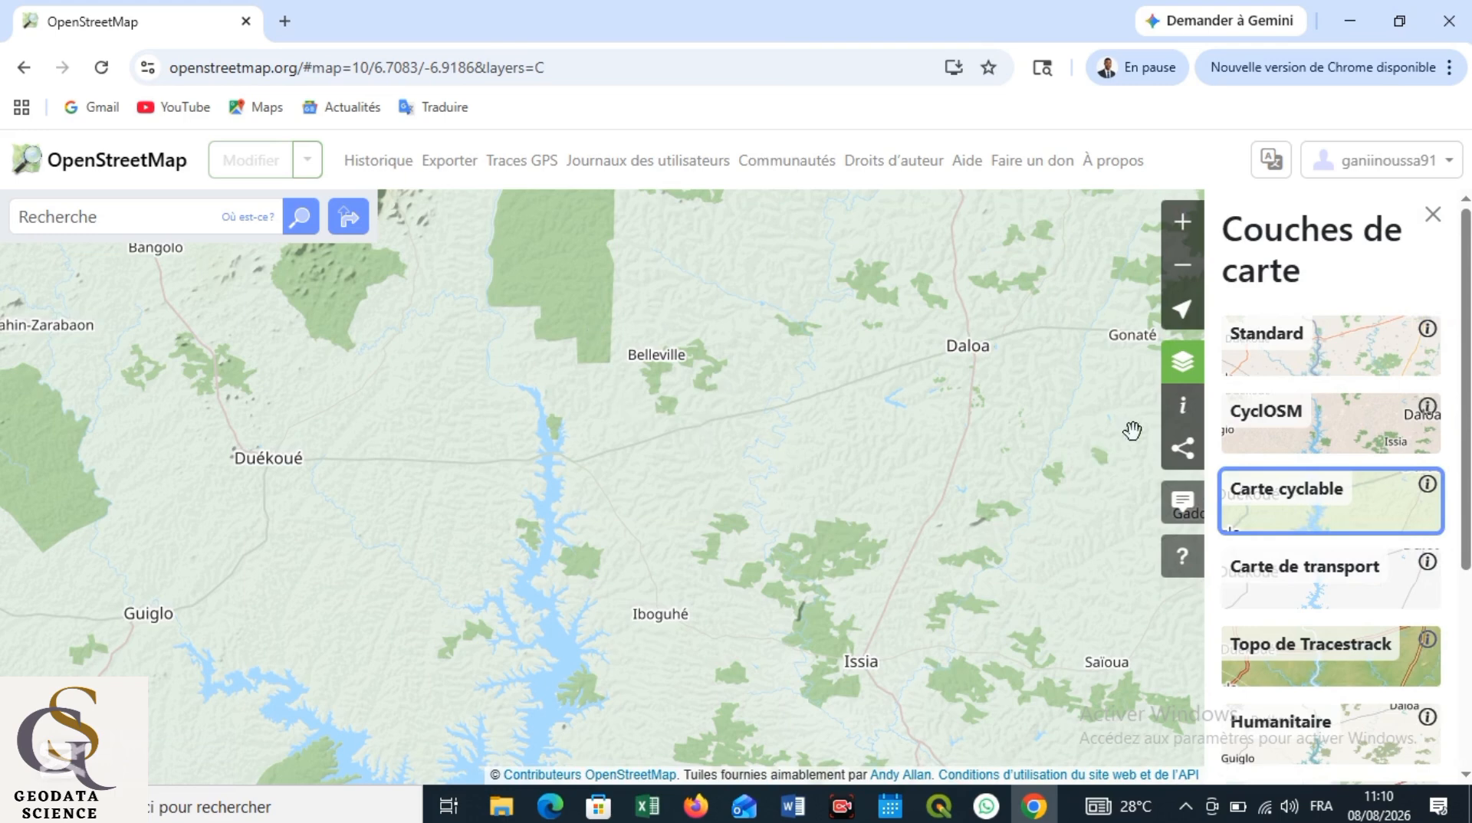
# Compare the Standard and Carte de transport base maps, examining the transport layer close up over Daloa
pyautogui.click(1306, 347)
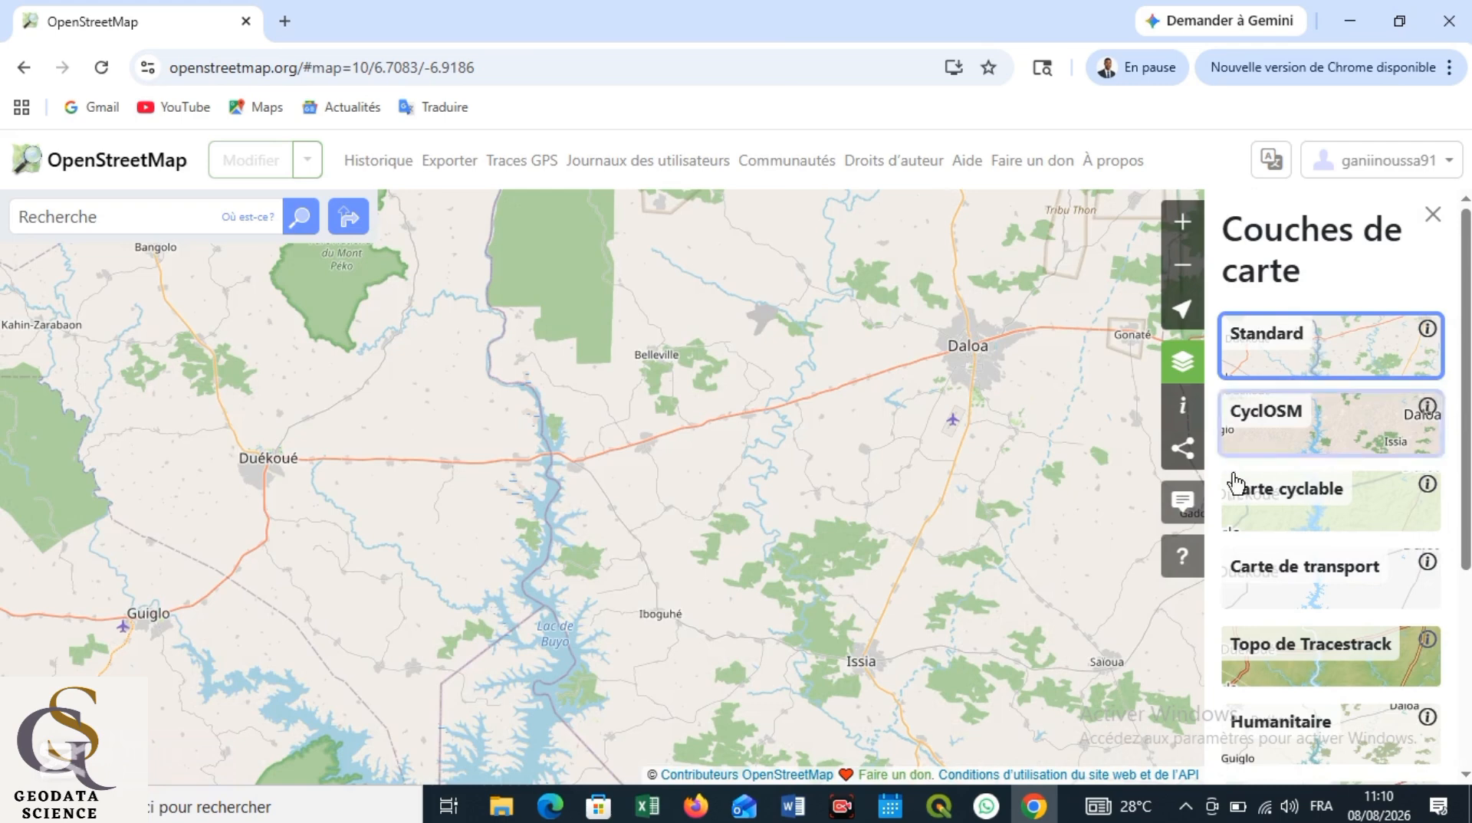
pyautogui.click(1330, 583)
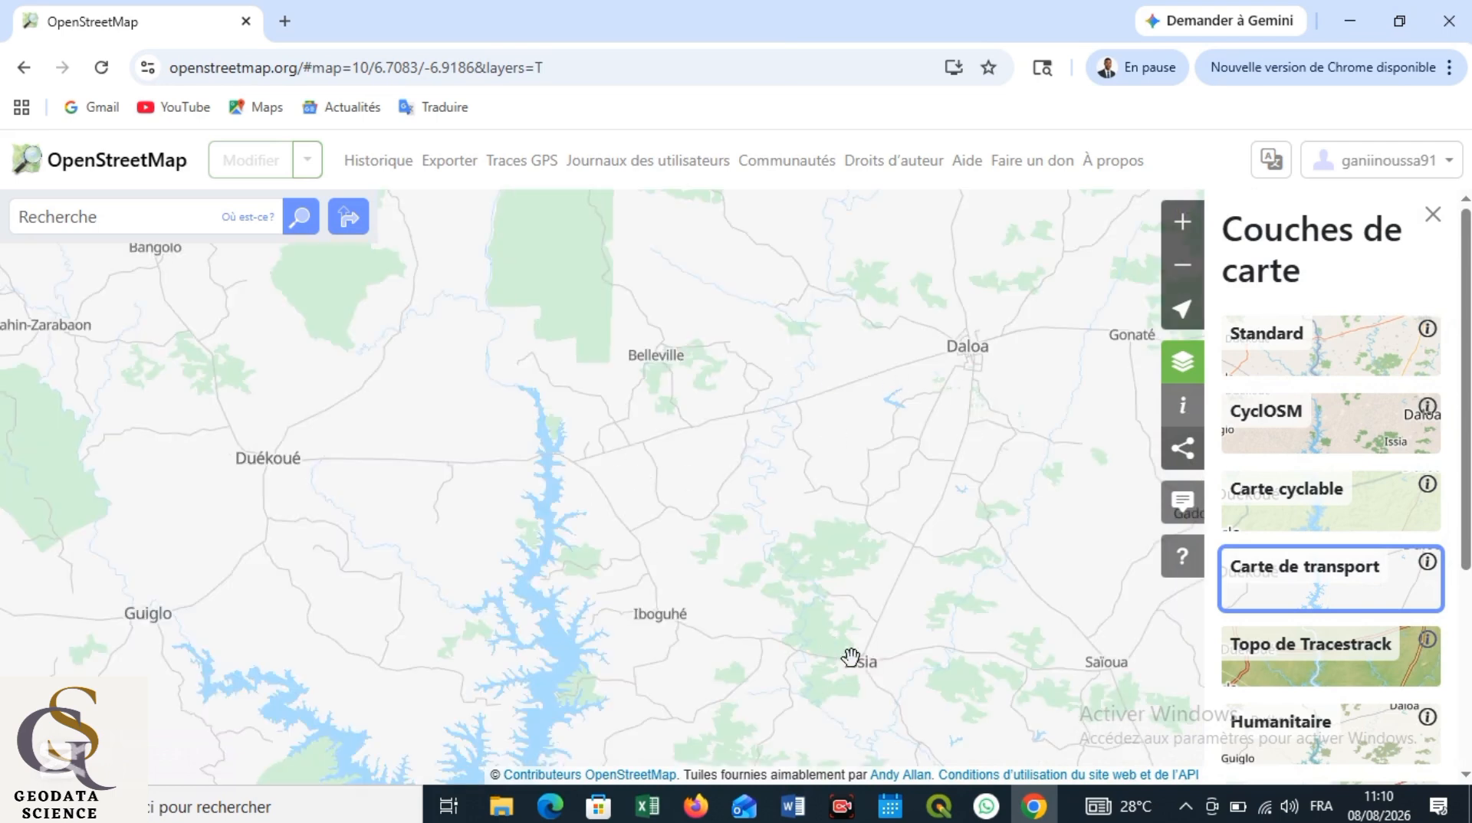
pyautogui.scroll(4, 963, 345)
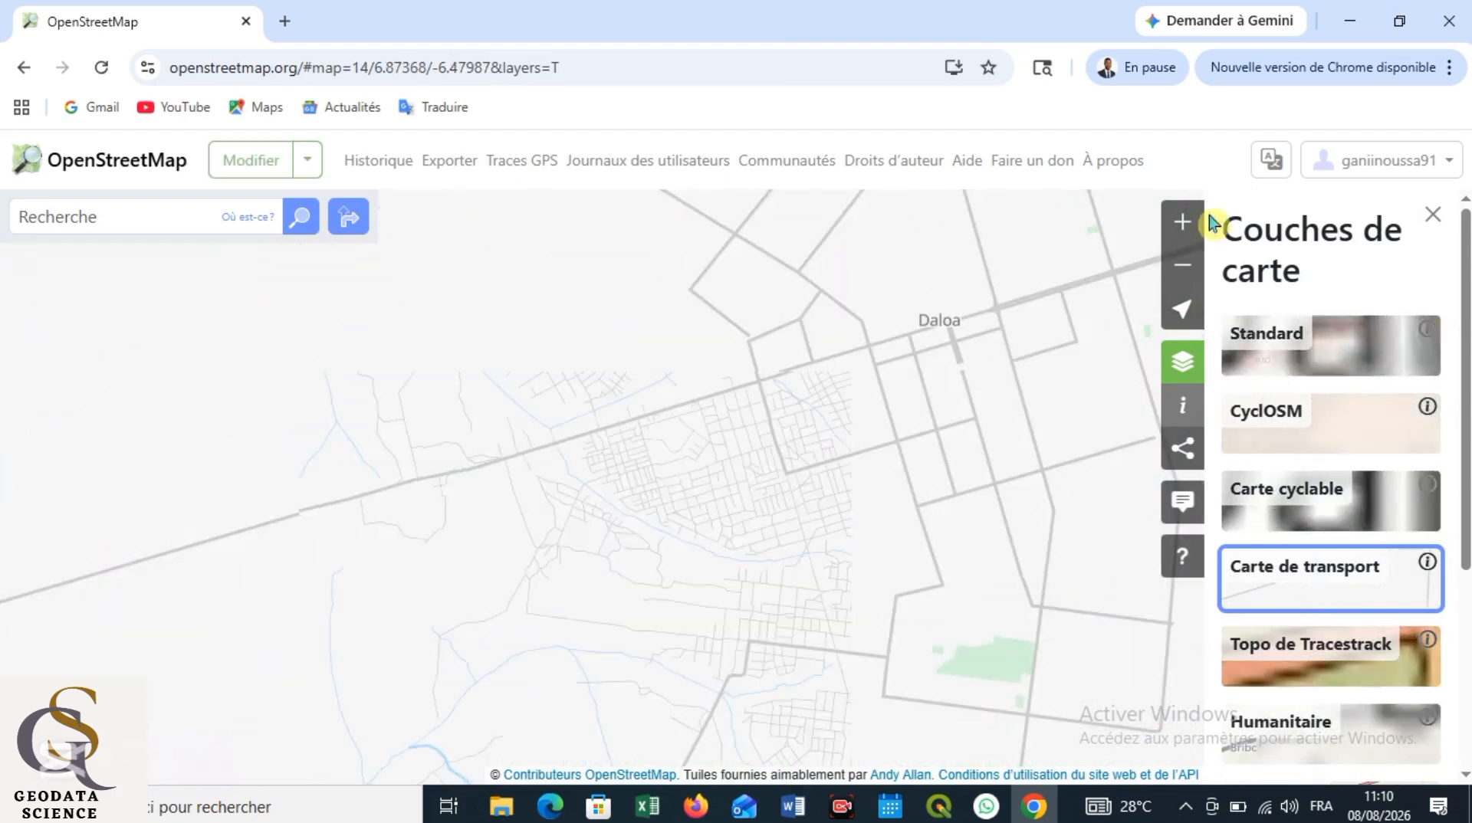
pyautogui.click(1189, 229)
pyautogui.click(1190, 229)
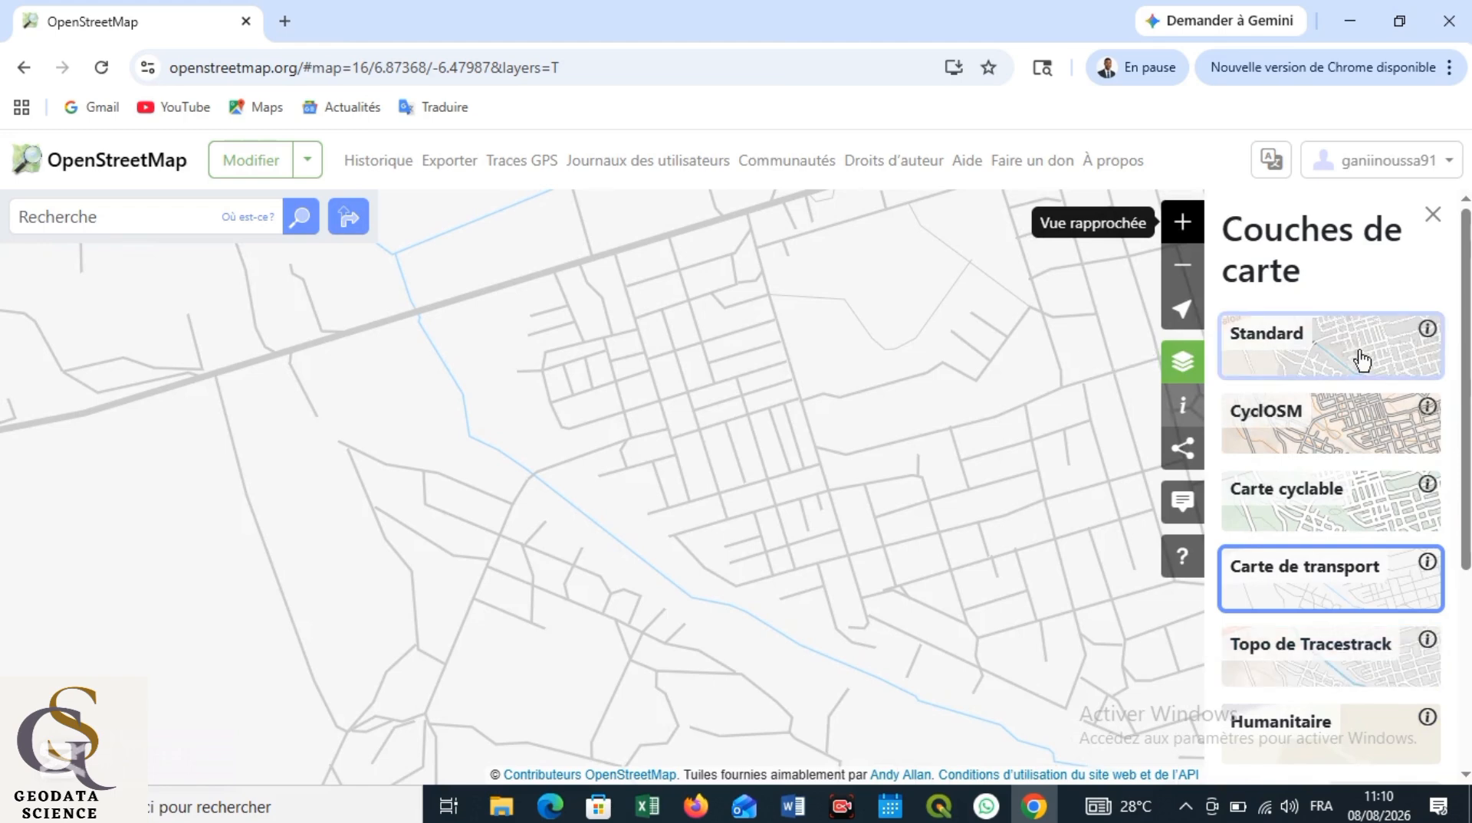
# Set the base map back to Standard, inspect the detail along Route de Man, and close the map layers list
pyautogui.click(1326, 357)
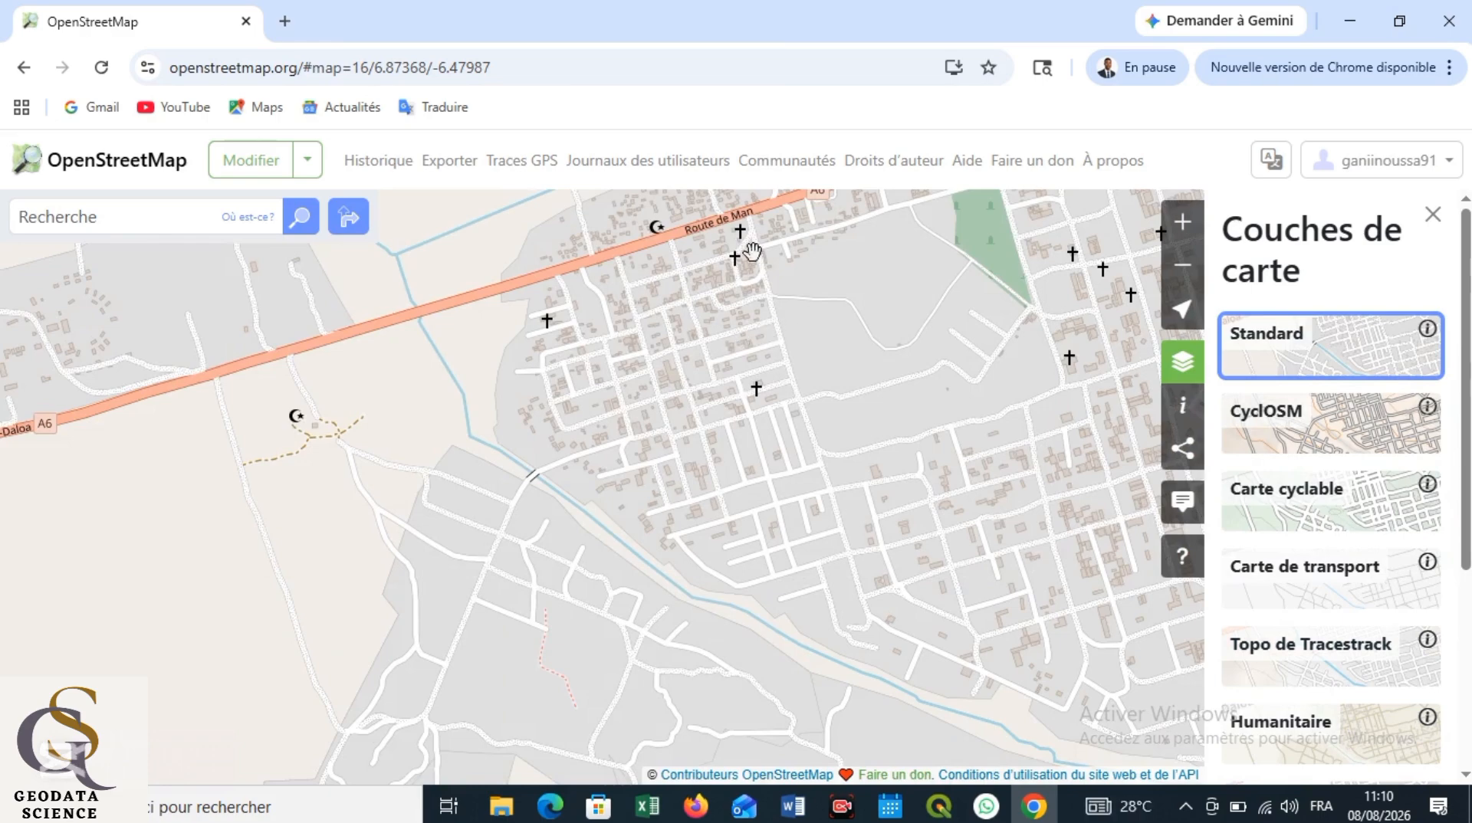
pyautogui.moveTo(696, 301); pyautogui.dragTo(715, 366)
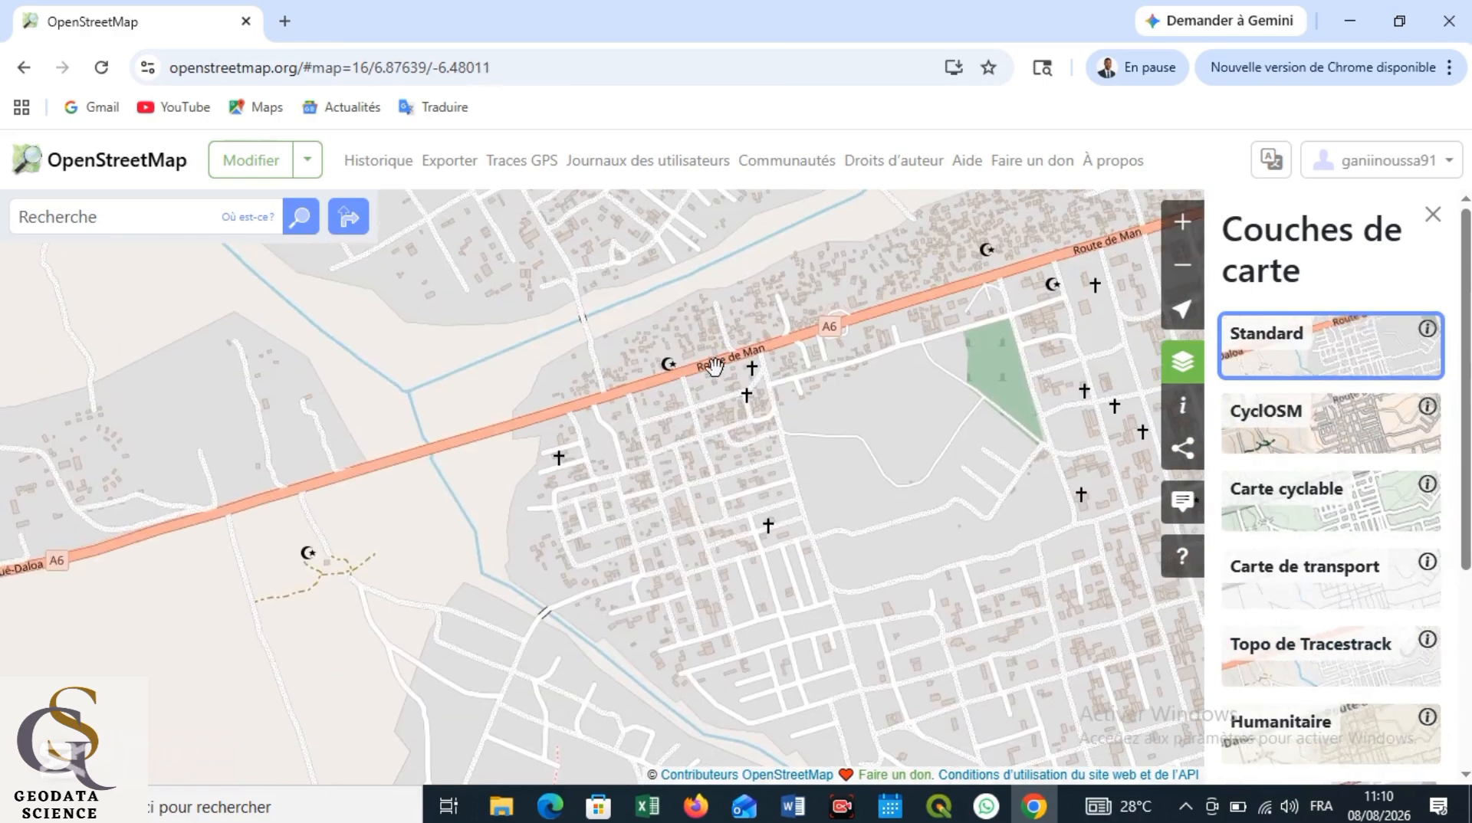
pyautogui.scroll(1, 717, 376)
pyautogui.scroll(1, 713, 380)
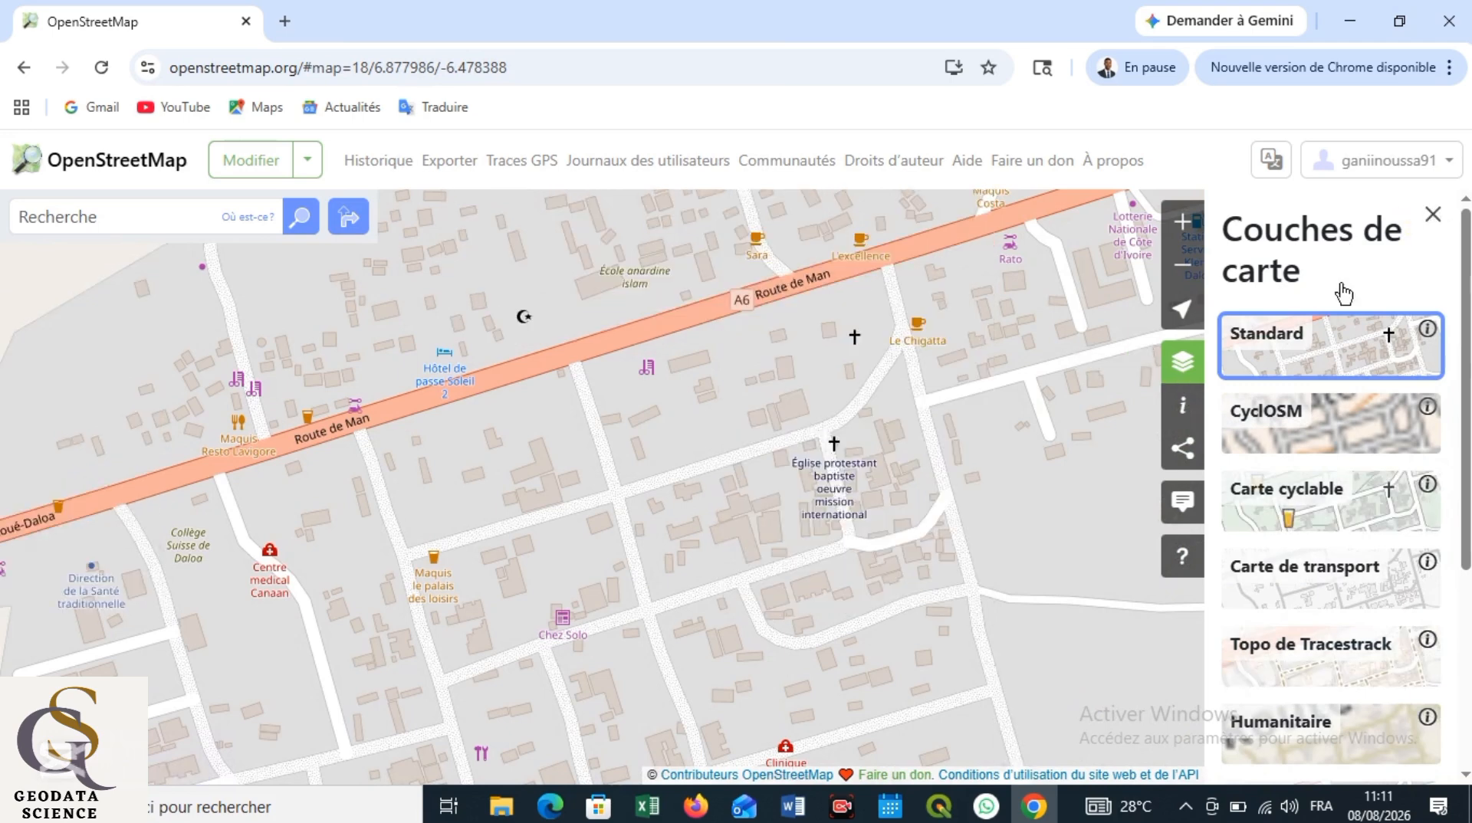
pyautogui.click(1177, 359)
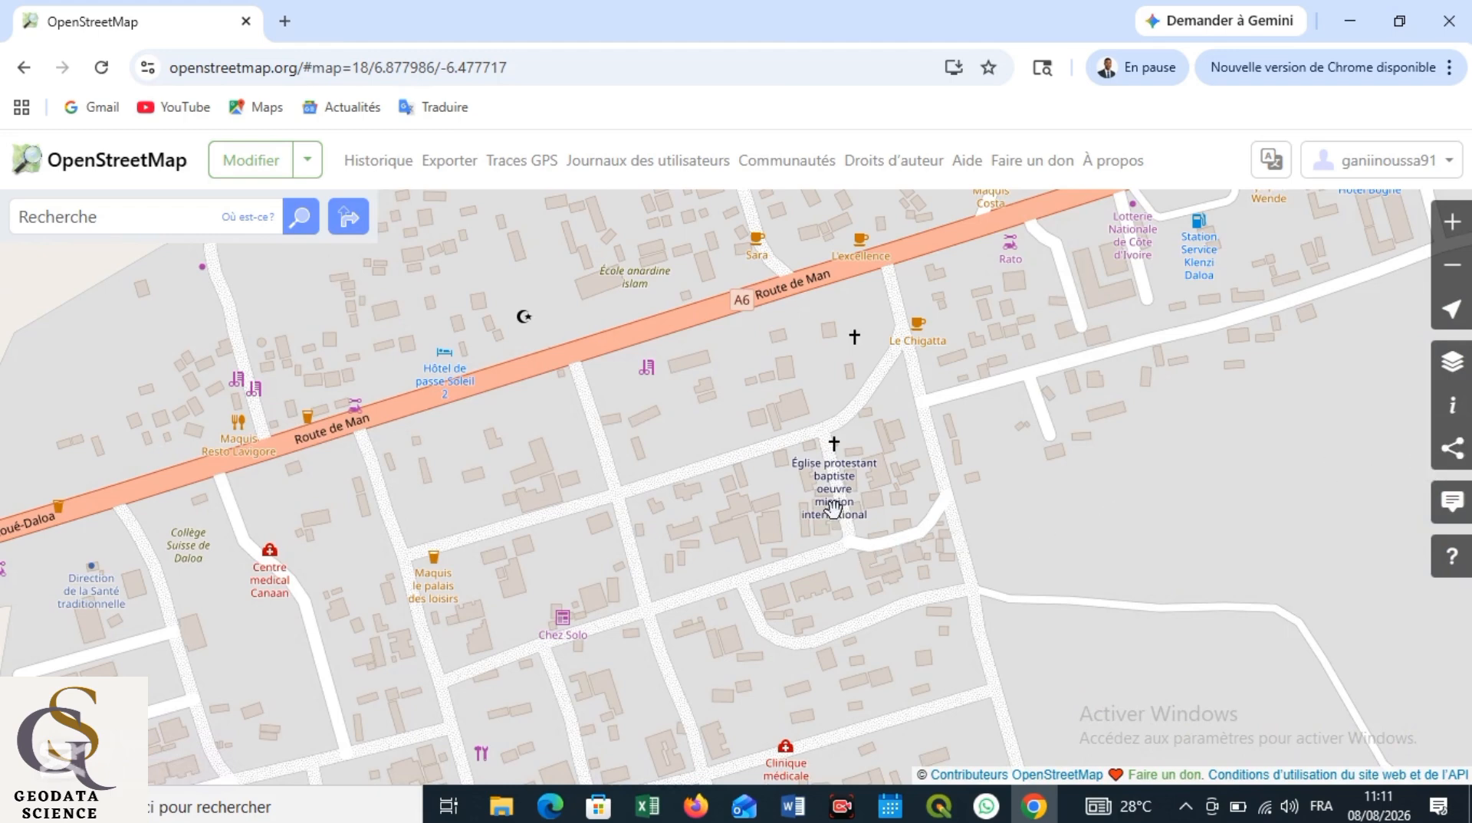
# Examine the streets and neighbourhoods of western Daloa, from Route de Man to Kennedy and the Zone Industrielle
pyautogui.moveTo(836, 516); pyautogui.dragTo(927, 437)
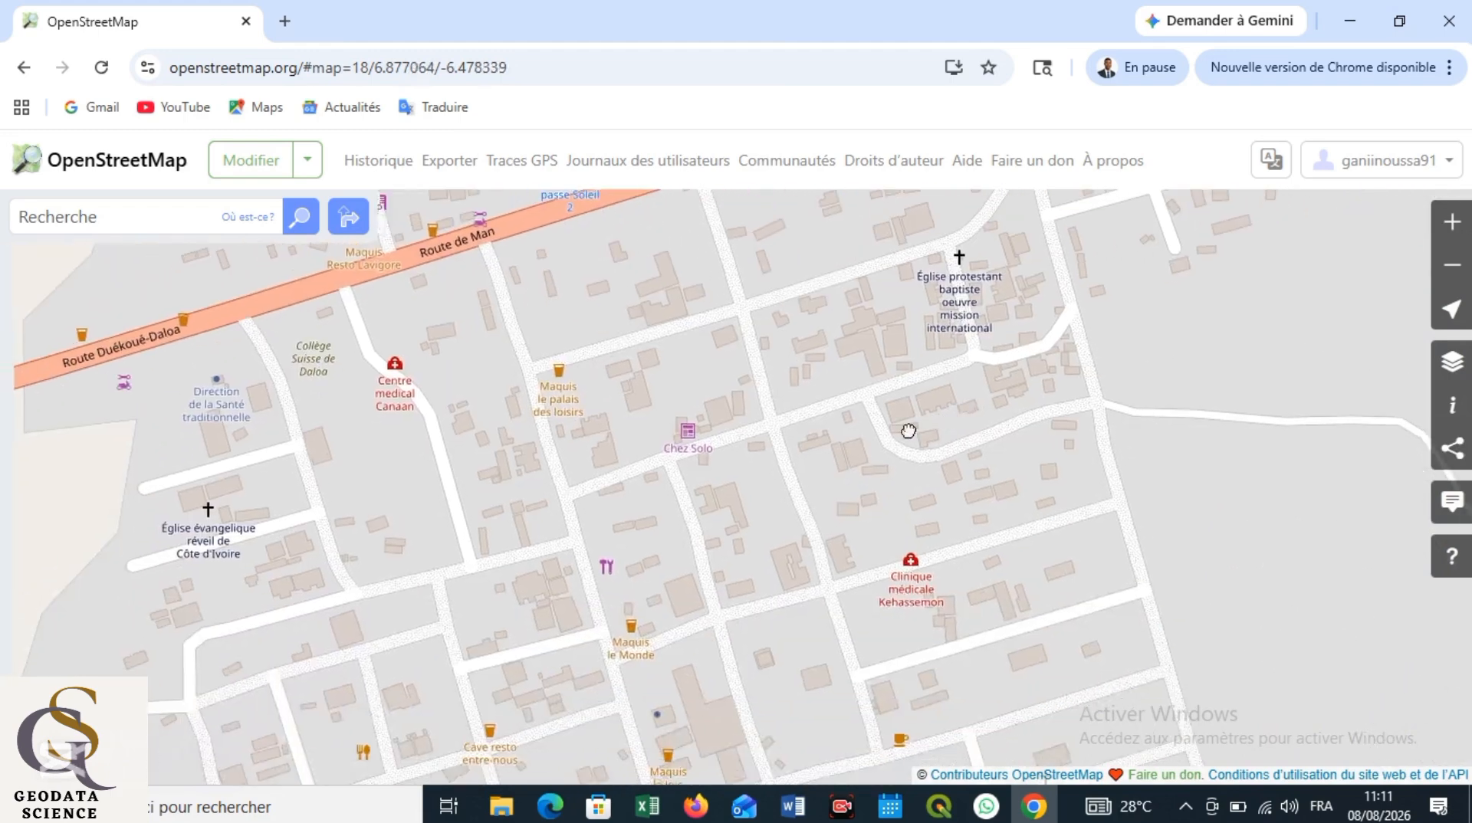
pyautogui.scroll(-1, 920, 460)
pyautogui.scroll(-1, 920, 460)
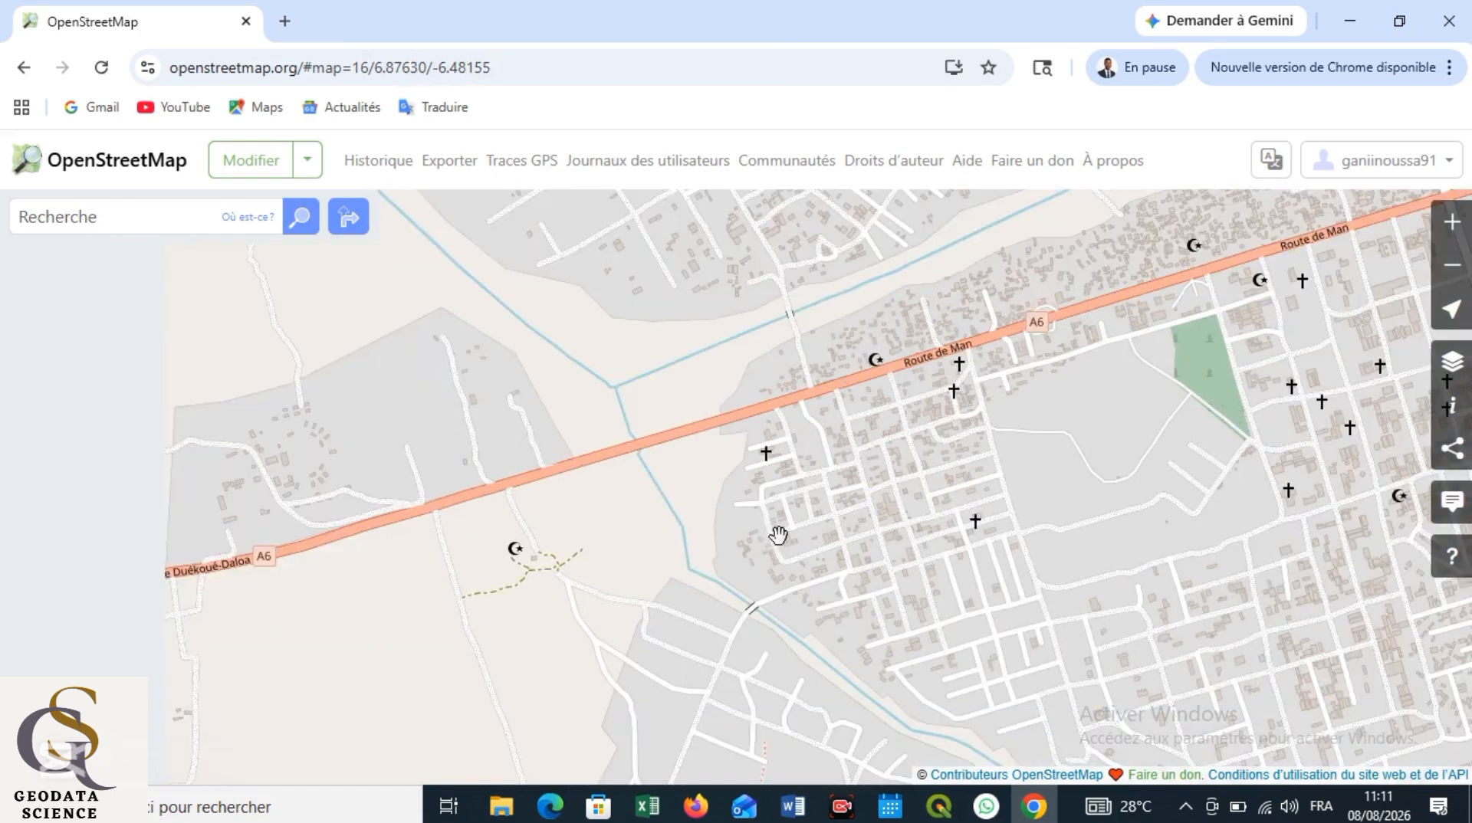
pyautogui.moveTo(912, 552); pyautogui.dragTo(962, 423)
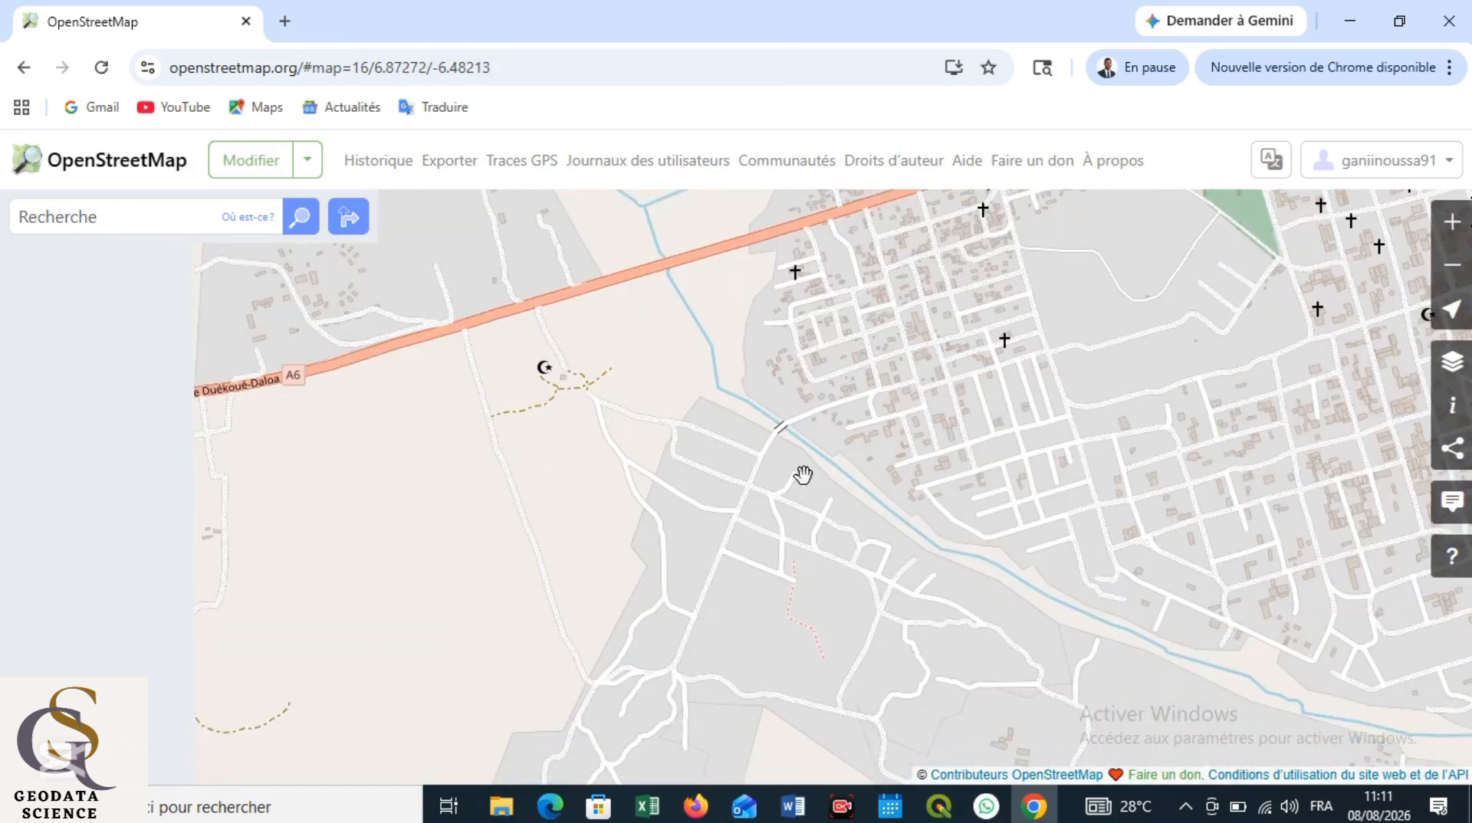
pyautogui.moveTo(802, 476); pyautogui.dragTo(982, 572)
pyautogui.moveTo(930, 424); pyautogui.dragTo(973, 545)
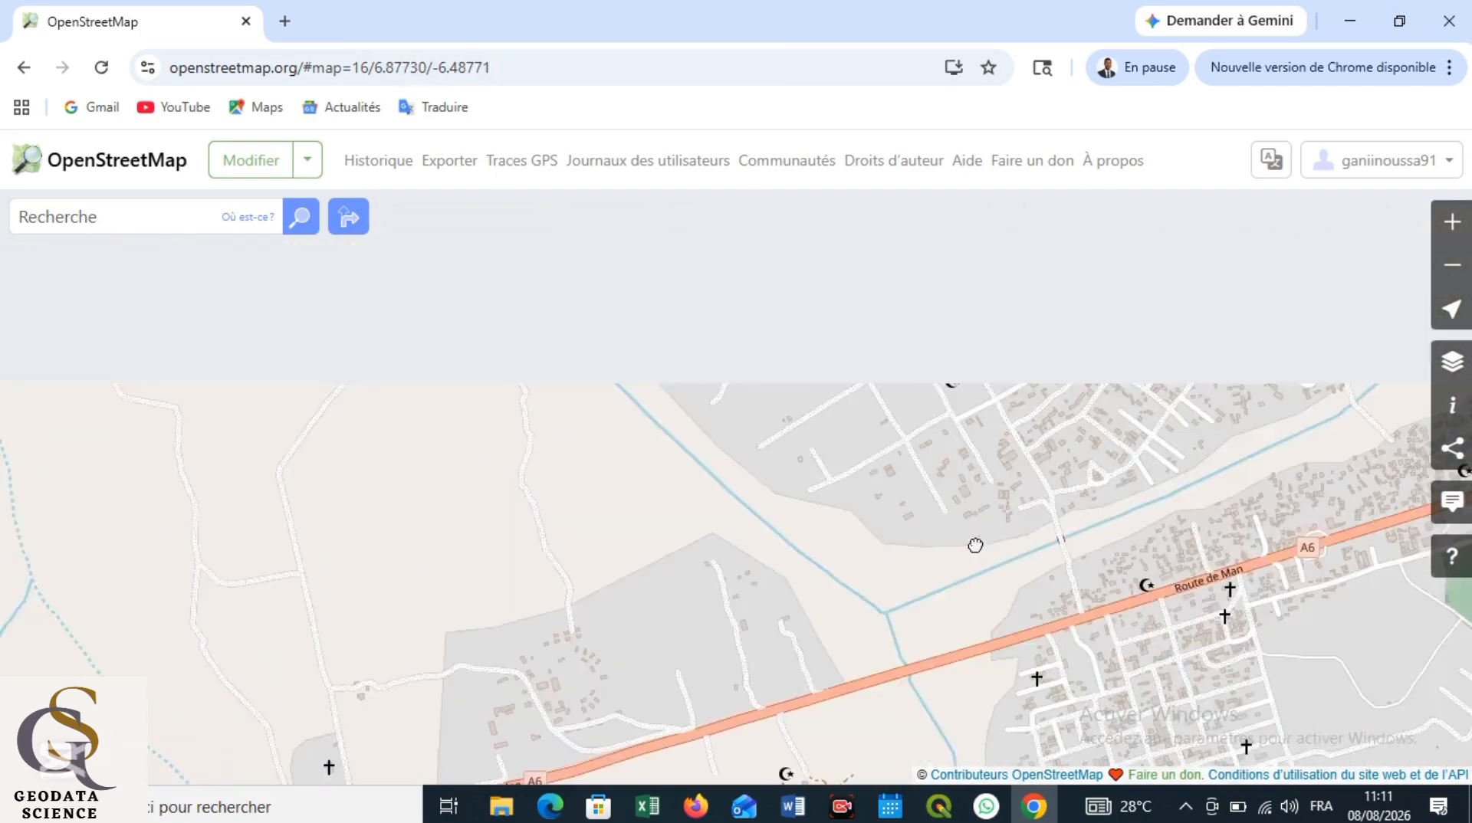
pyautogui.scroll(-1, 989, 471)
pyautogui.scroll(-1, 990, 471)
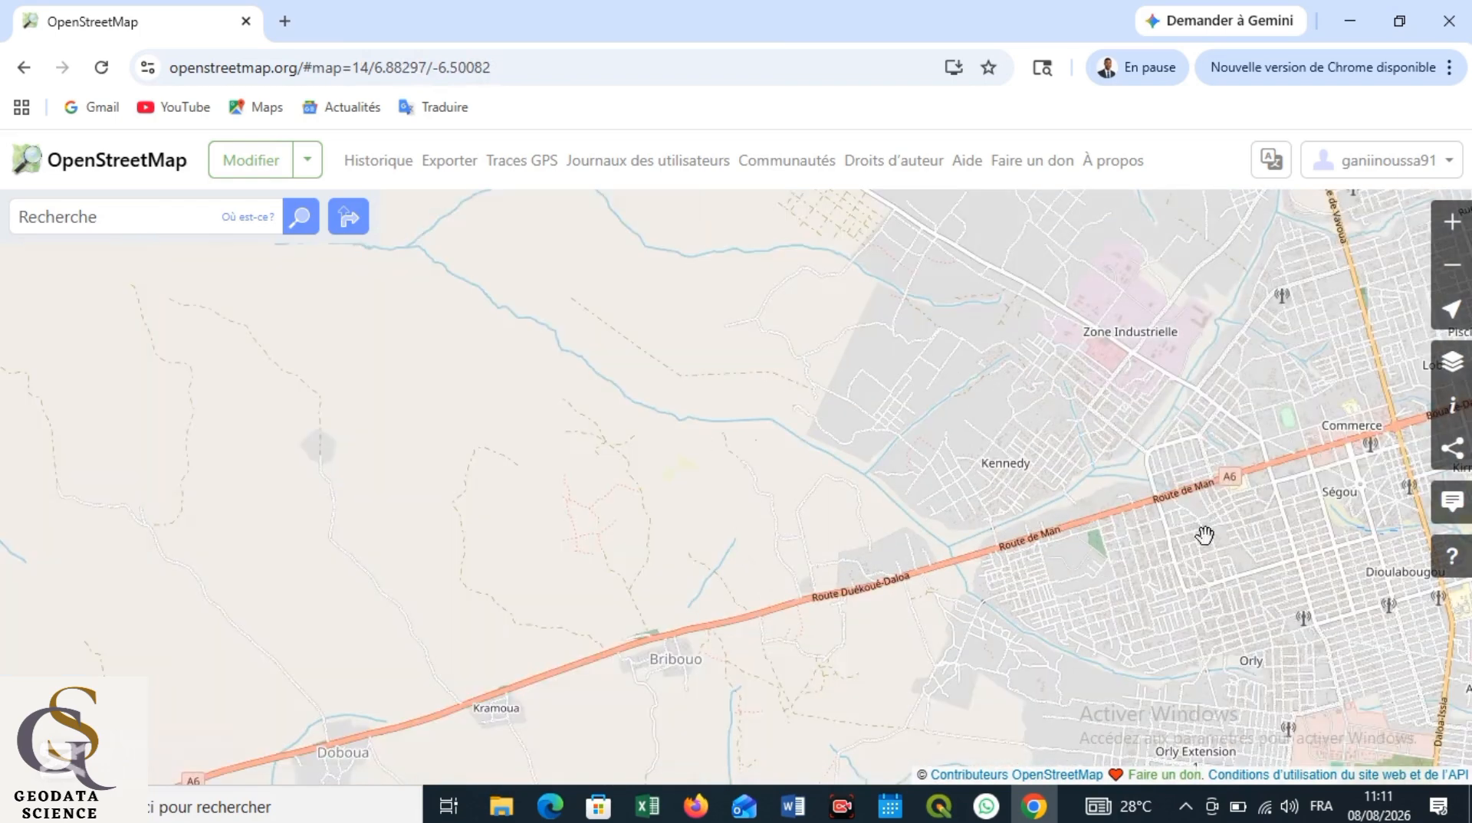
pyautogui.moveTo(1203, 536); pyautogui.dragTo(1002, 526)
pyautogui.moveTo(793, 469); pyautogui.dragTo(772, 535)
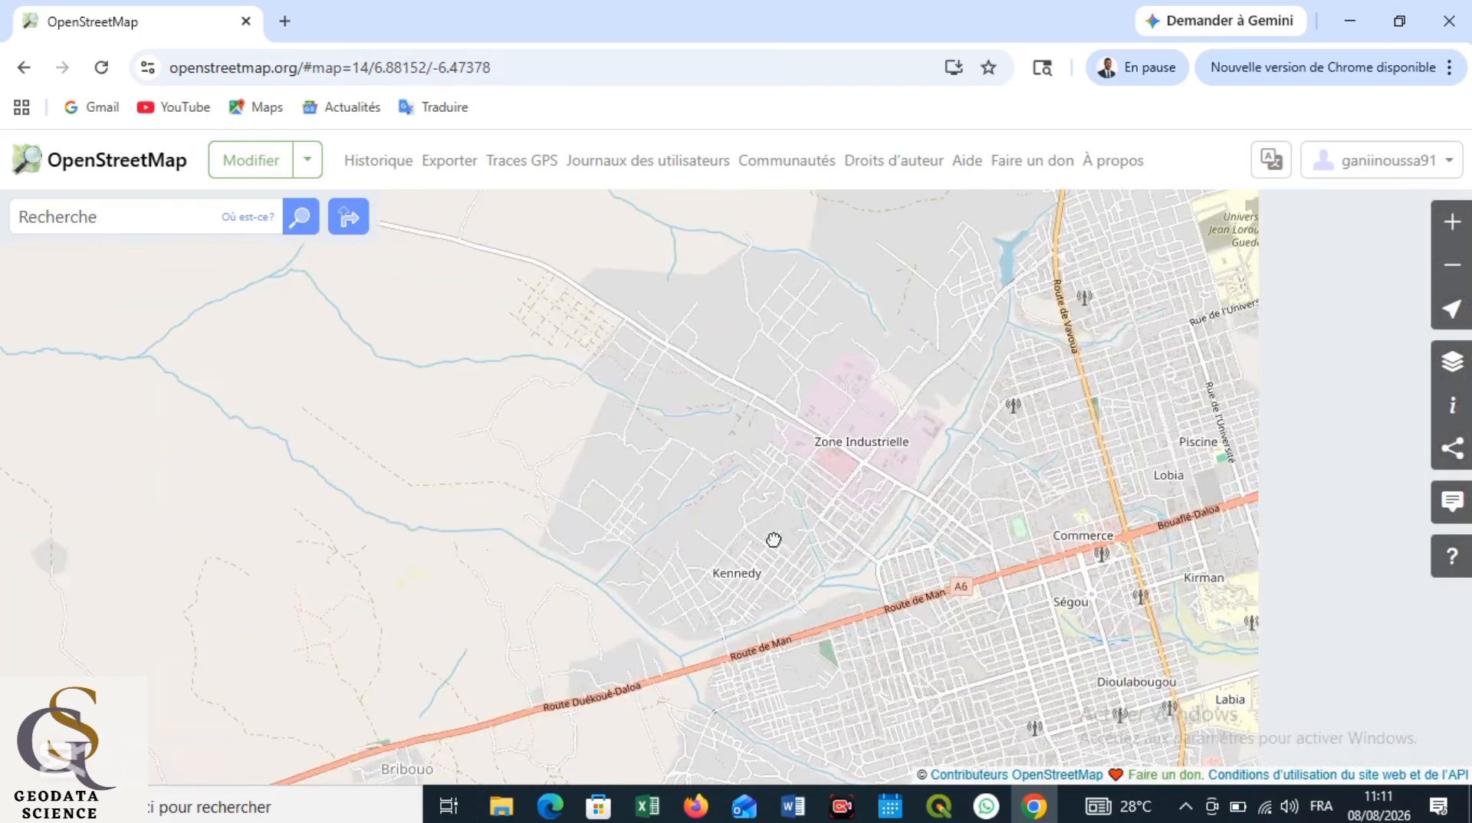
# Examine the dashed tracks northwest of the Zone Industrielle and the mapped buildings around Marché de Kennedy
pyautogui.scroll(3, 569, 314)
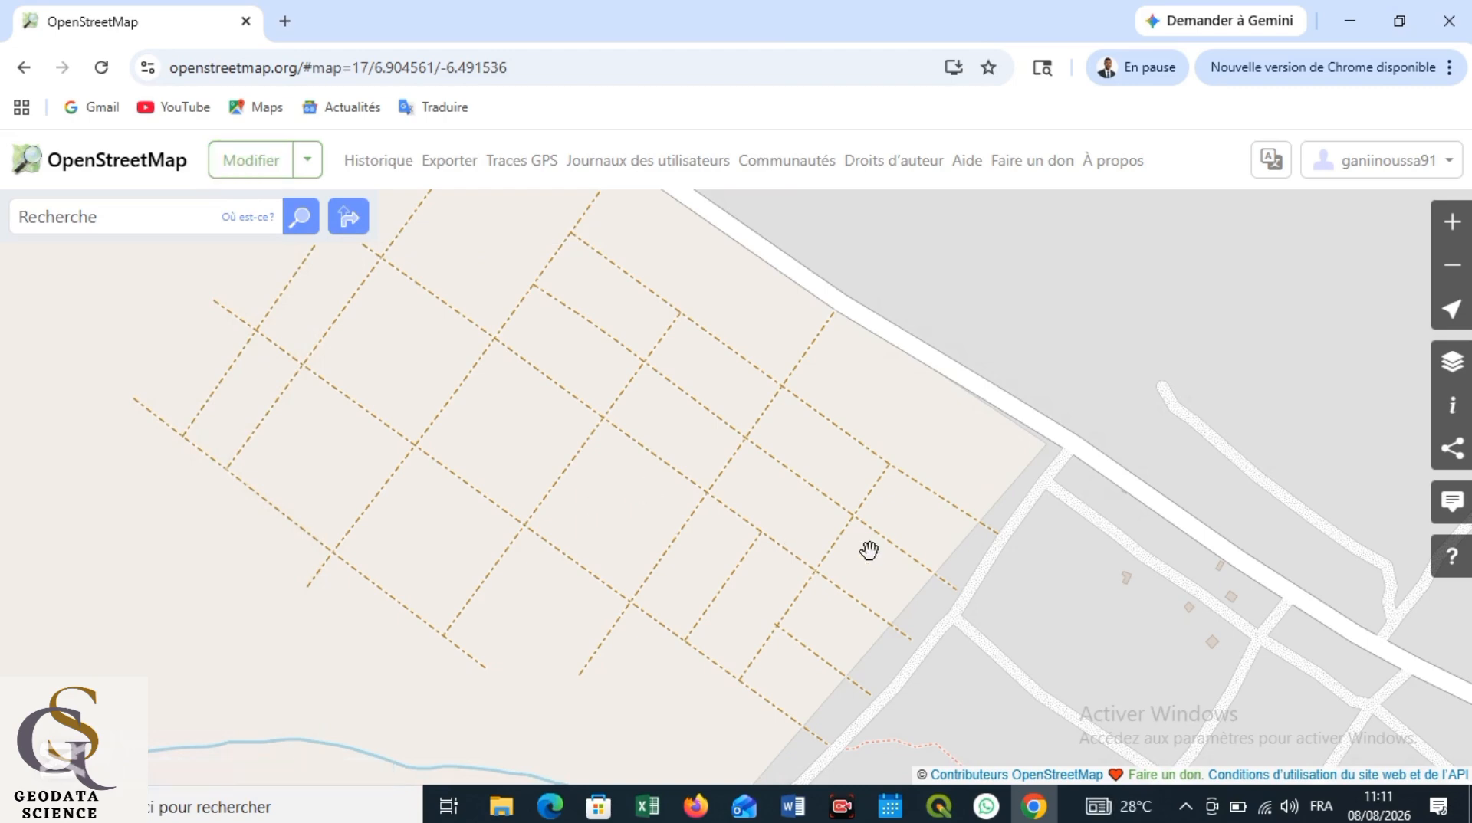
pyautogui.moveTo(889, 547); pyautogui.dragTo(811, 489)
pyautogui.scroll(-1, 811, 489)
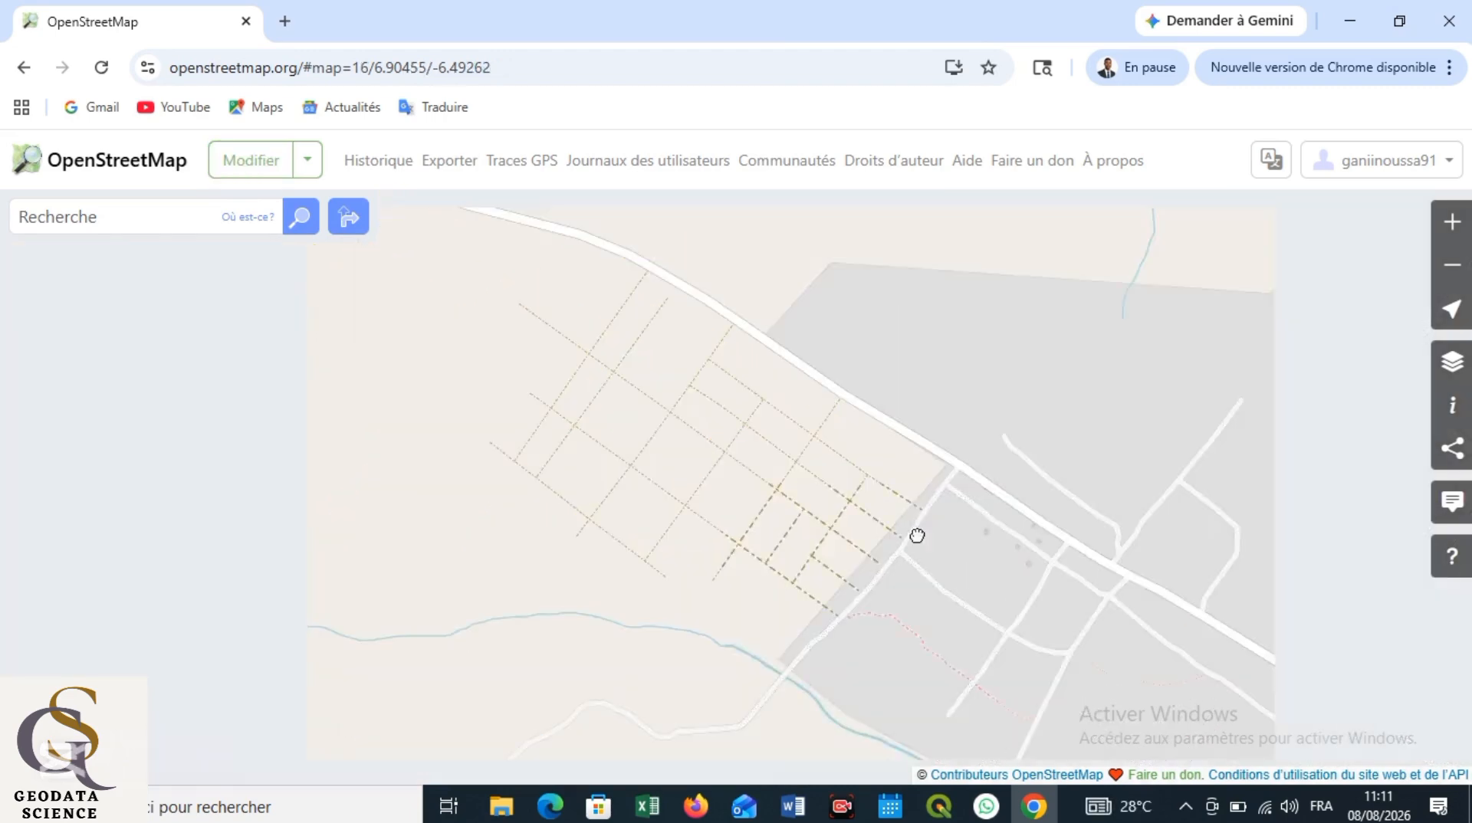
pyautogui.moveTo(917, 574); pyautogui.dragTo(775, 473)
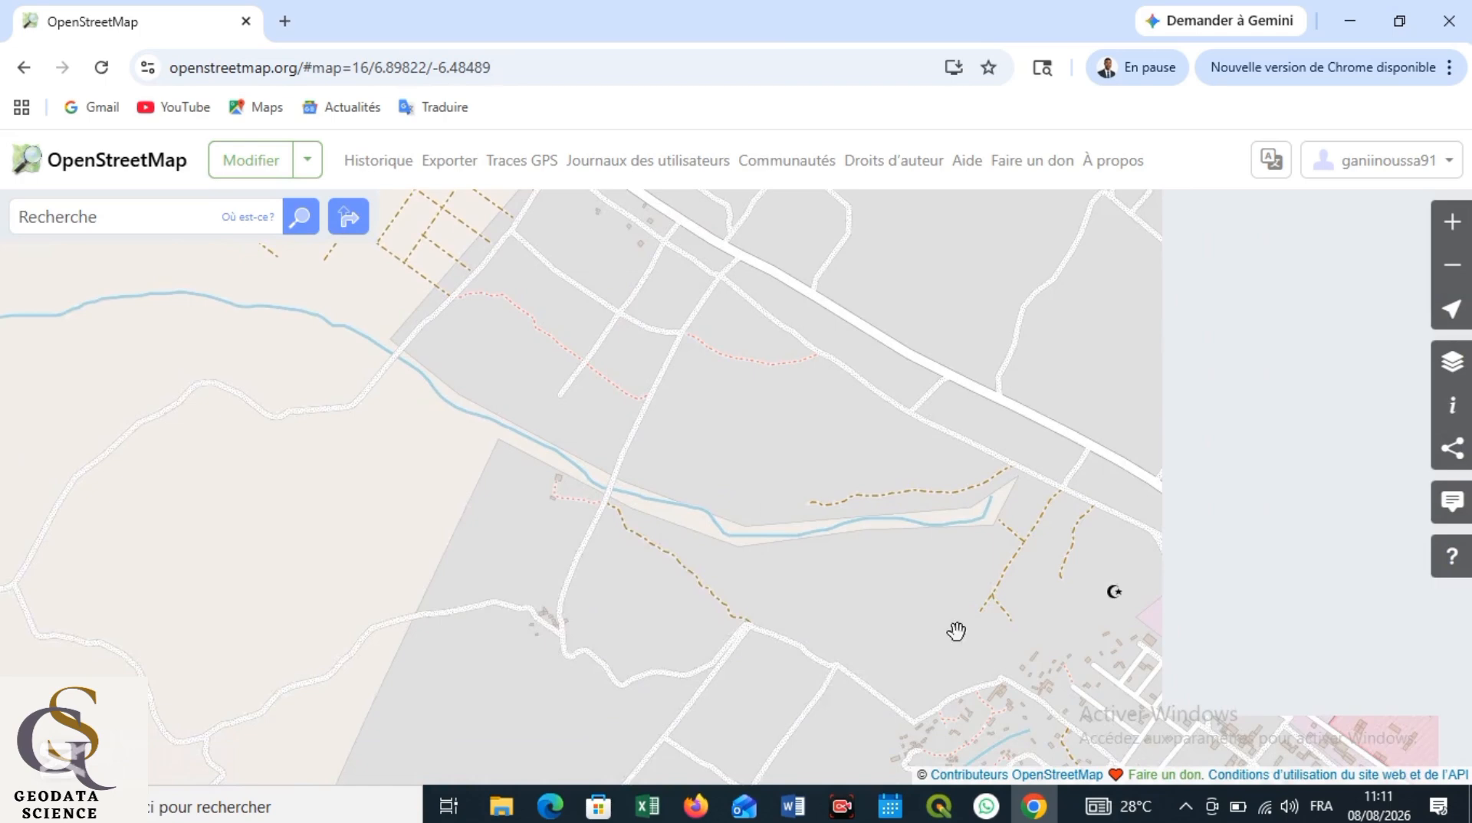
pyautogui.moveTo(956, 631); pyautogui.dragTo(776, 601)
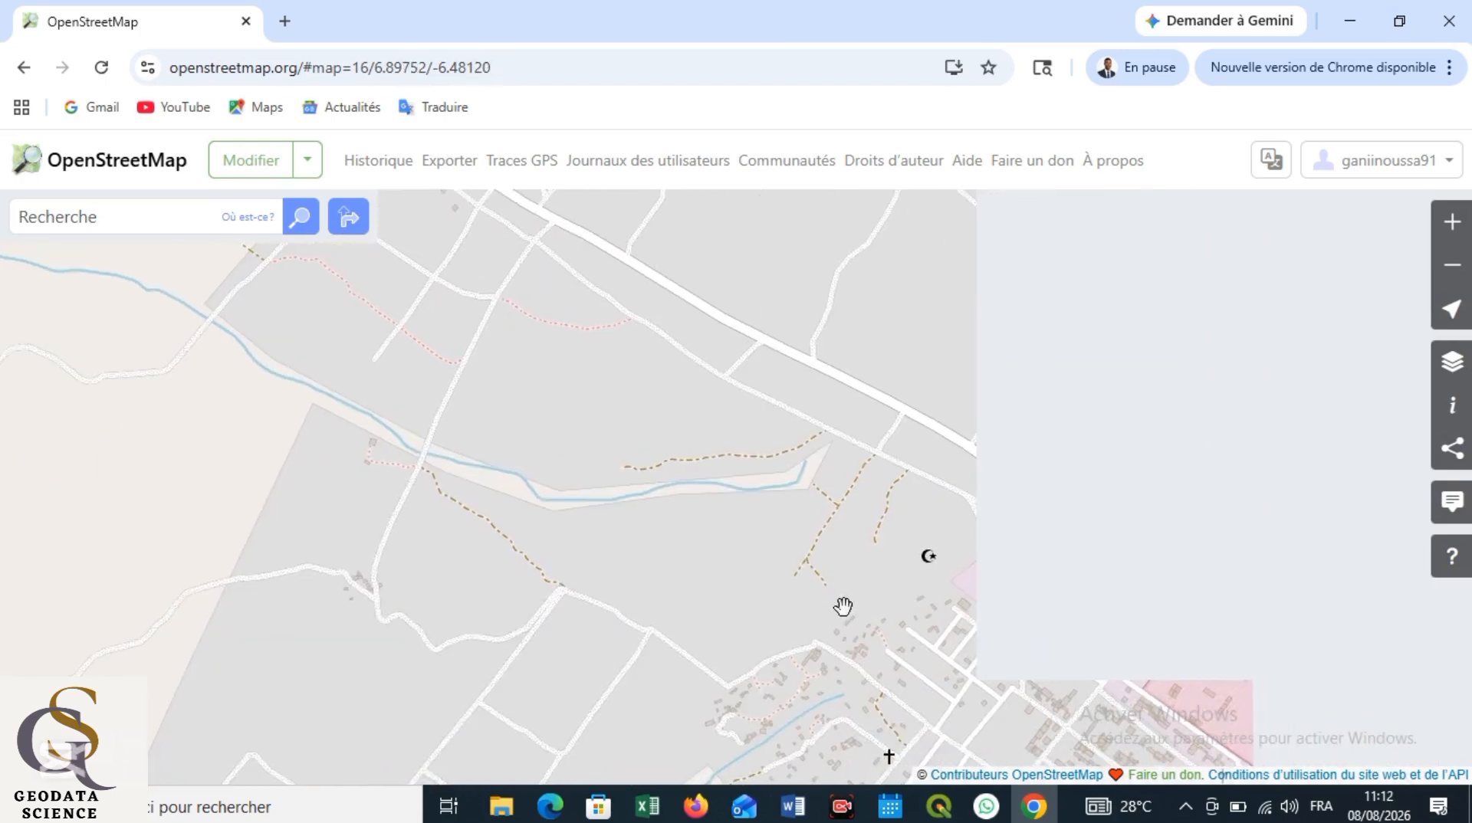
pyautogui.scroll(-1, 844, 606)
pyautogui.moveTo(903, 641); pyautogui.dragTo(772, 460)
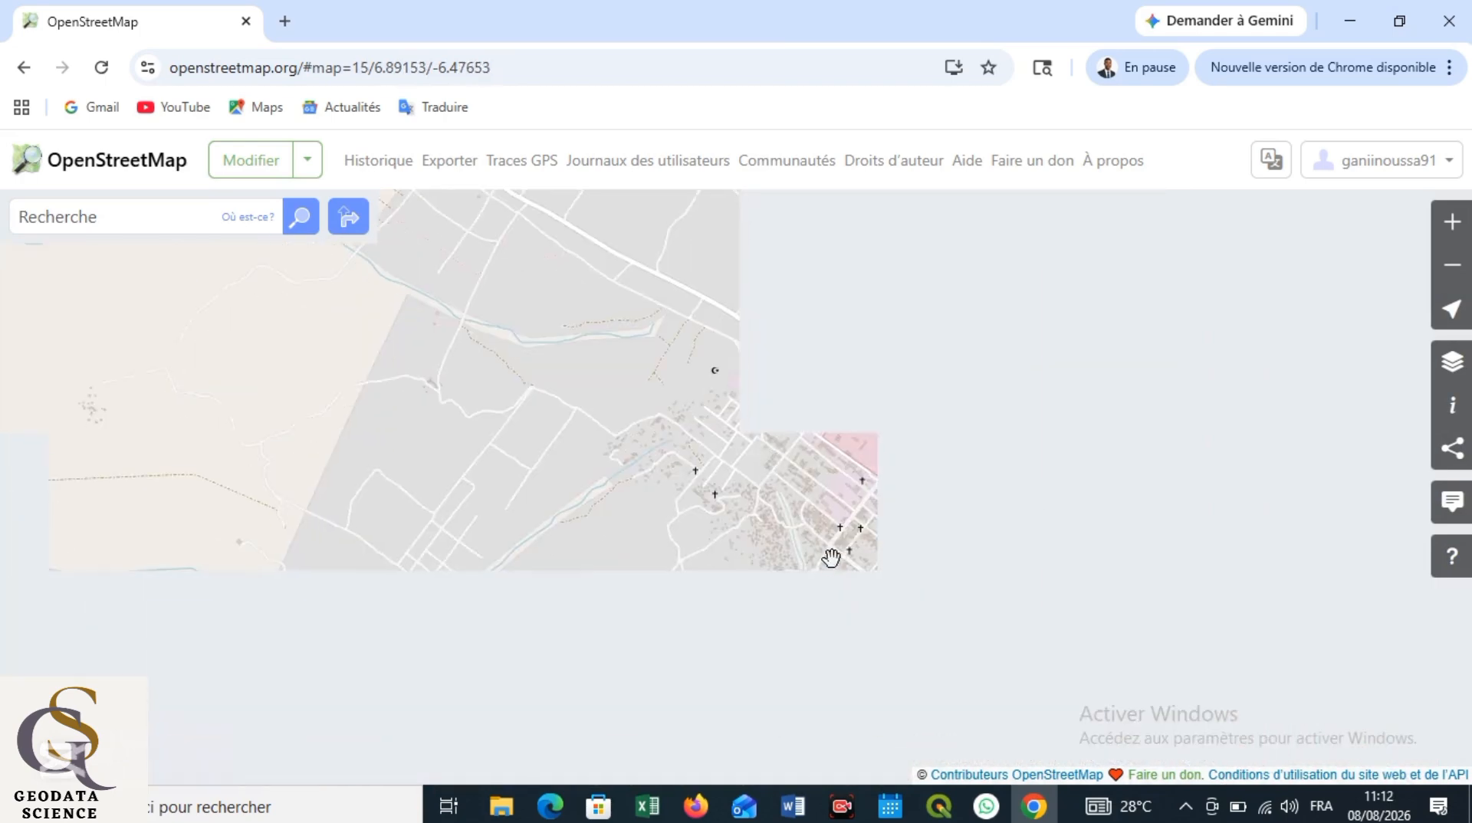
pyautogui.scroll(1, 838, 529)
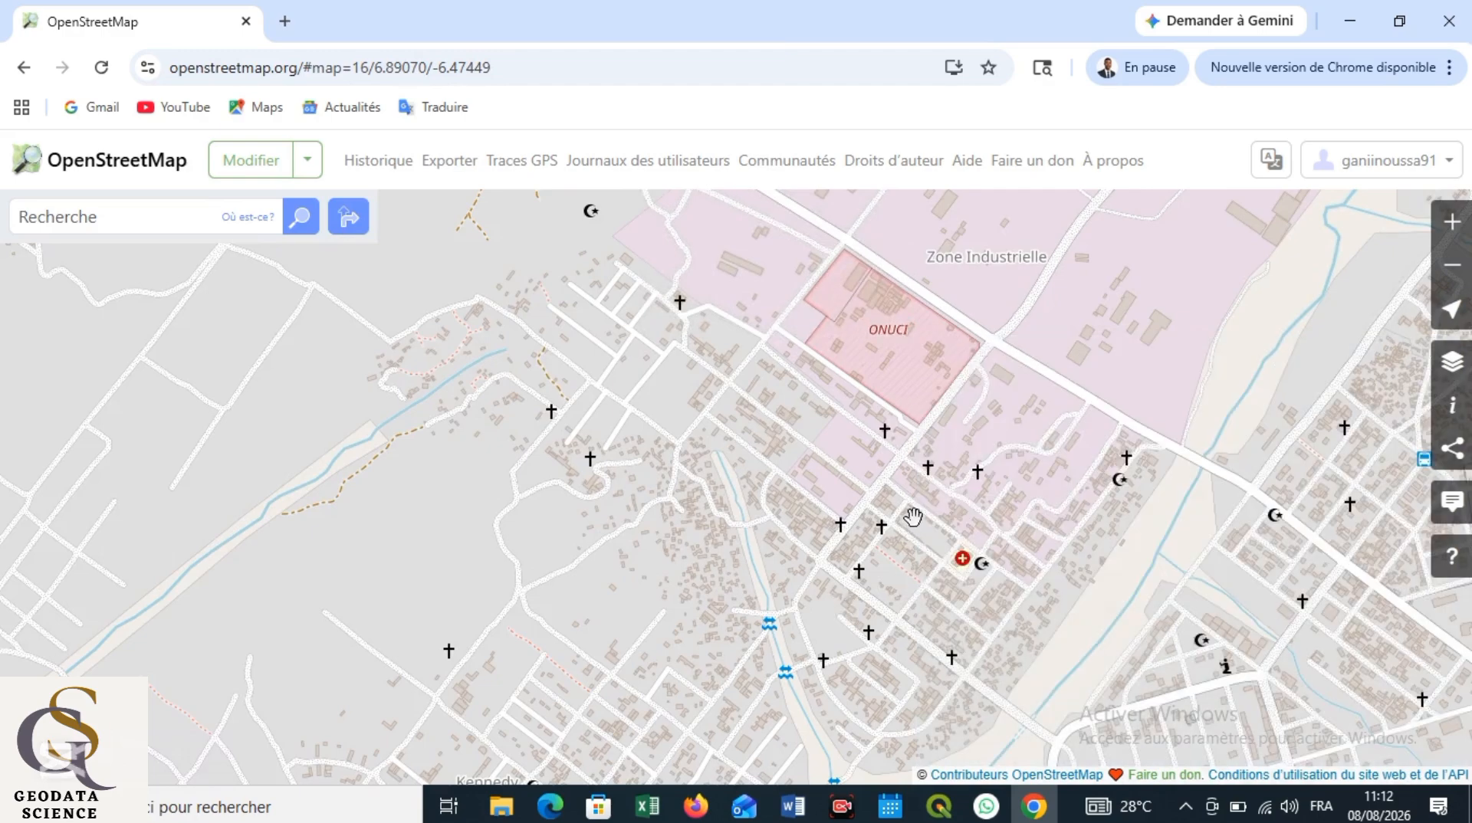
pyautogui.scroll(1, 913, 518)
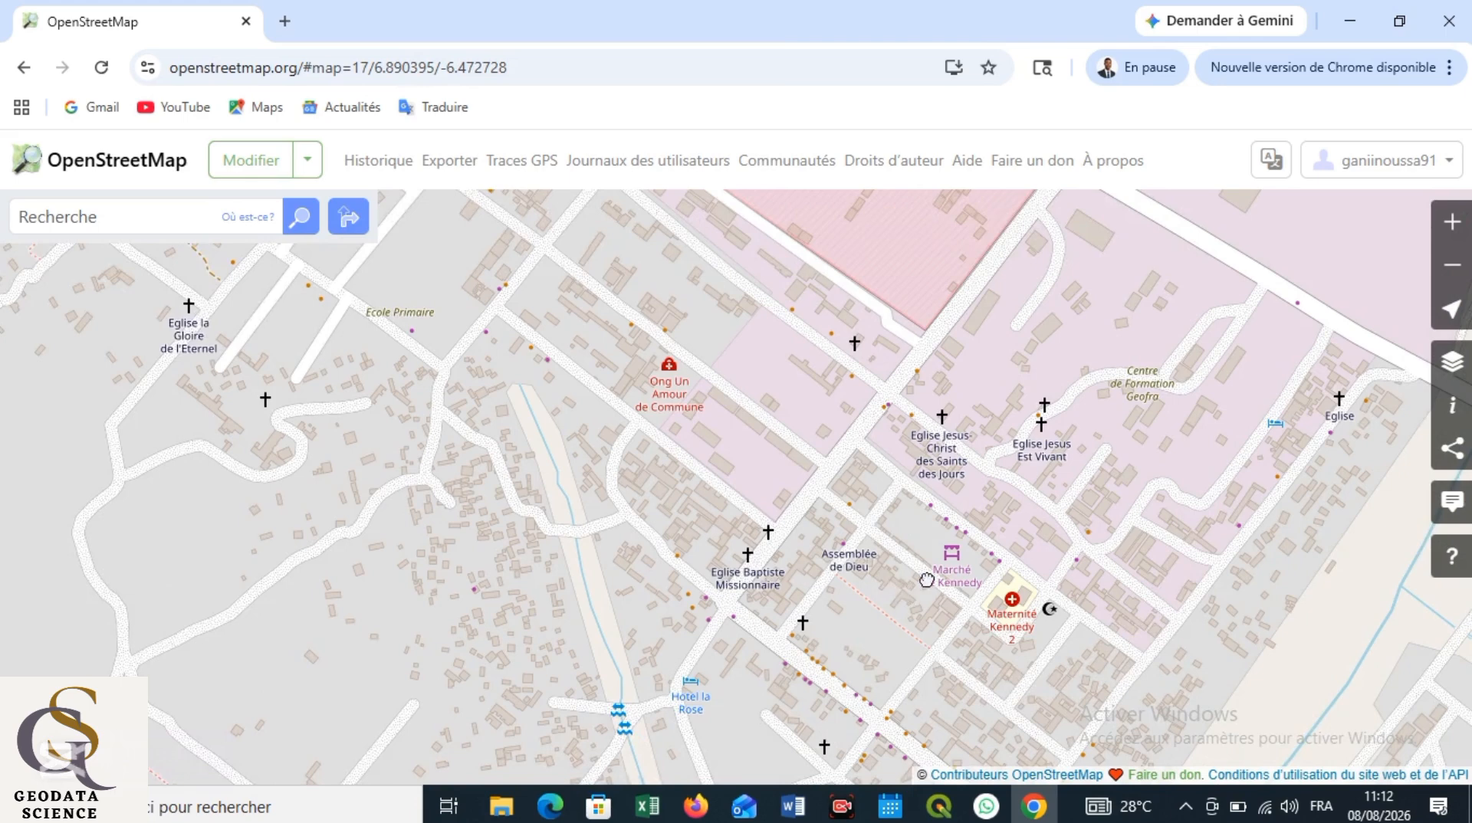
pyautogui.moveTo(926, 581); pyautogui.dragTo(950, 492)
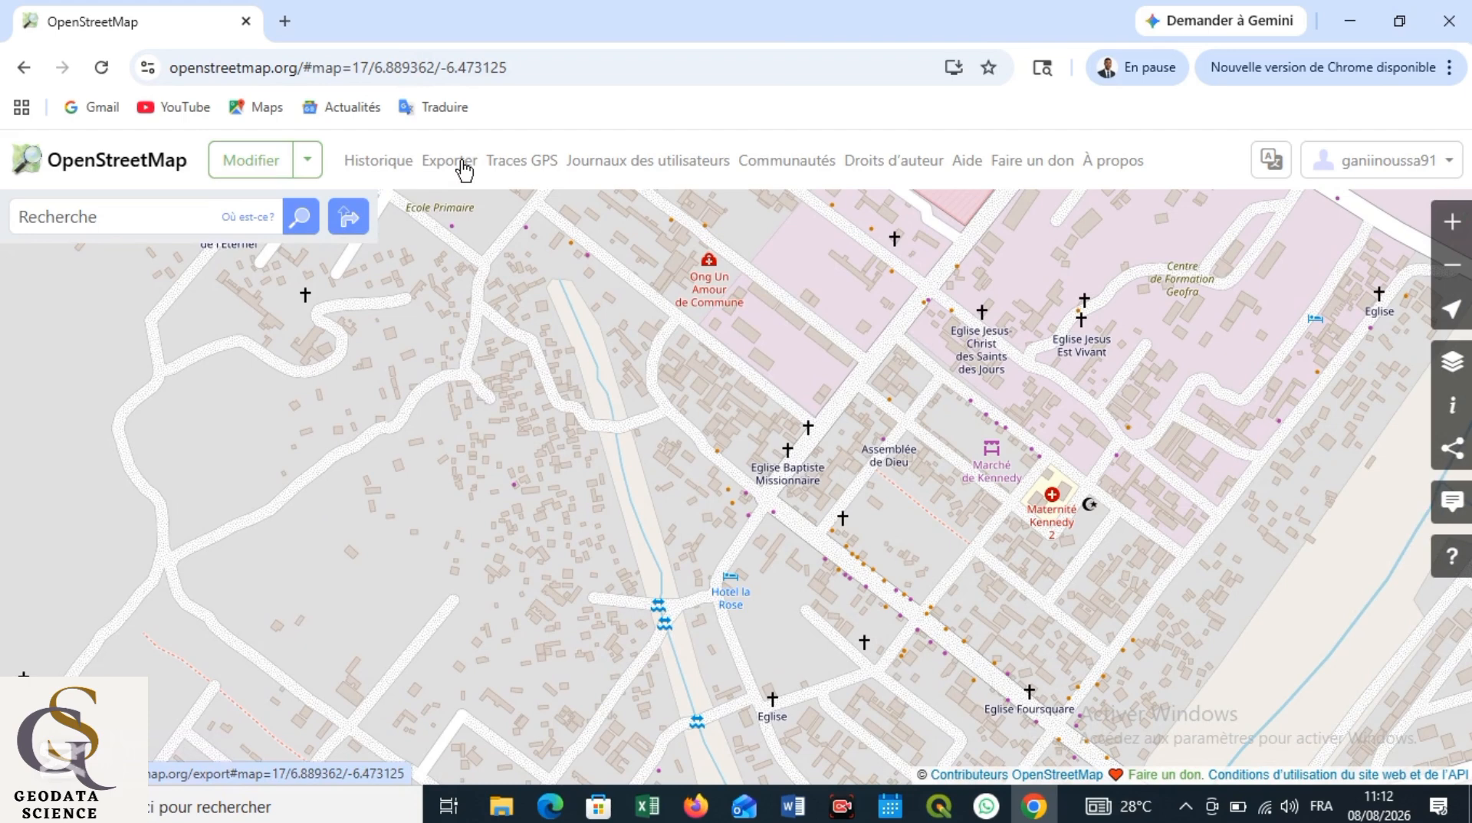
# Open the map data export for the Kennedy area and enable manual selection of another zone
pyautogui.click(349, 220)
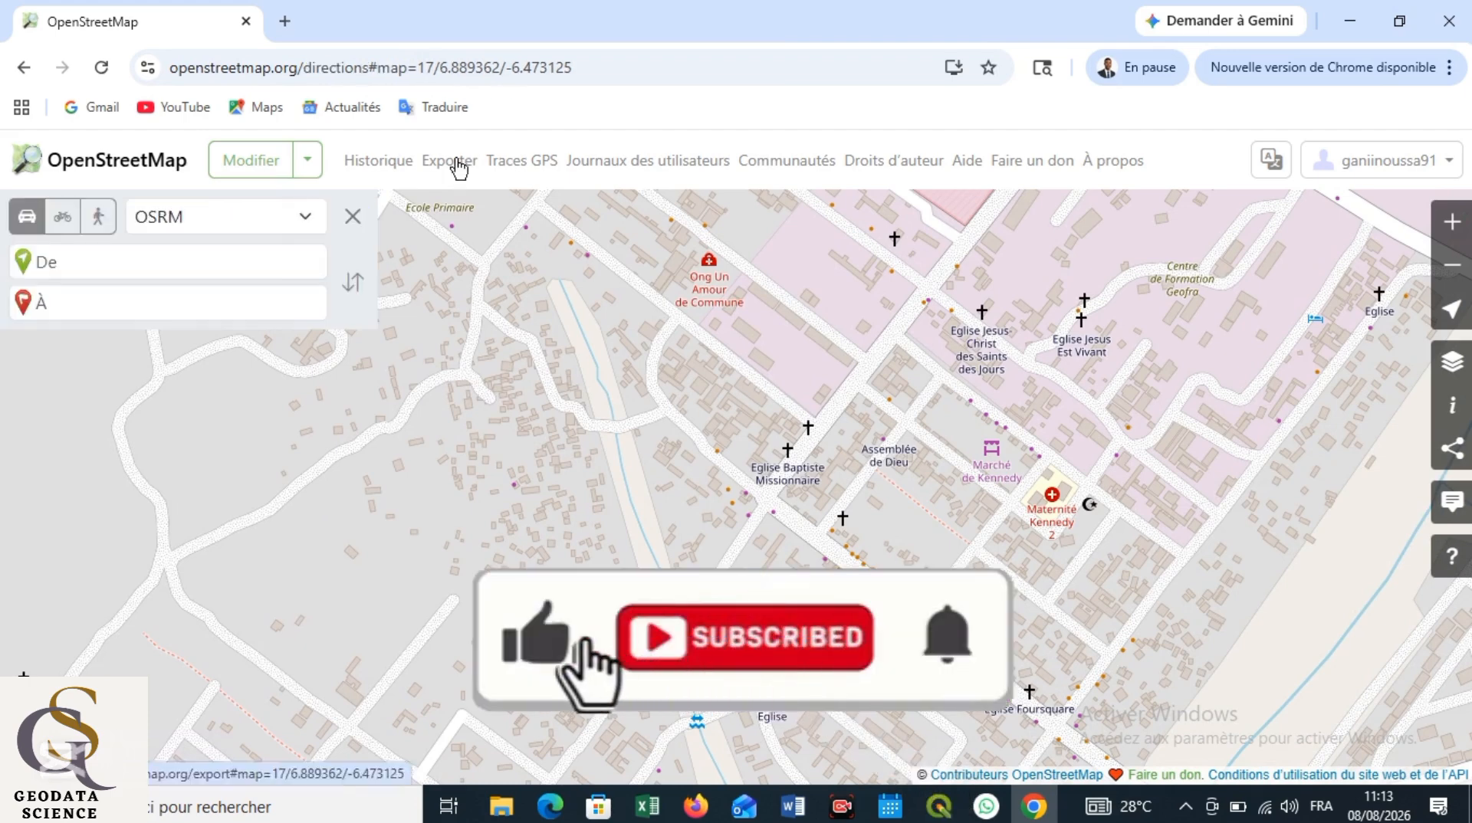
pyautogui.click(353, 221)
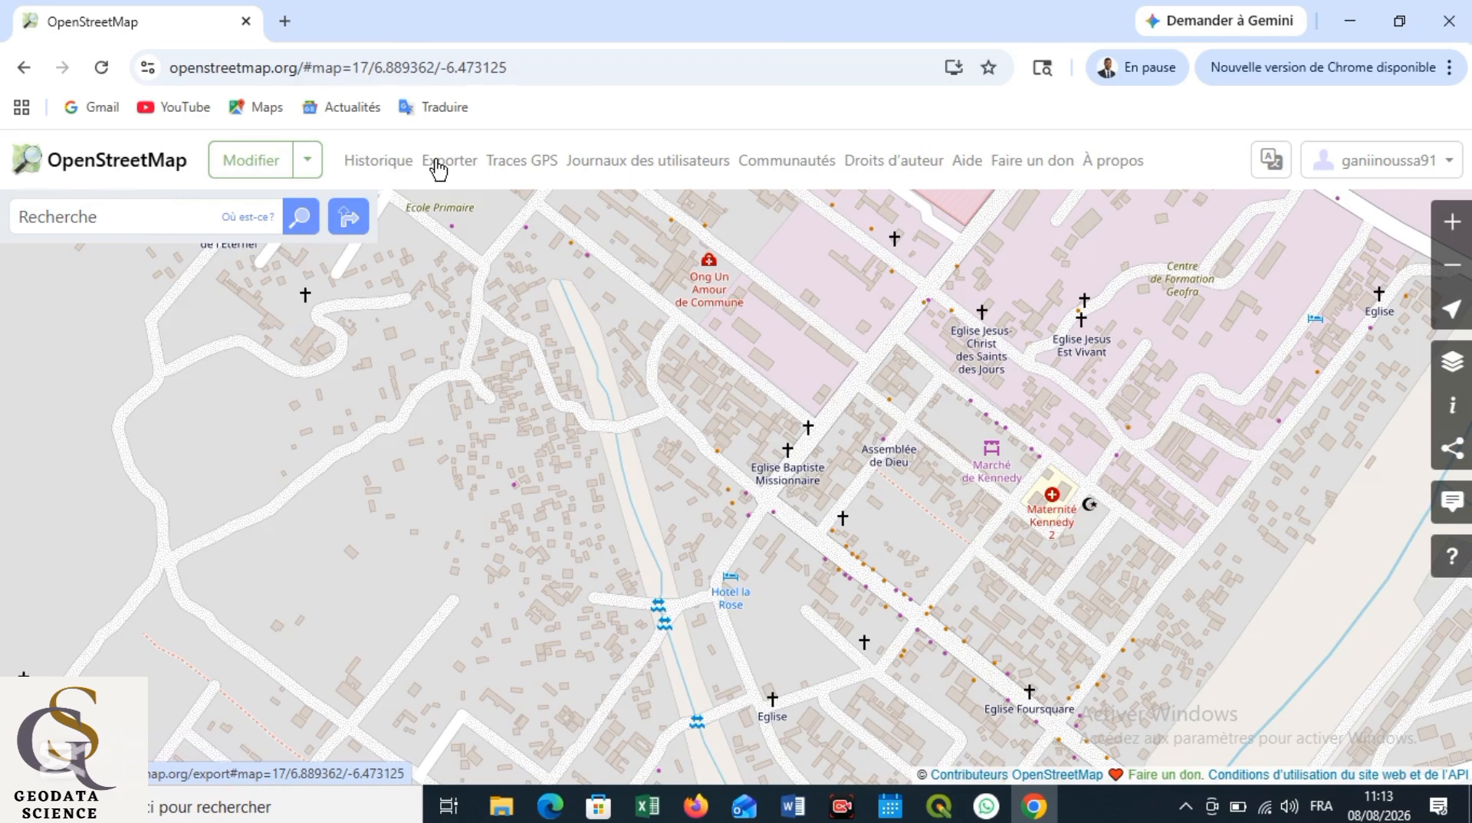
pyautogui.click(439, 169)
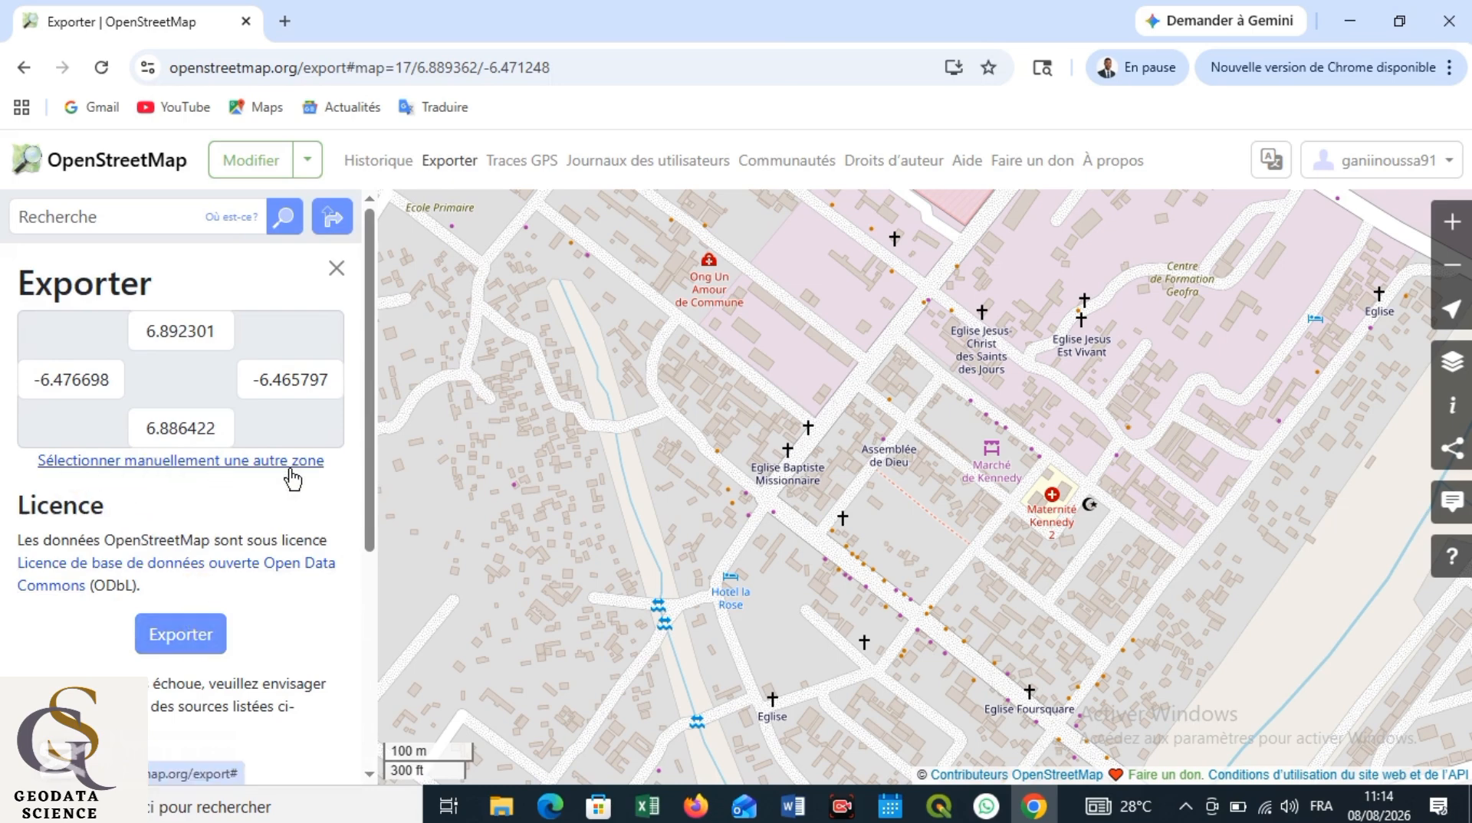
pyautogui.click(216, 462)
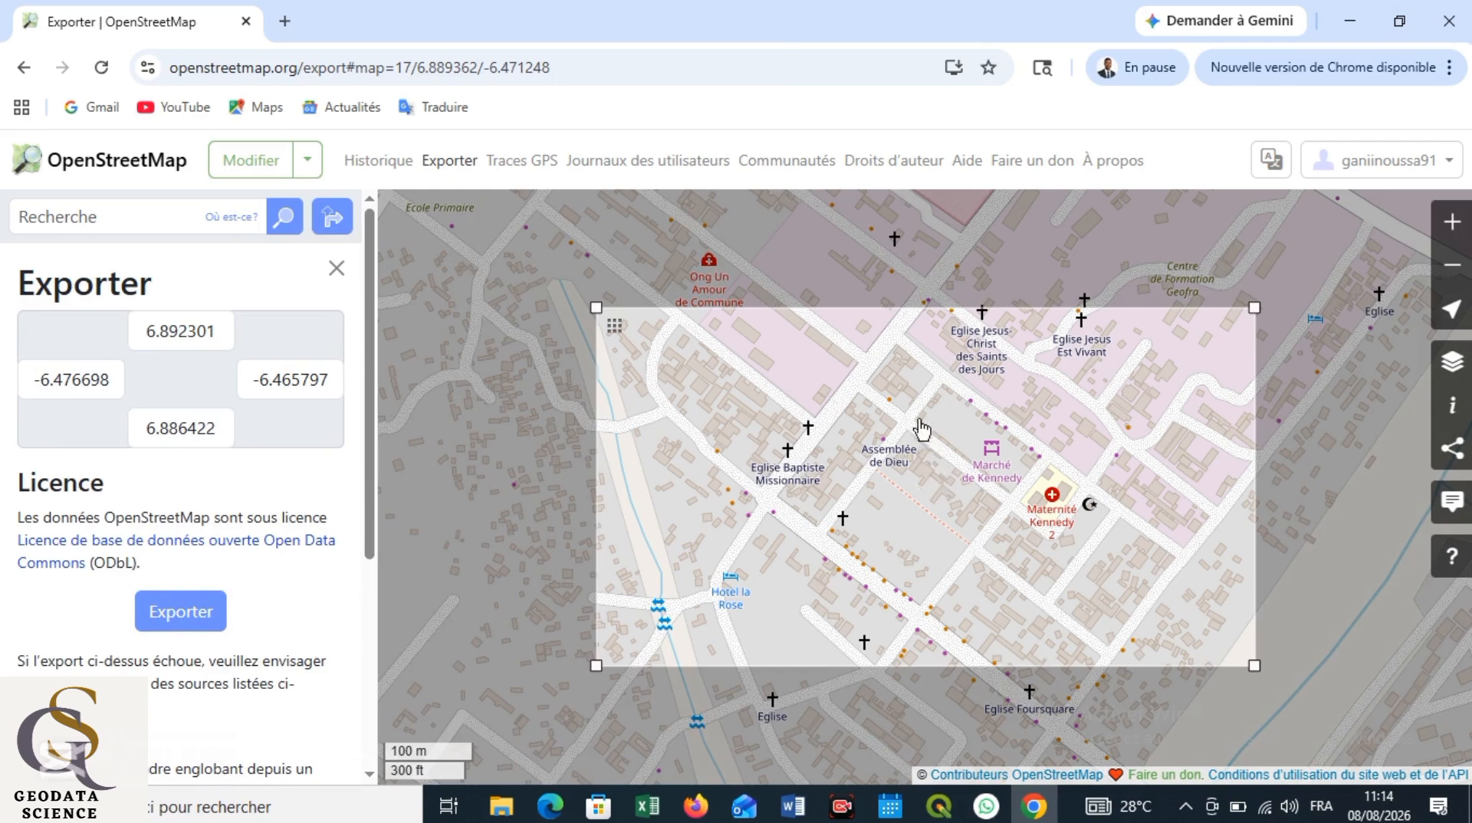
# Fit the export box around Marché de Kennedy, from latitude 6.888307 to 6.891044 and longitude -6.473769 to -6.467990, and export its data
pyautogui.moveTo(631, 335); pyautogui.dragTo(600, 314)
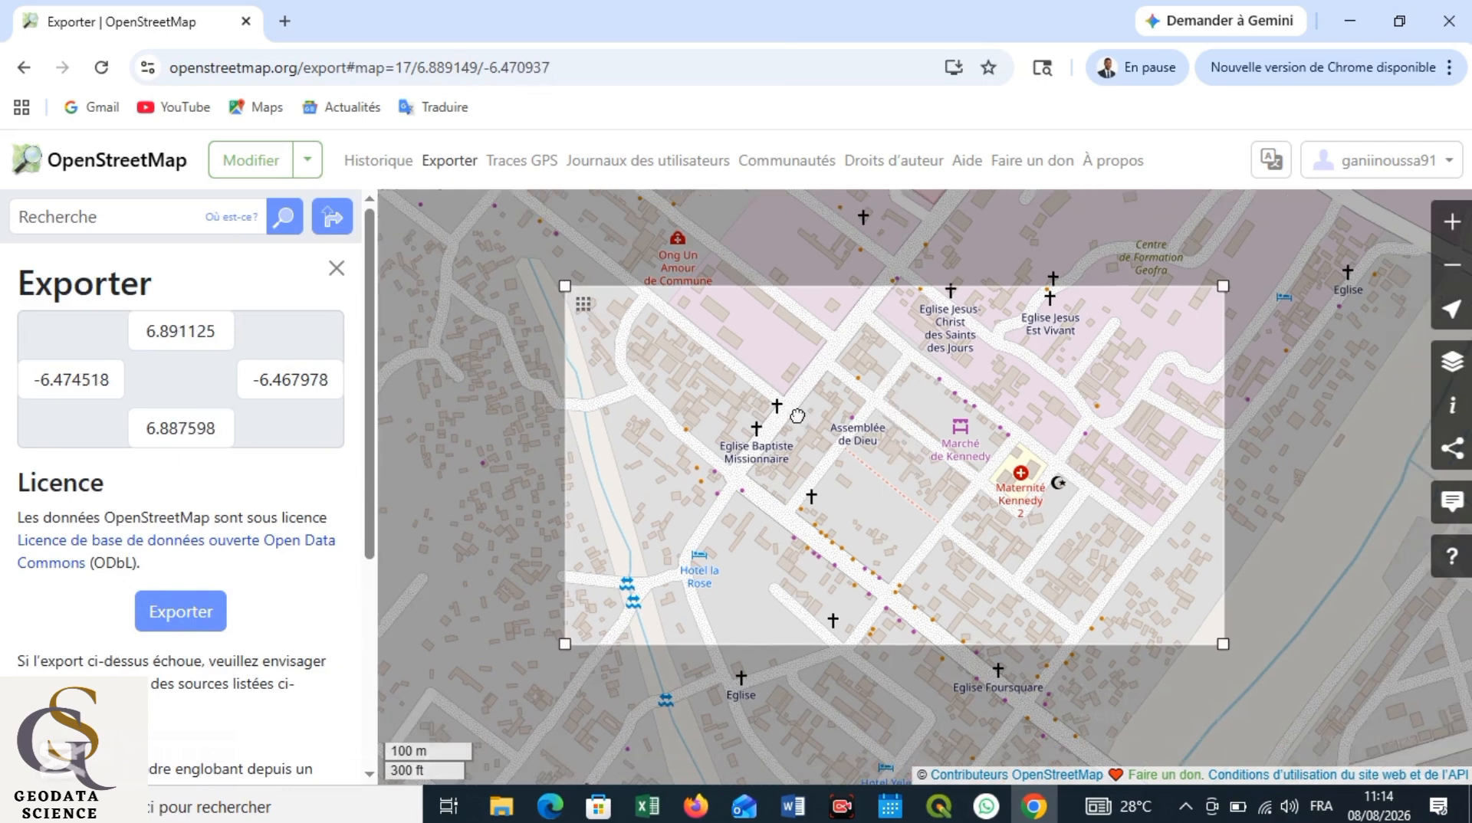
pyautogui.moveTo(798, 417)
pyautogui.mouseDown()
pyautogui.moveTo(795, 451)
pyautogui.moveTo(795, 435)
pyautogui.mouseUp()
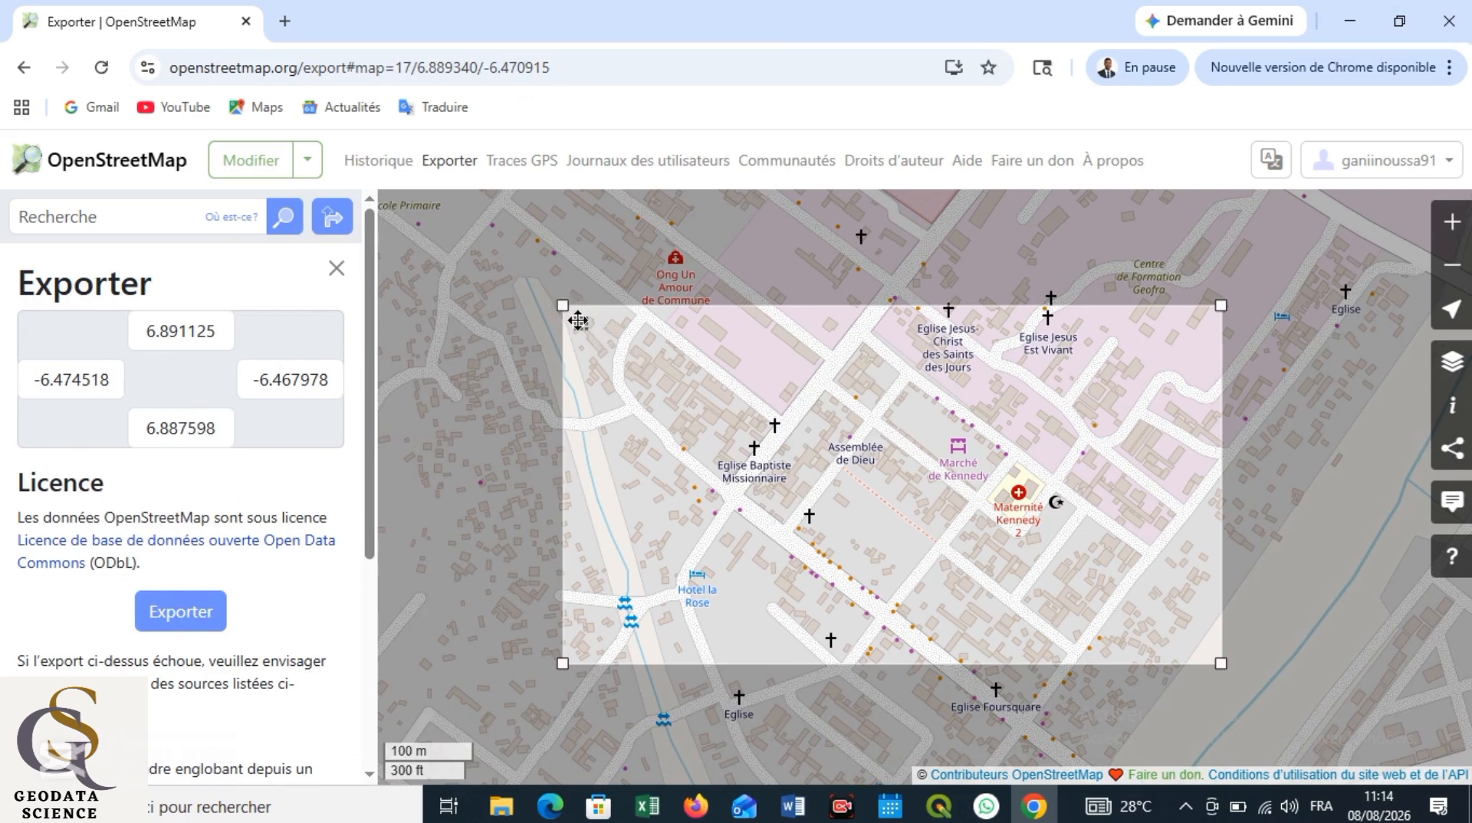
pyautogui.moveTo(581, 323)
pyautogui.mouseDown()
pyautogui.moveTo(604, 374)
pyautogui.moveTo(659, 345)
pyautogui.moveTo(566, 371)
pyautogui.moveTo(562, 348)
pyautogui.moveTo(657, 342)
pyautogui.moveTo(571, 332)
pyautogui.mouseUp()
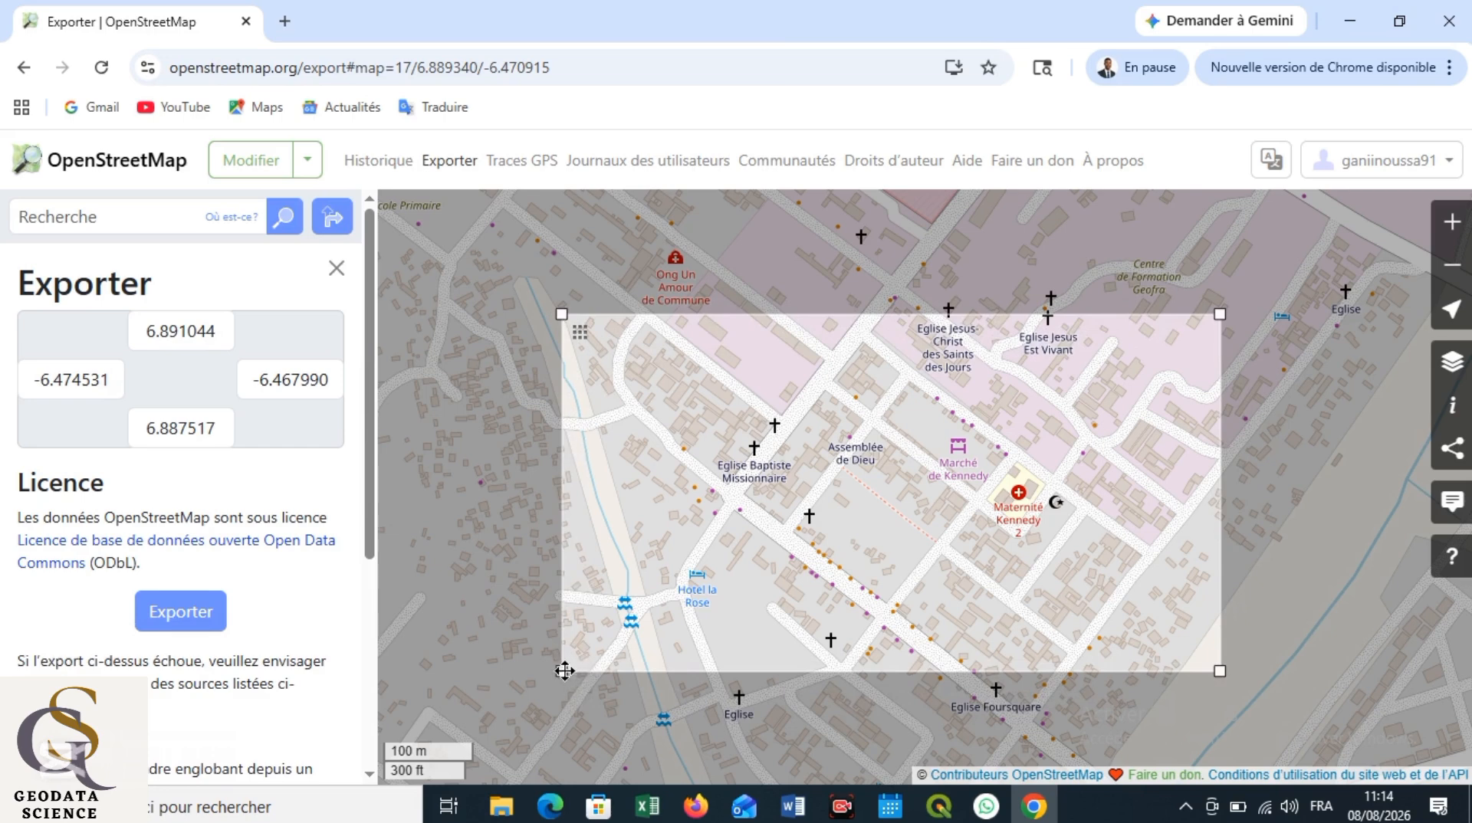
pyautogui.moveTo(561, 673); pyautogui.dragTo(646, 600)
pyautogui.moveTo(646, 607)
pyautogui.mouseDown()
pyautogui.moveTo(632, 646)
pyautogui.moveTo(665, 598)
pyautogui.moveTo(636, 594)
pyautogui.mouseUp()
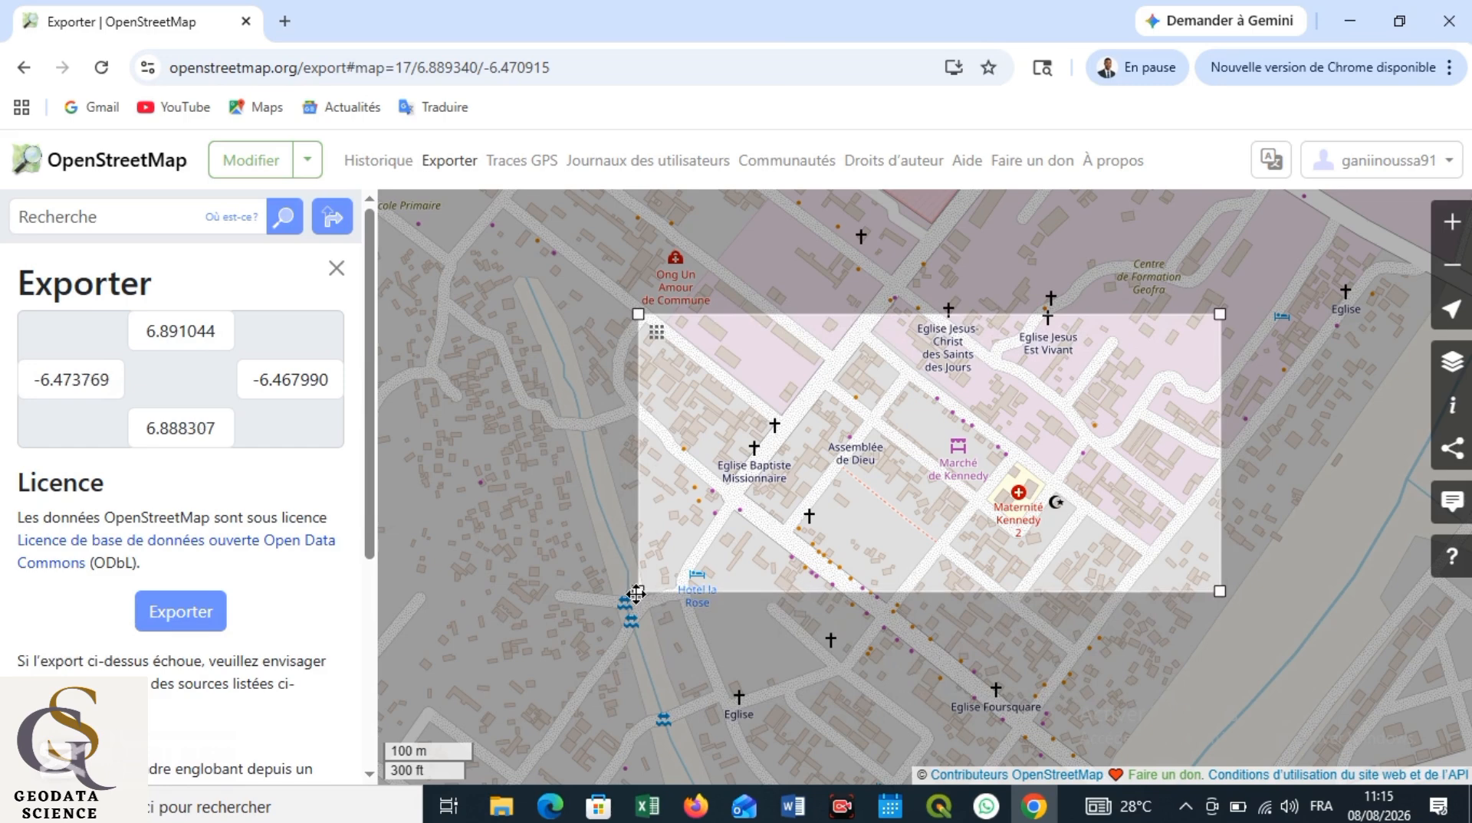
pyautogui.click(198, 613)
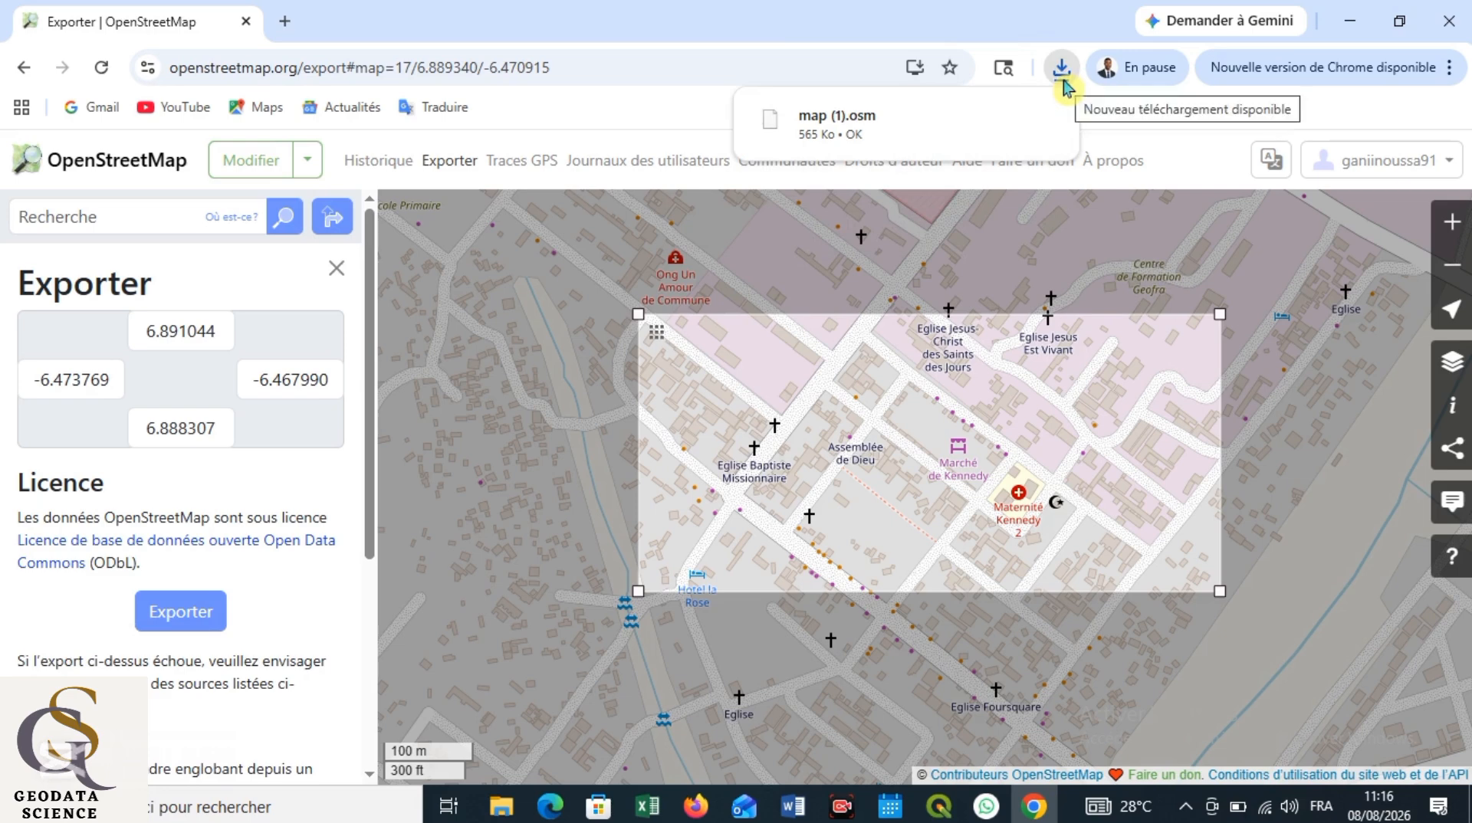
pyautogui.moveTo(946, 136)
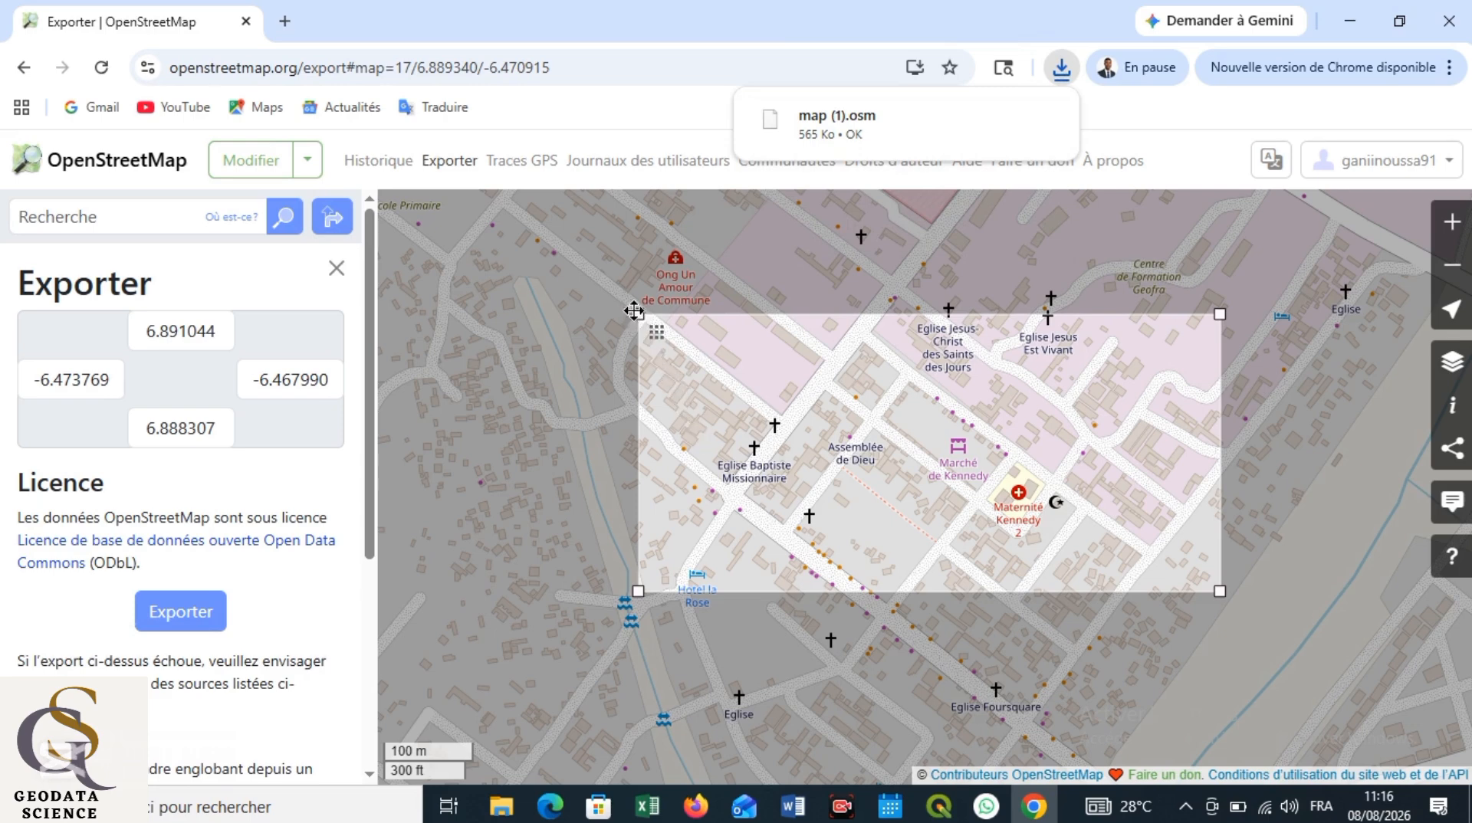
# Move the export box south around Hotel Yele, covering latitude 6.885037 to 6.888520 and longitude -6.474541 to -6.467990, and export its data
pyautogui.moveTo(640, 315); pyautogui.dragTo(621, 783)
pyautogui.moveTo(509, 627); pyautogui.dragTo(515, 369)
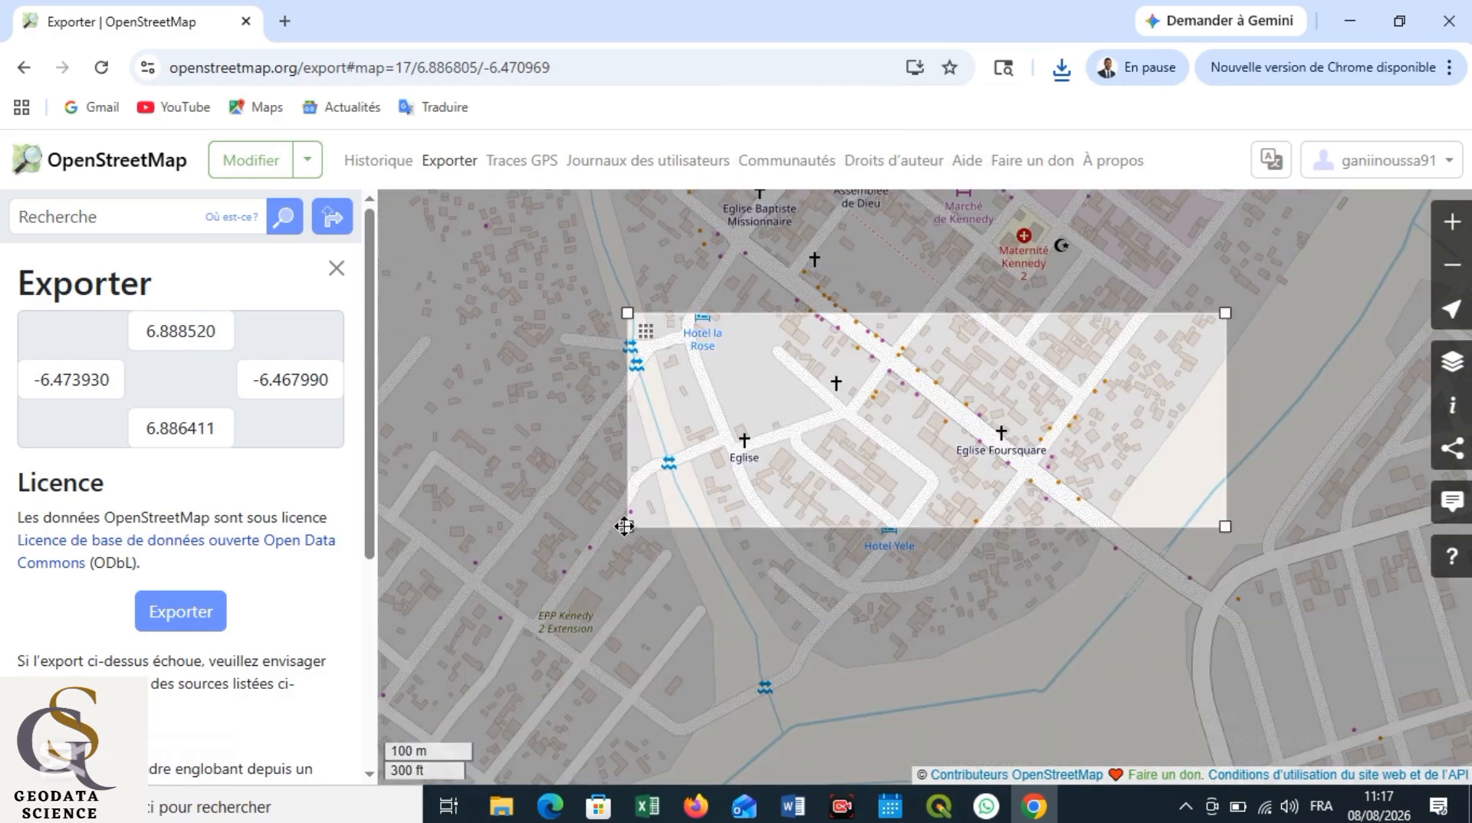
pyautogui.moveTo(631, 529); pyautogui.dragTo(570, 669)
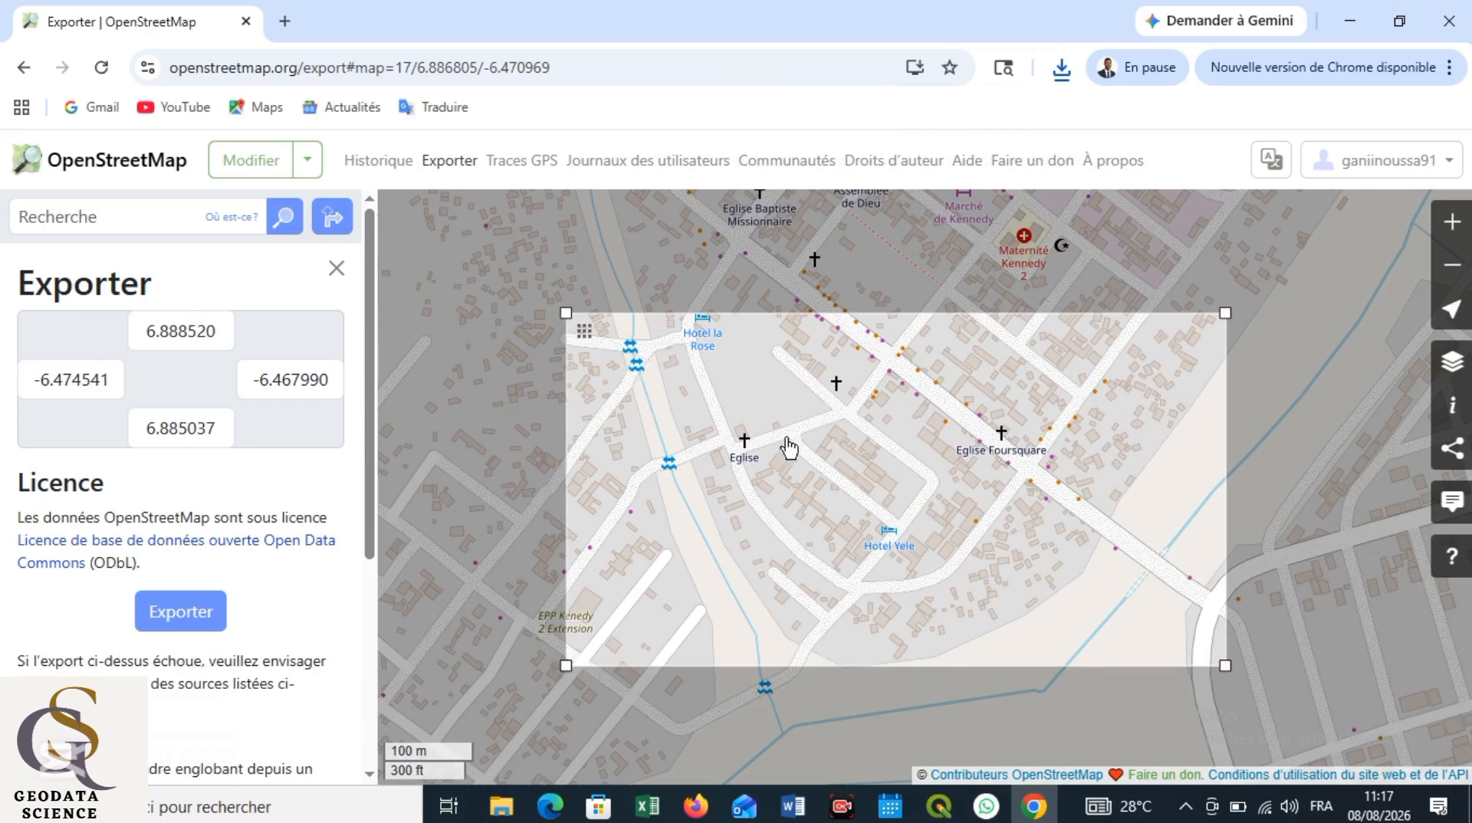
pyautogui.click(197, 615)
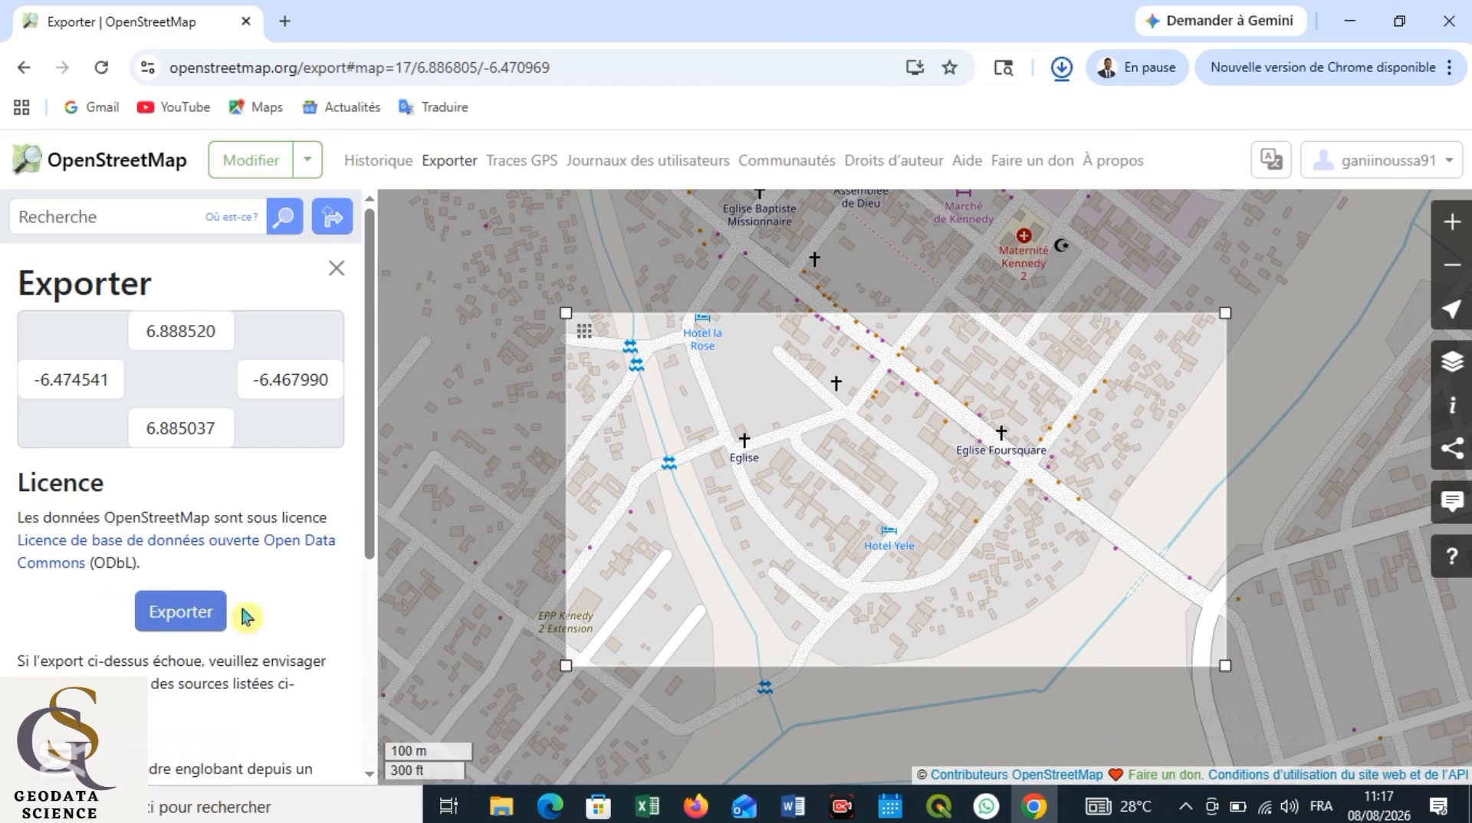
# Check the recent downloads for the exported OSM files, minimize the browser, and open the Téléchargements folder in File Explorer
pyautogui.click(1062, 69)
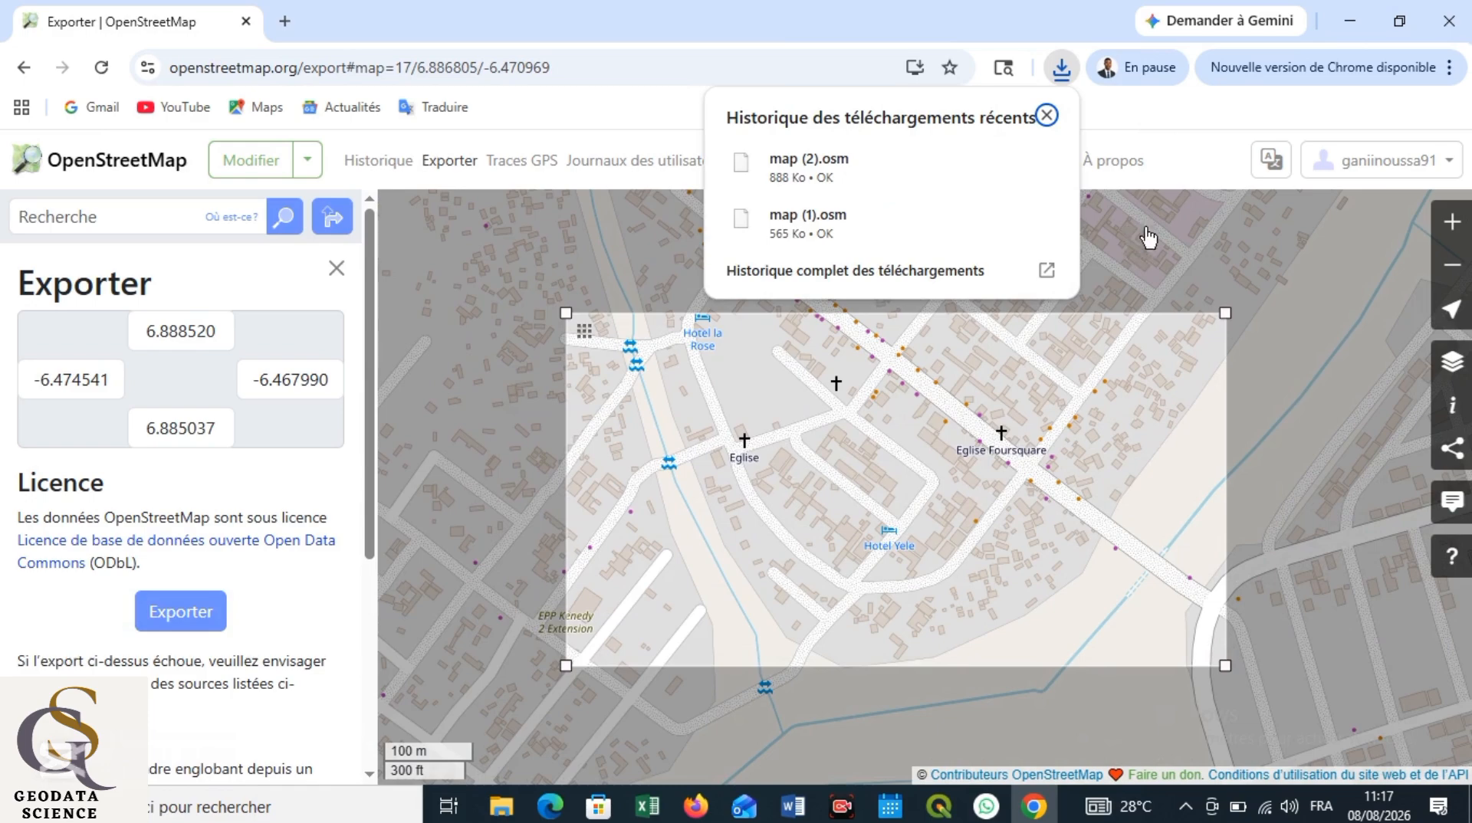
pyautogui.click(1360, 29)
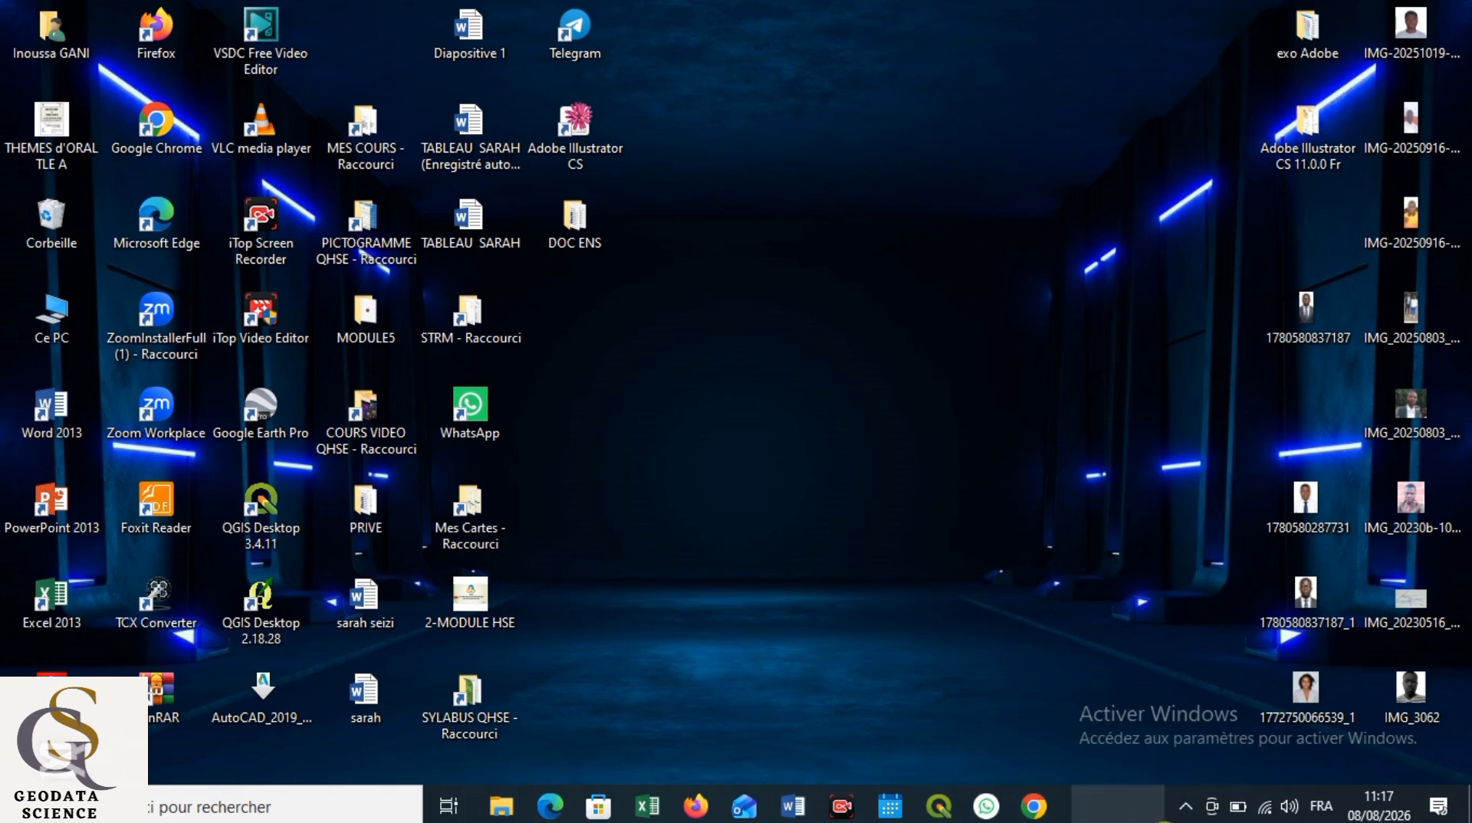
pyautogui.moveTo(895, 817)
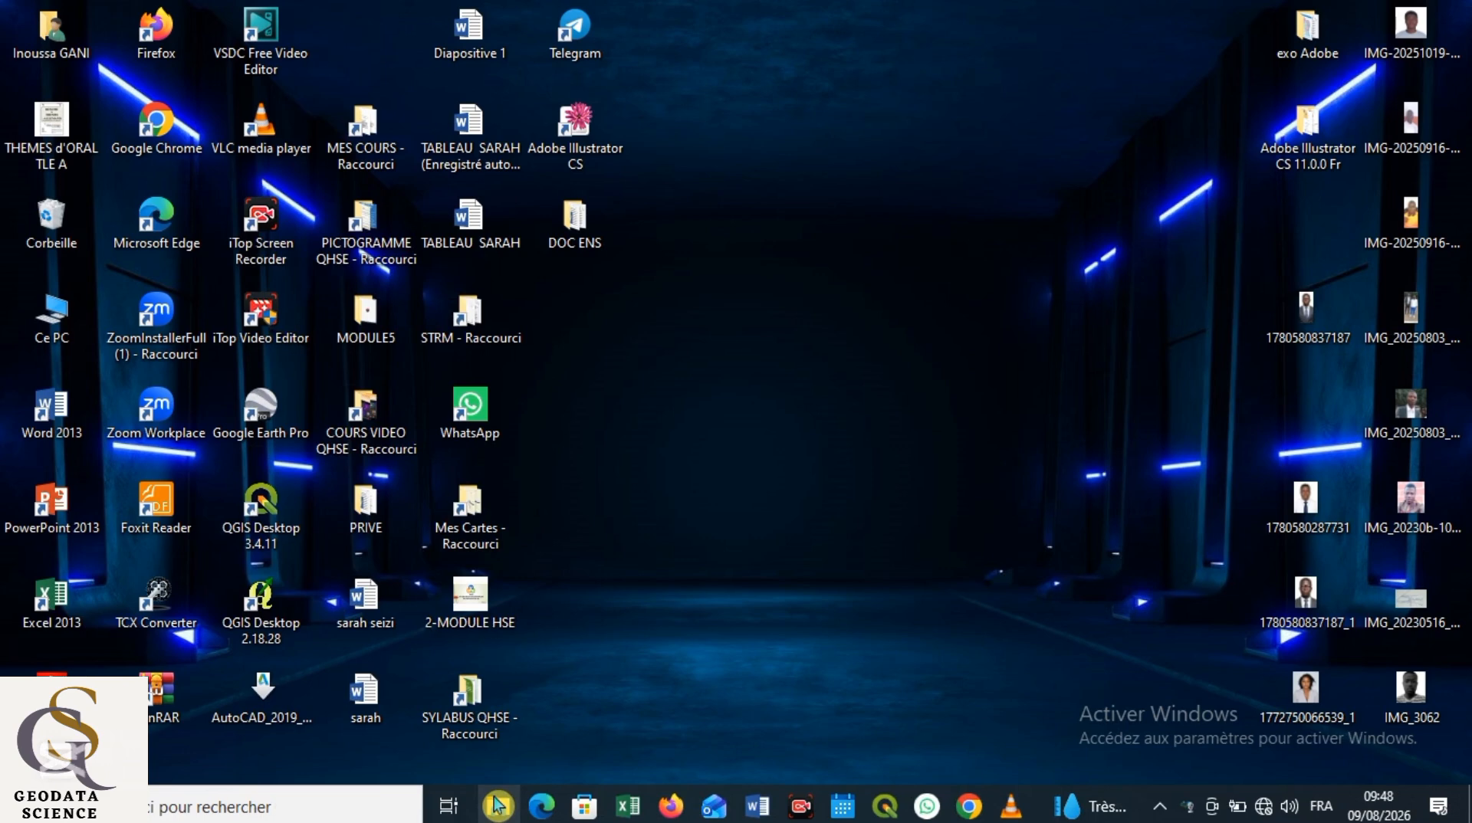
pyautogui.click(498, 805)
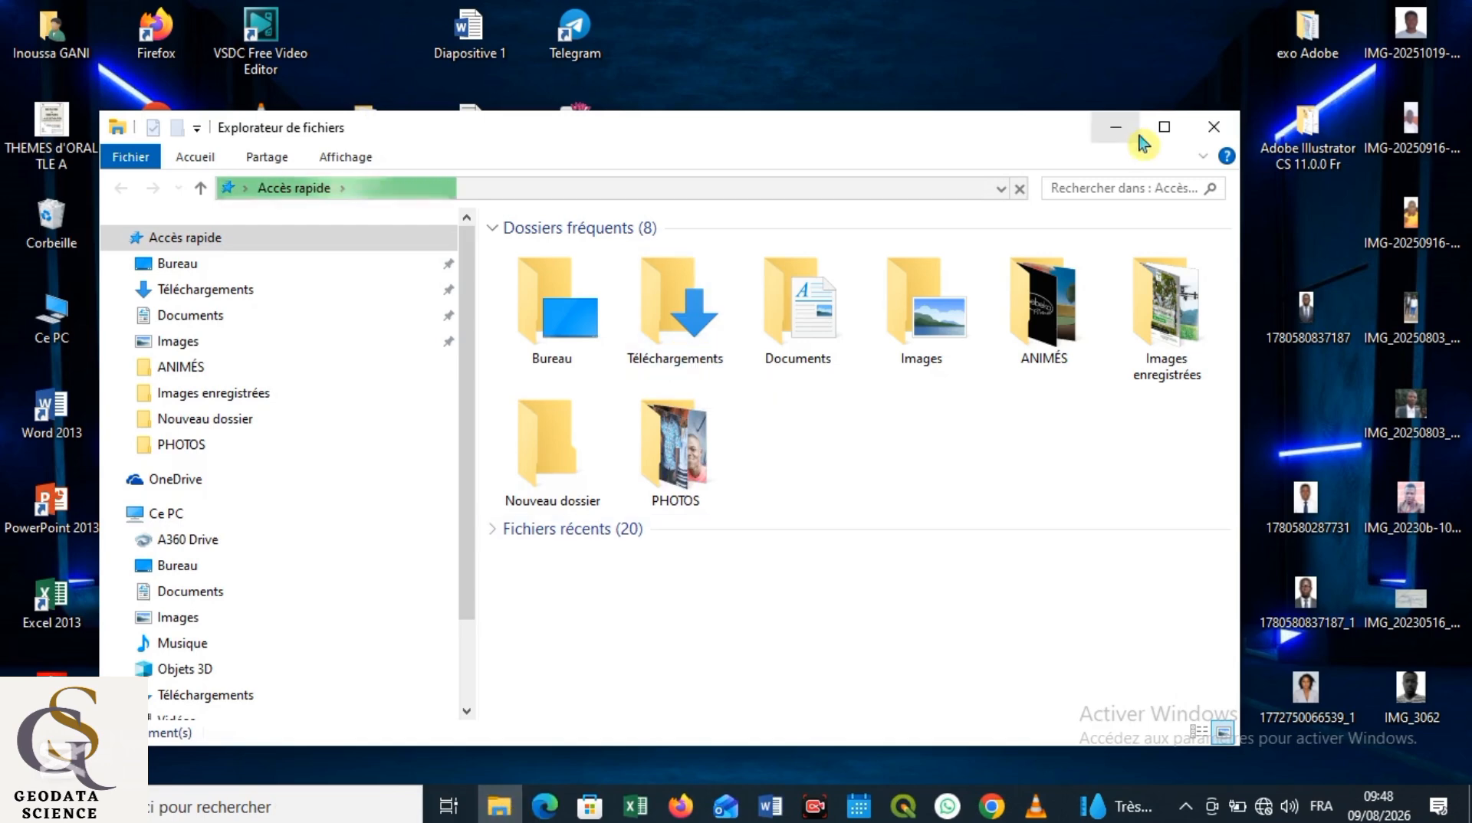
pyautogui.doubleClick(688, 338)
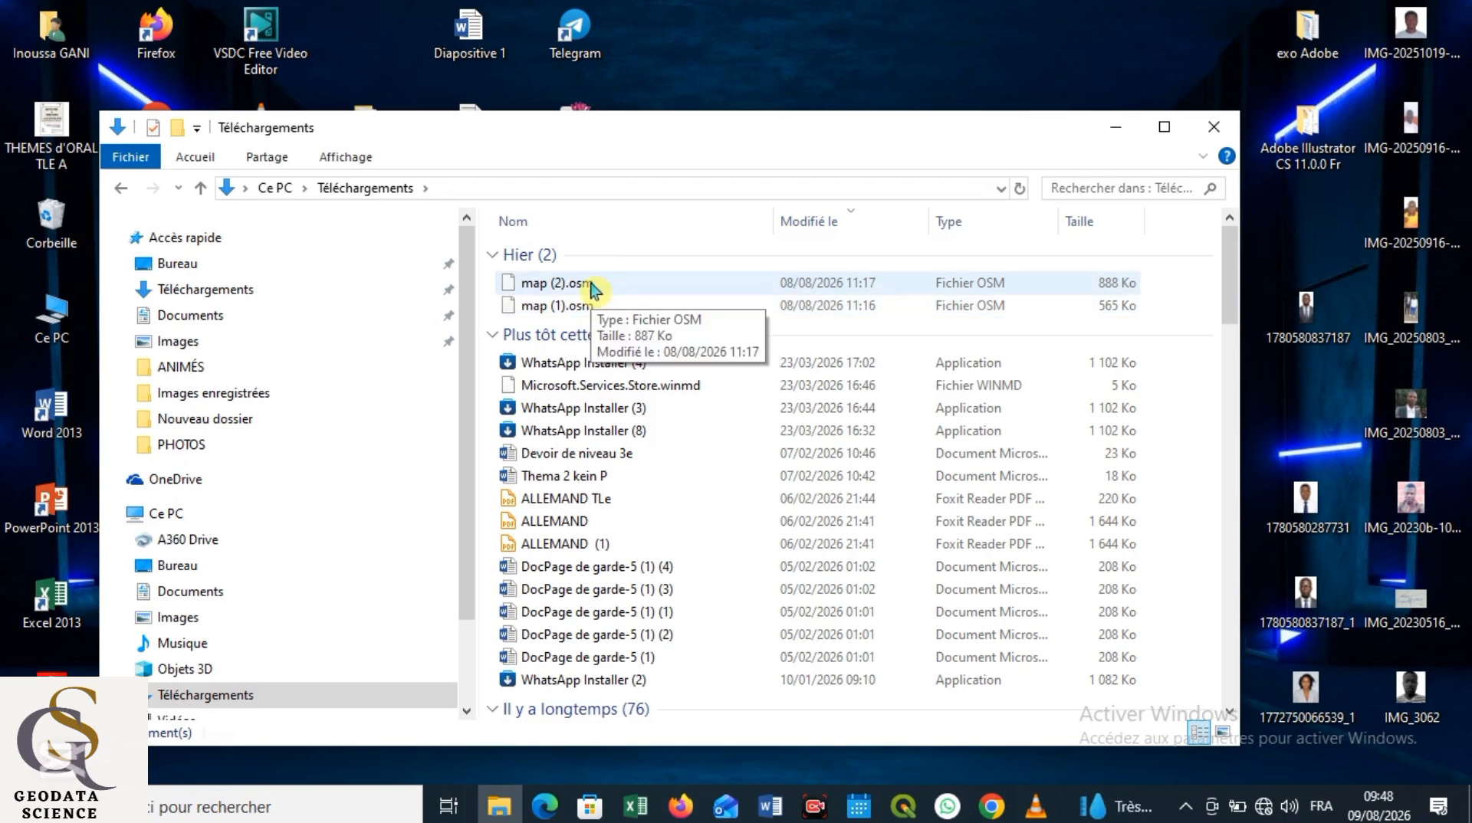
# Load map (2).osm and map (1).osm together from the Téléchargements folder into the QGIS project, adding all sublayers of both files
pyautogui.click(590, 290)
pyautogui.keyDown('ctrl'); pyautogui.click(592, 307); pyautogui.keyUp('ctrl')
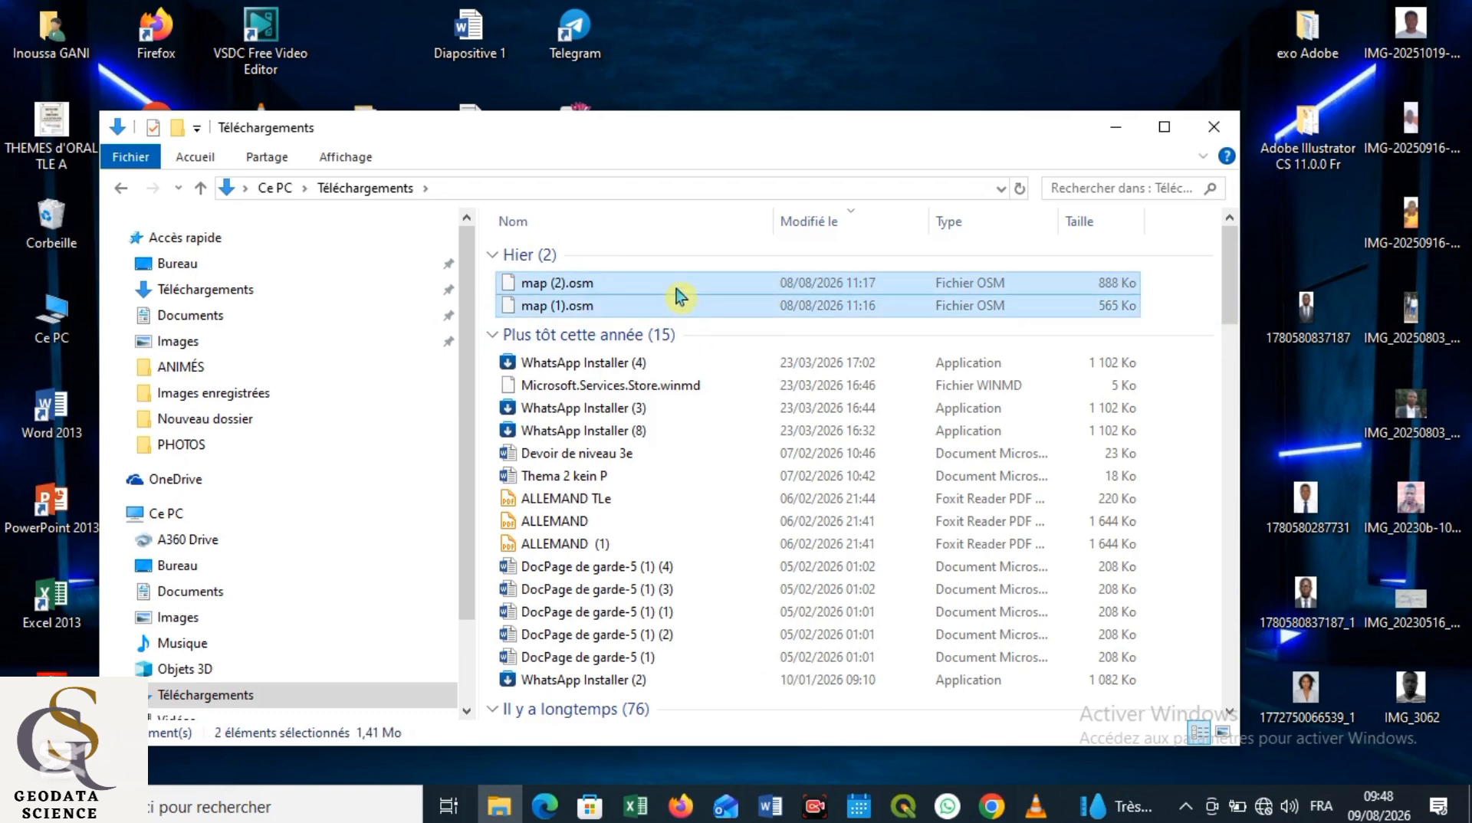
pyautogui.moveTo(678, 298); pyautogui.dragTo(782, 500)
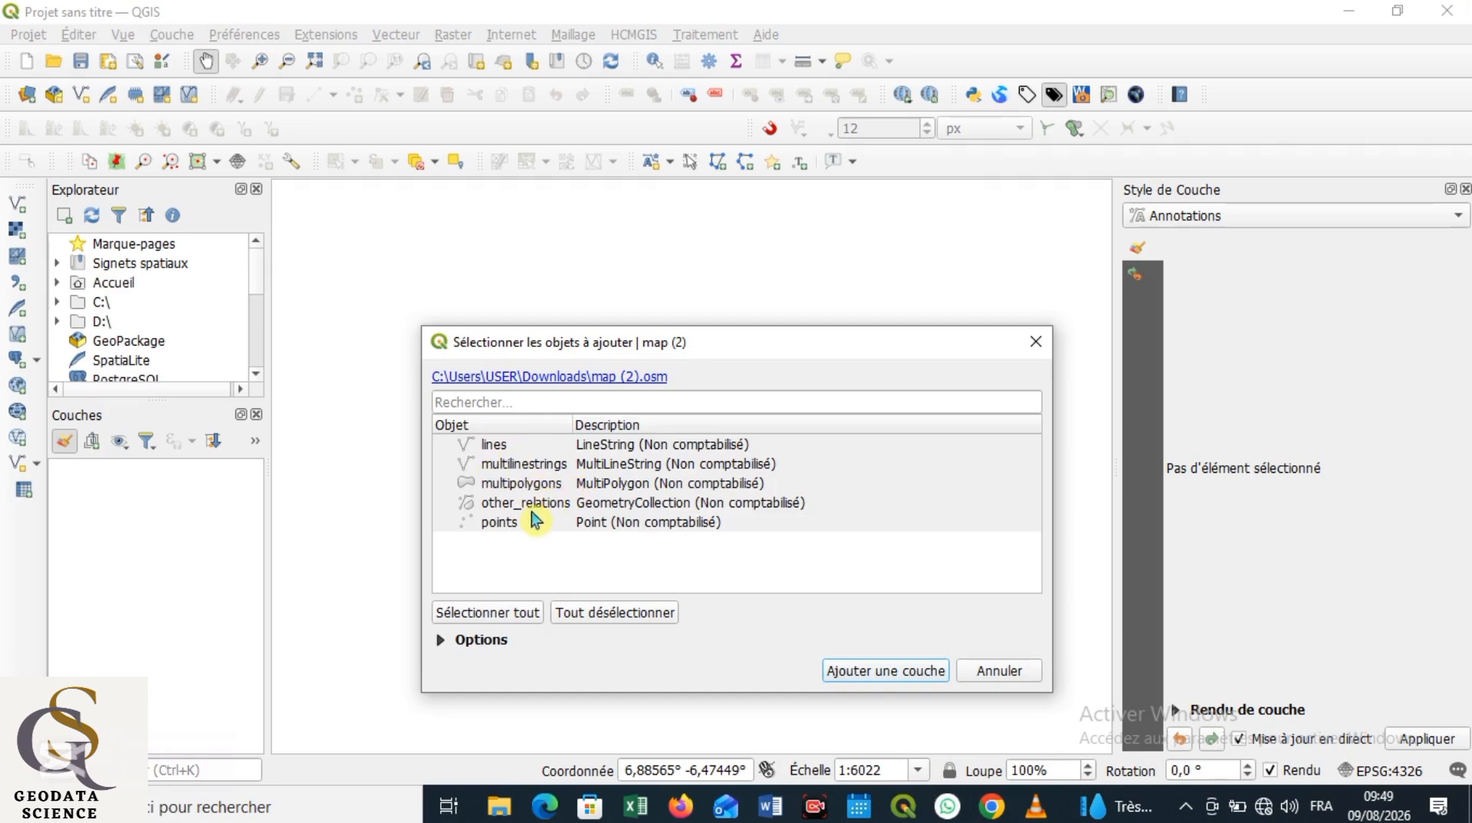
pyautogui.click(871, 673)
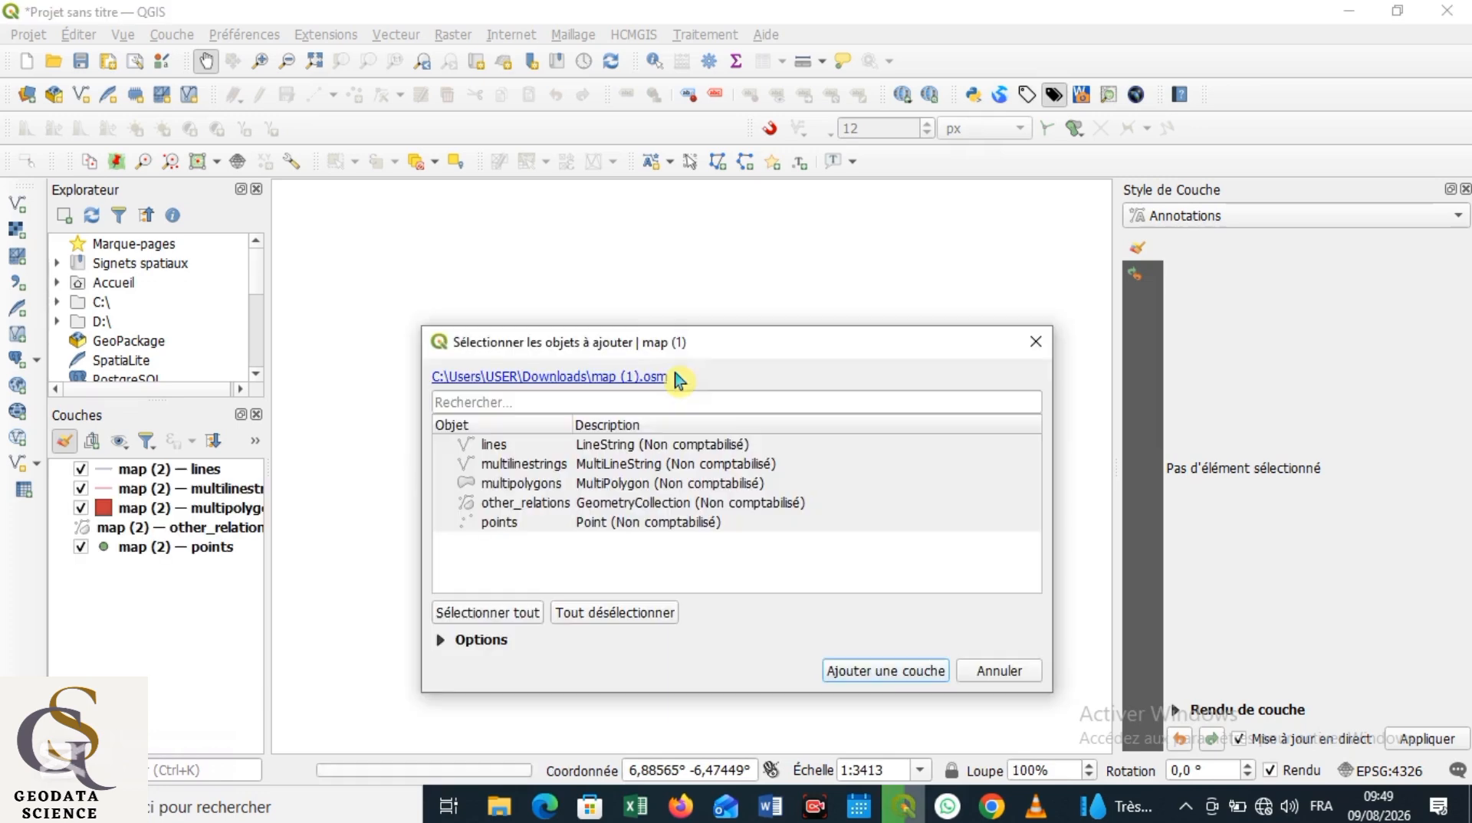
pyautogui.click(872, 673)
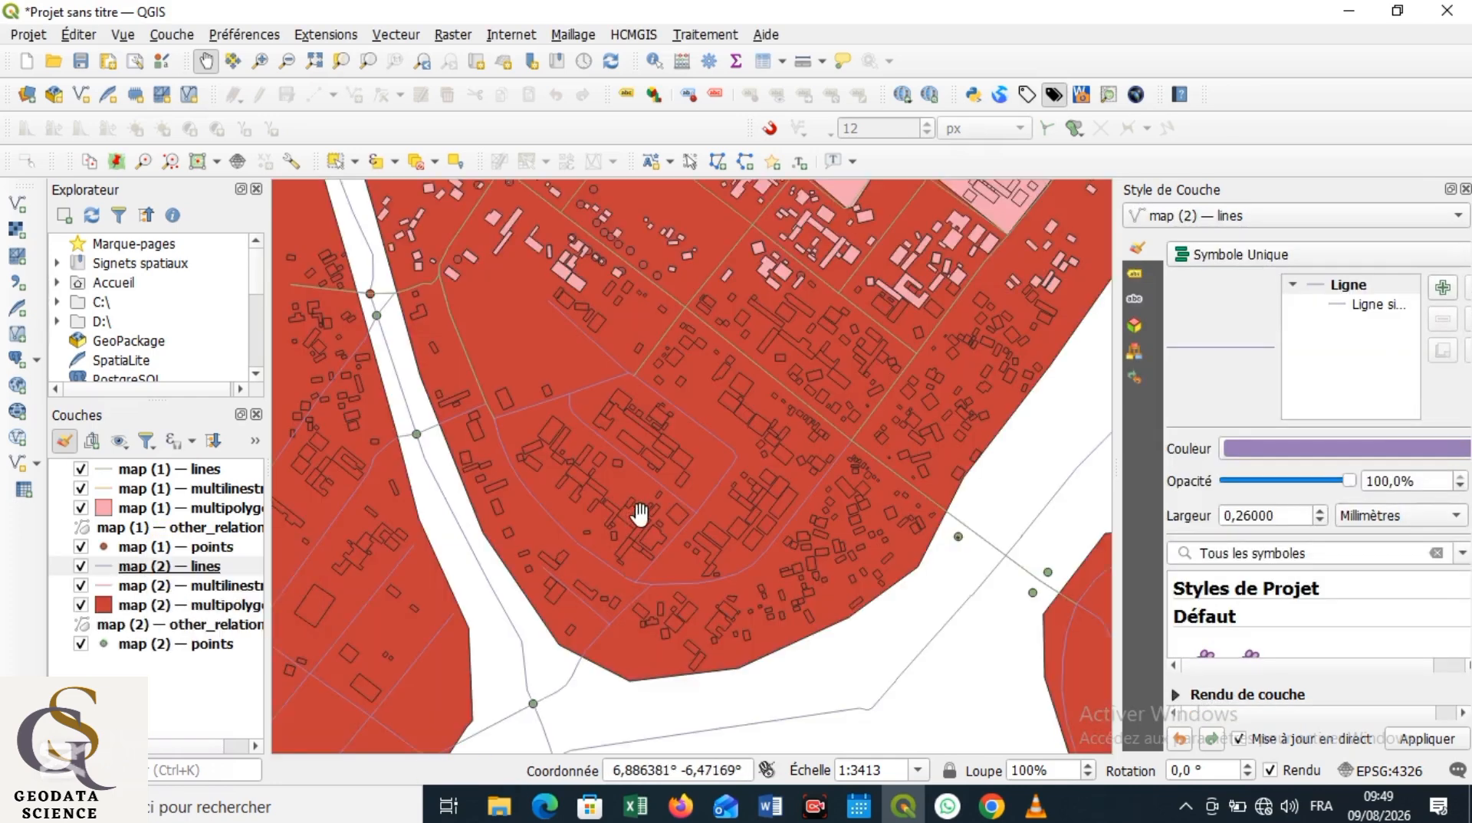
# Move the map (1) multipolygons and other_relations layers down the layer order, directly below map (2) other_relations
pyautogui.moveTo(641, 512); pyautogui.dragTo(680, 549)
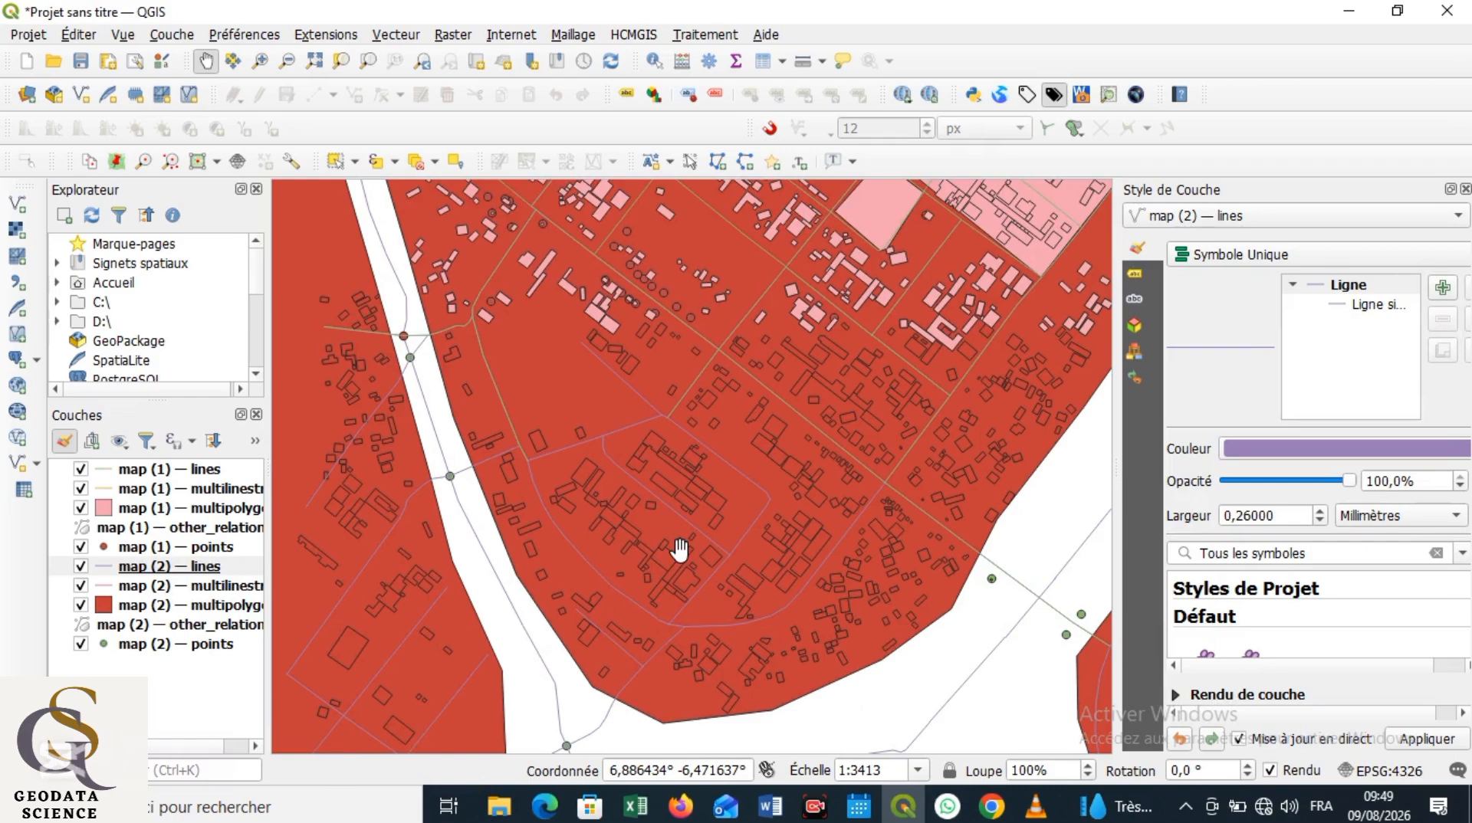
pyautogui.scroll(-1, 680, 549)
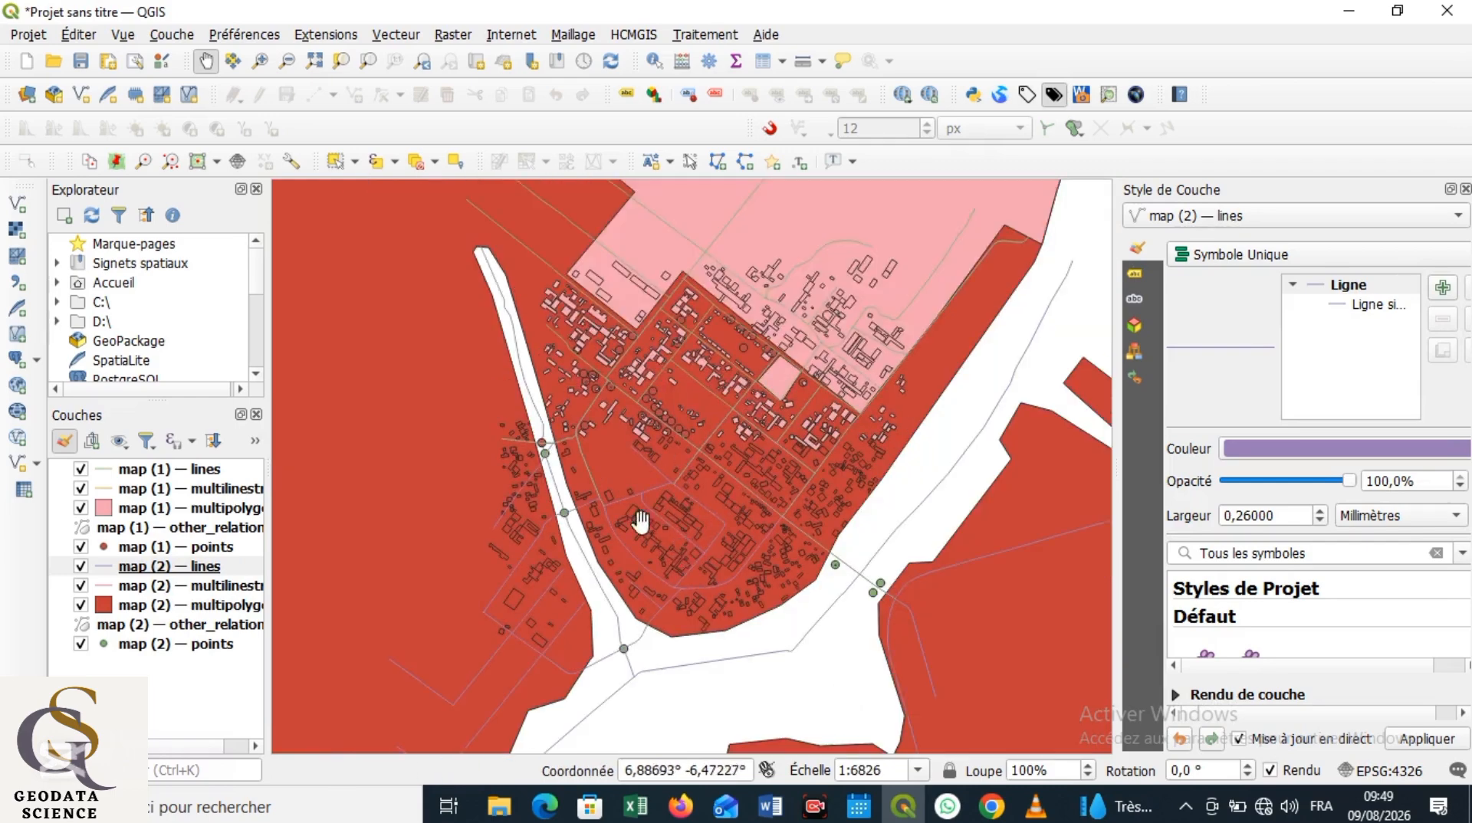
pyautogui.moveTo(610, 480); pyautogui.dragTo(696, 603)
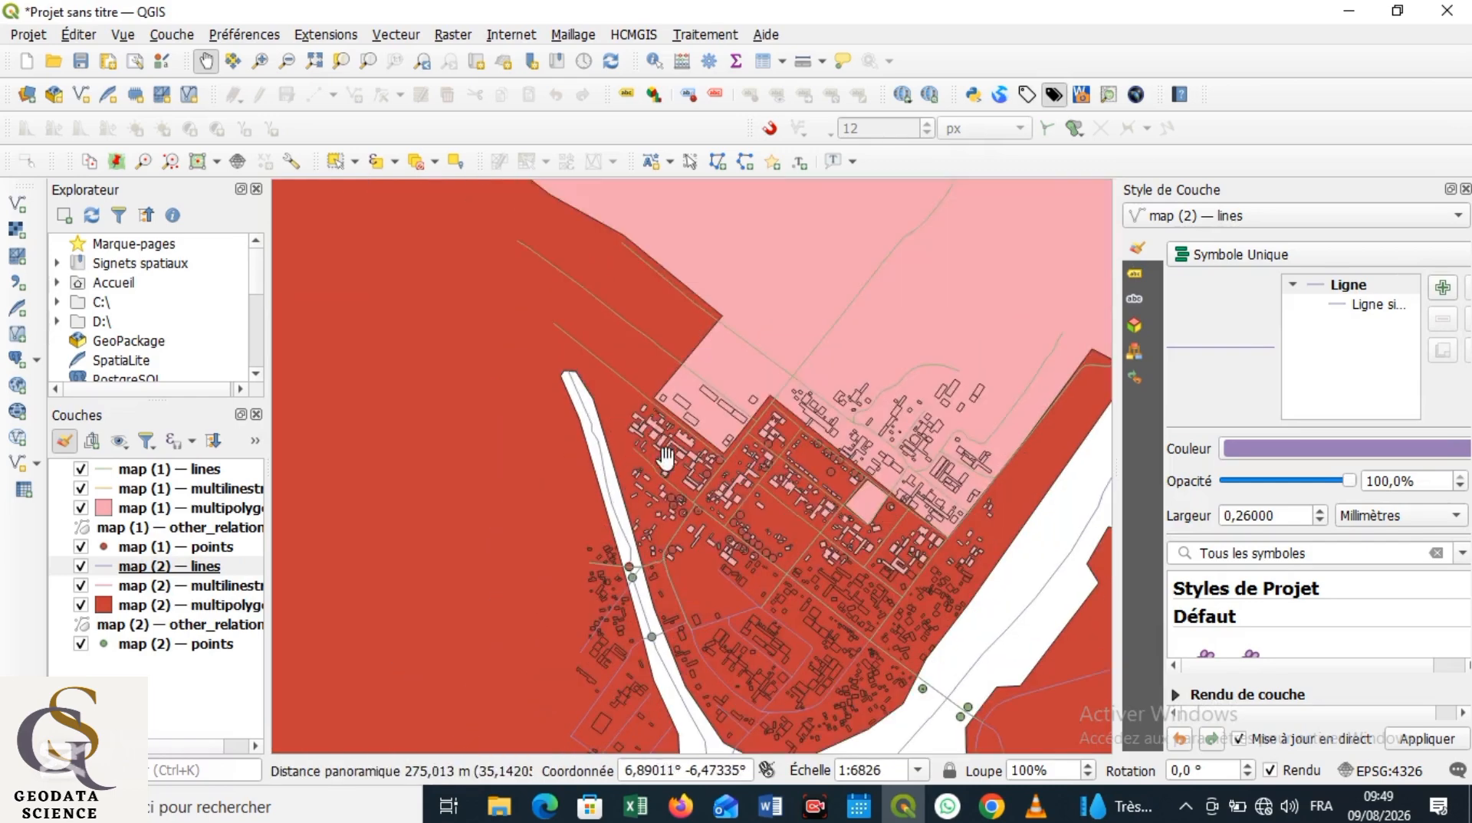
pyautogui.scroll(1, 634, 403)
pyautogui.moveTo(608, 460); pyautogui.dragTo(579, 387)
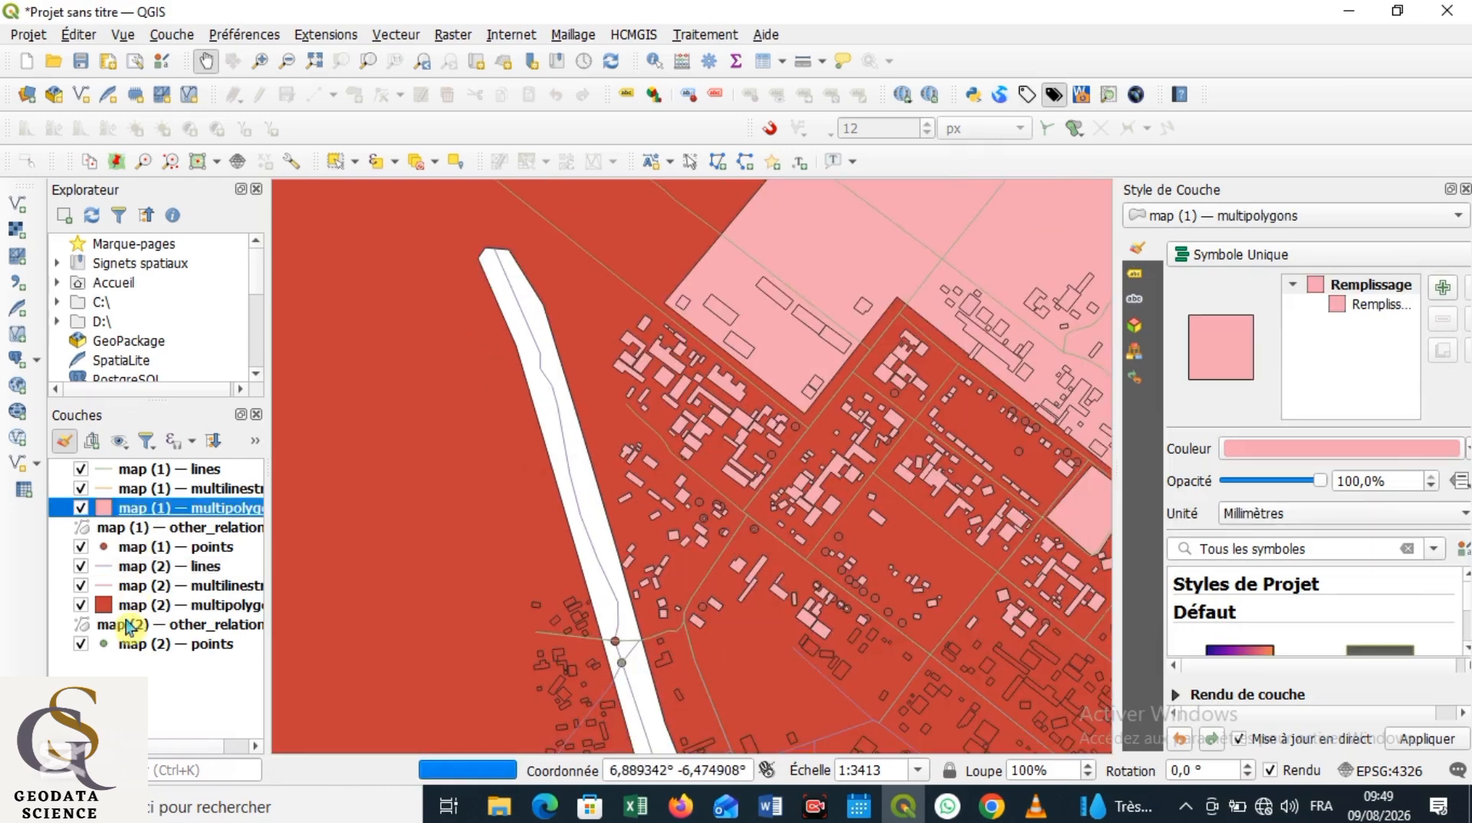
pyautogui.moveTo(126, 623); pyautogui.dragTo(130, 629)
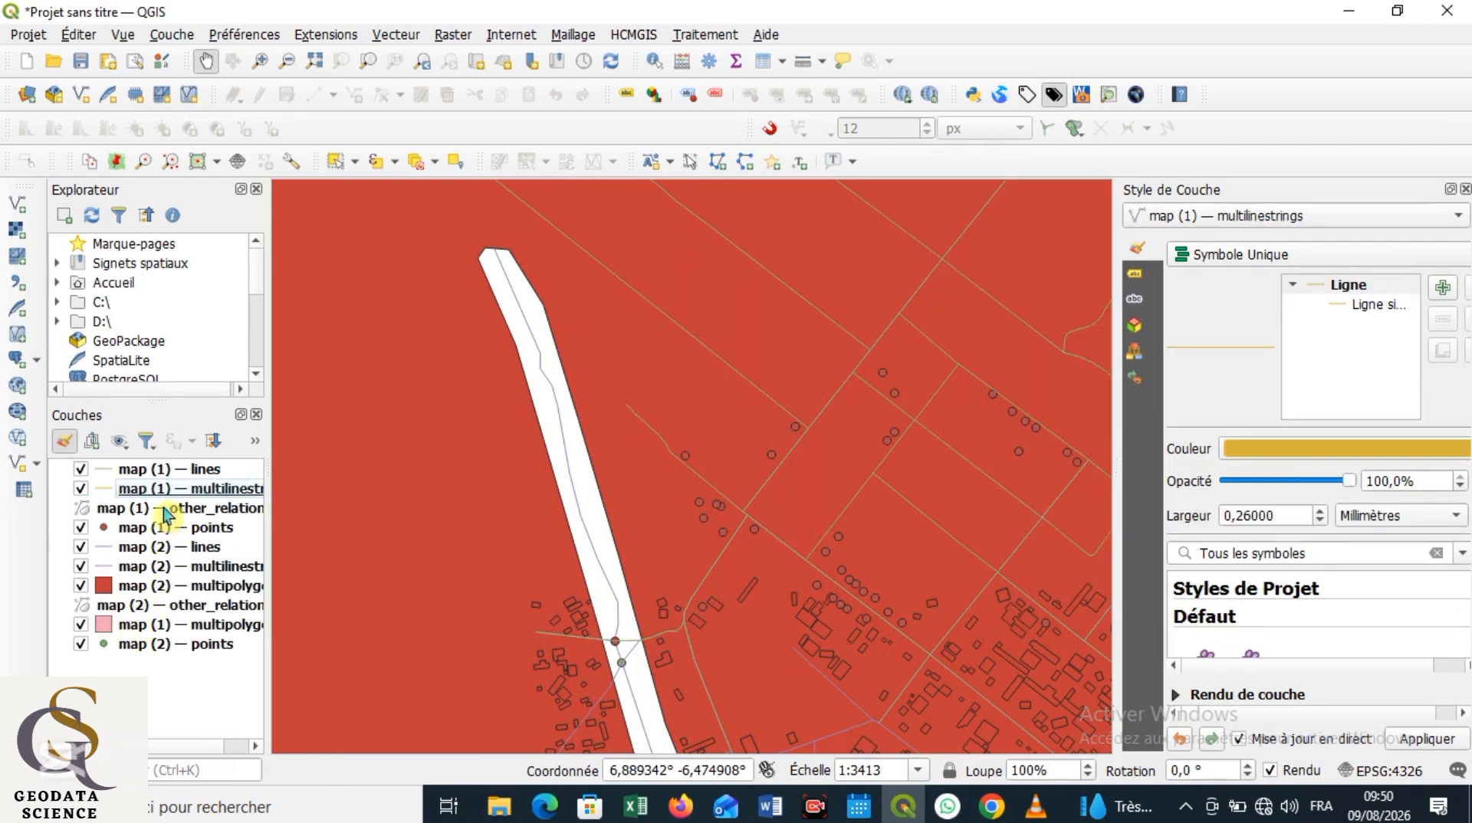
pyautogui.moveTo(164, 516); pyautogui.dragTo(162, 627)
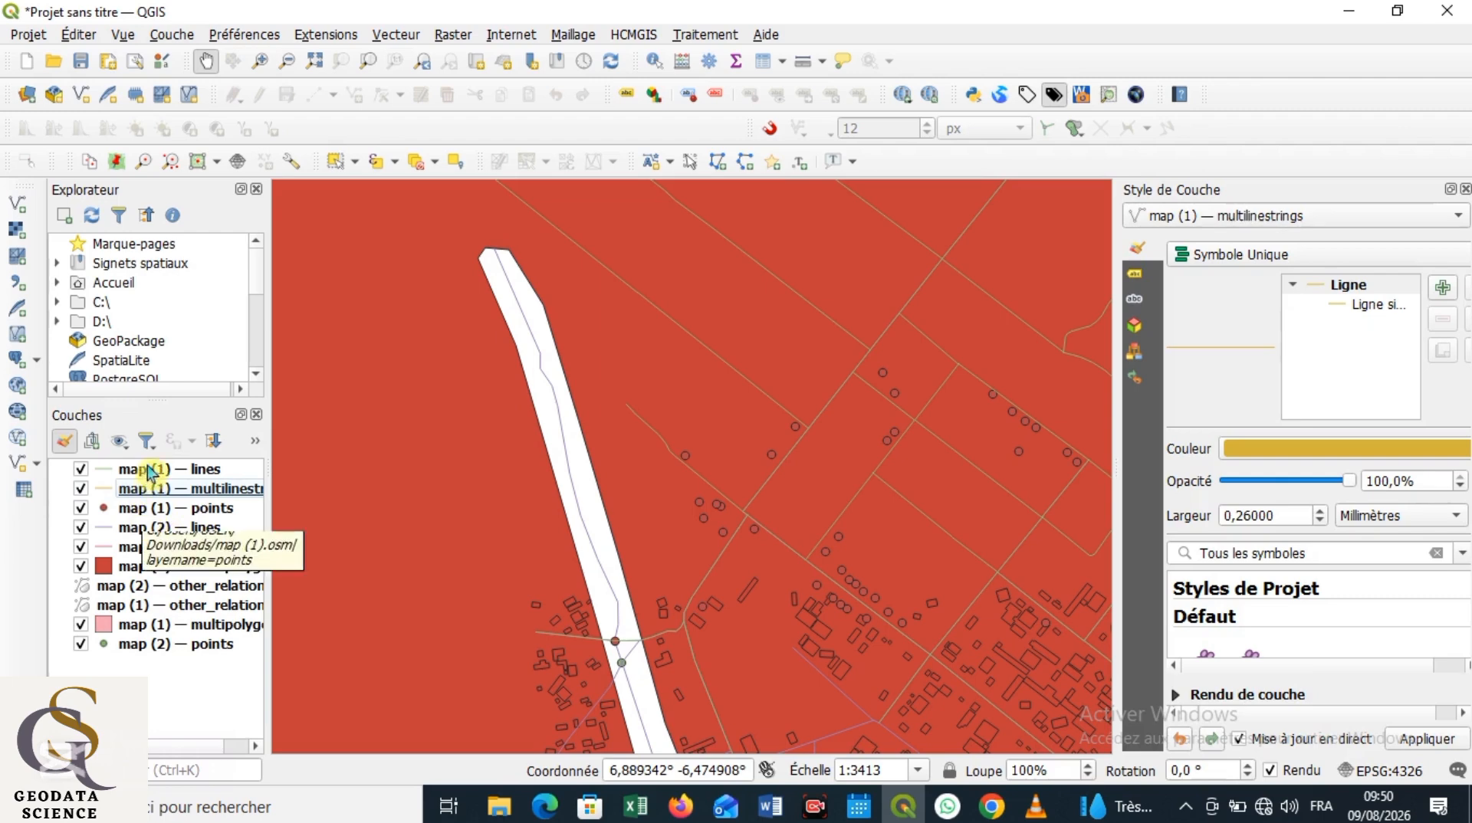
# Move the map (1) points layer to the top of the layer order and place map (2) points above it
pyautogui.moveTo(151, 507); pyautogui.dragTo(120, 473)
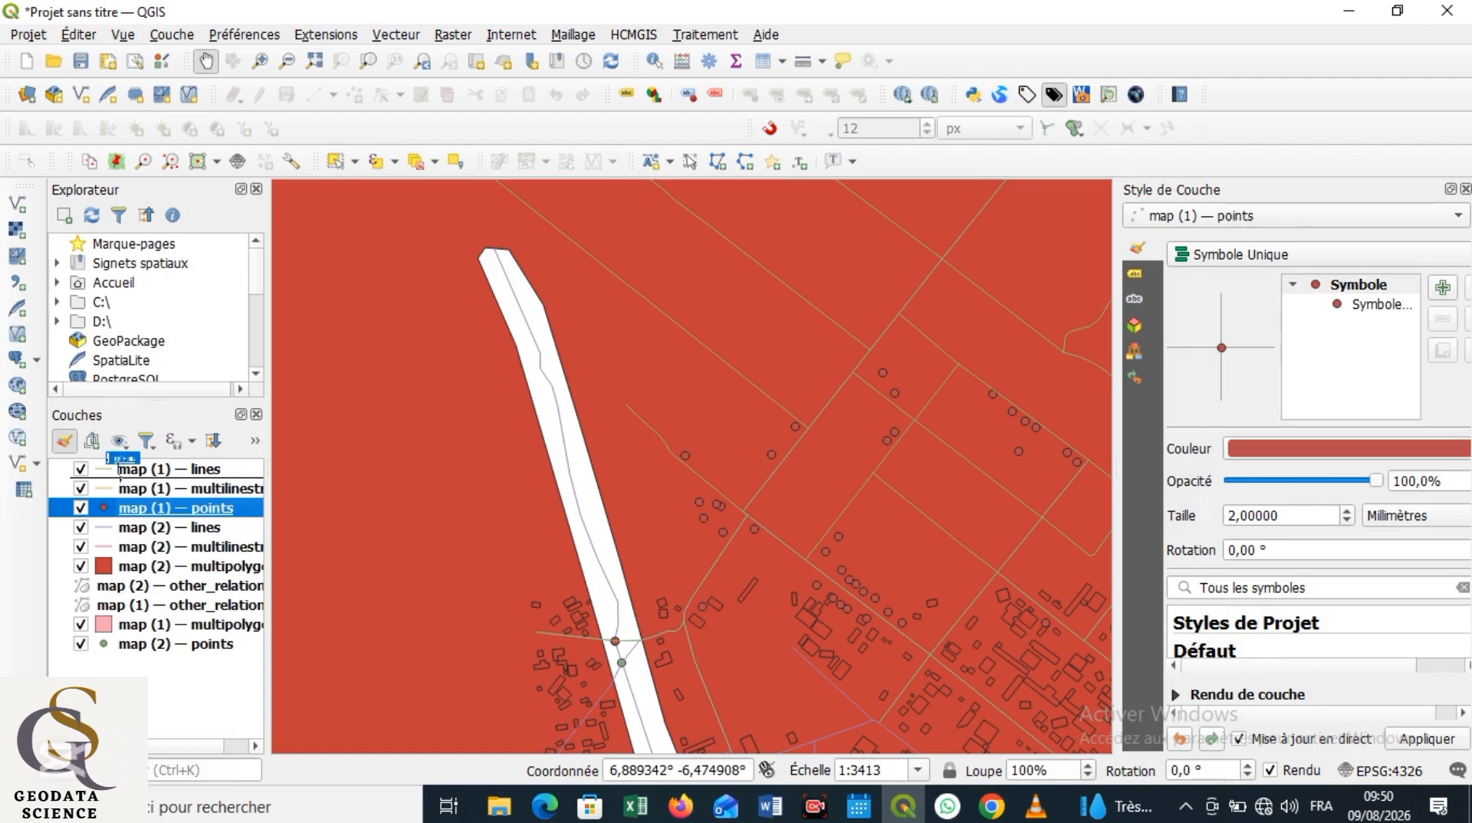
pyautogui.moveTo(121, 473); pyautogui.dragTo(121, 474)
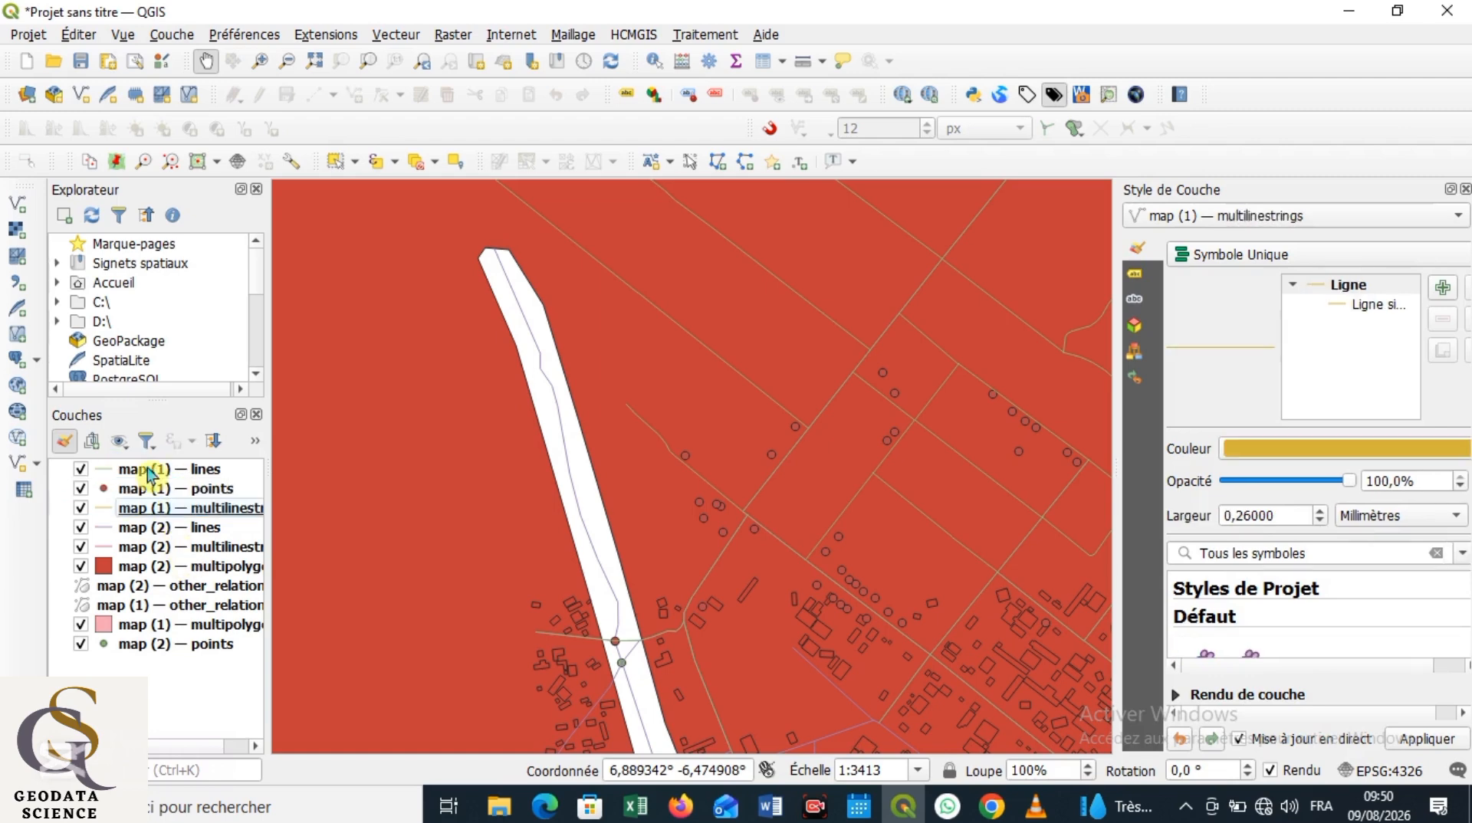
pyautogui.moveTo(150, 470); pyautogui.dragTo(74, 503)
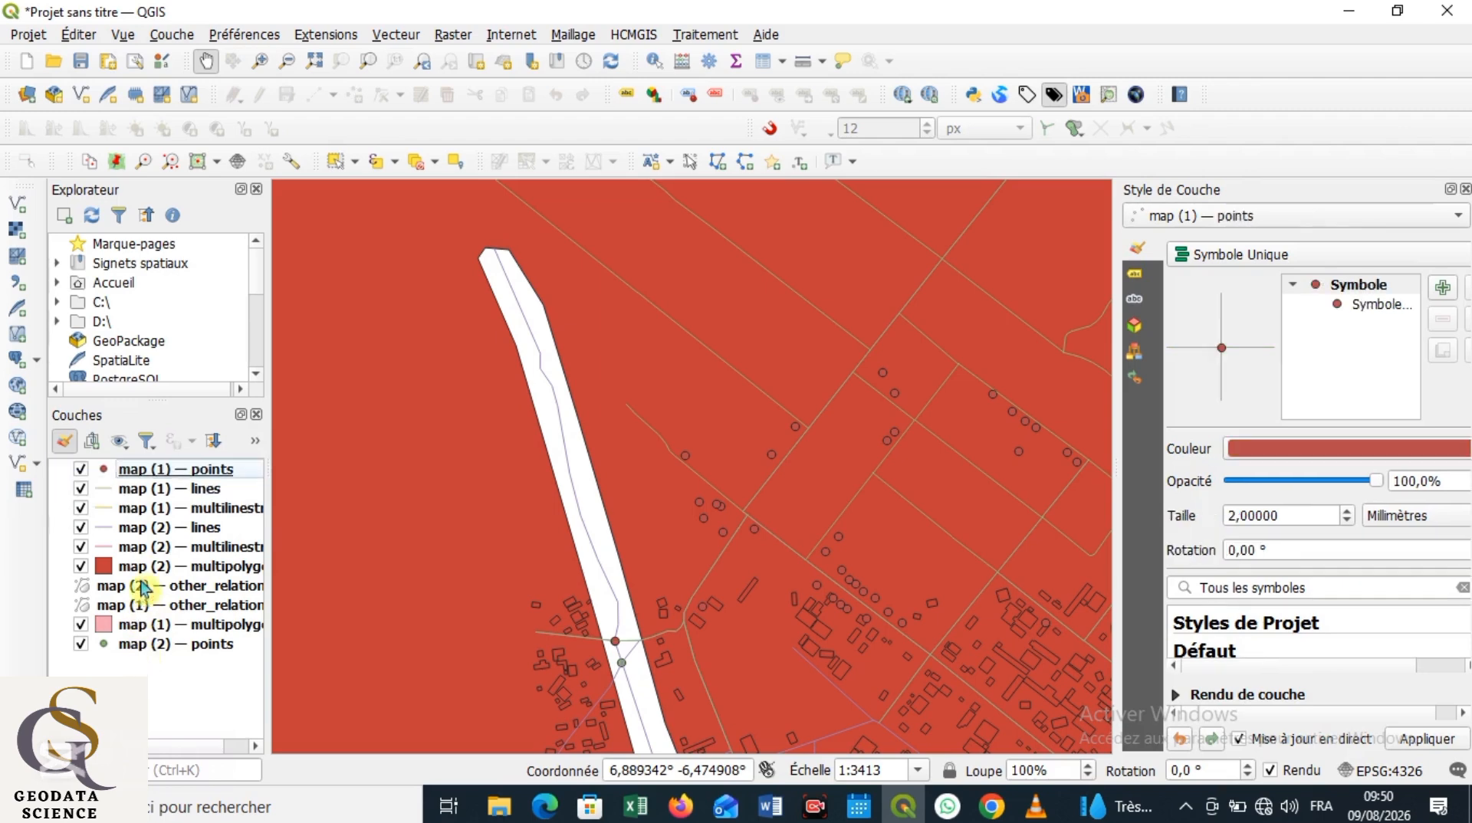
pyautogui.moveTo(141, 651); pyautogui.dragTo(80, 466)
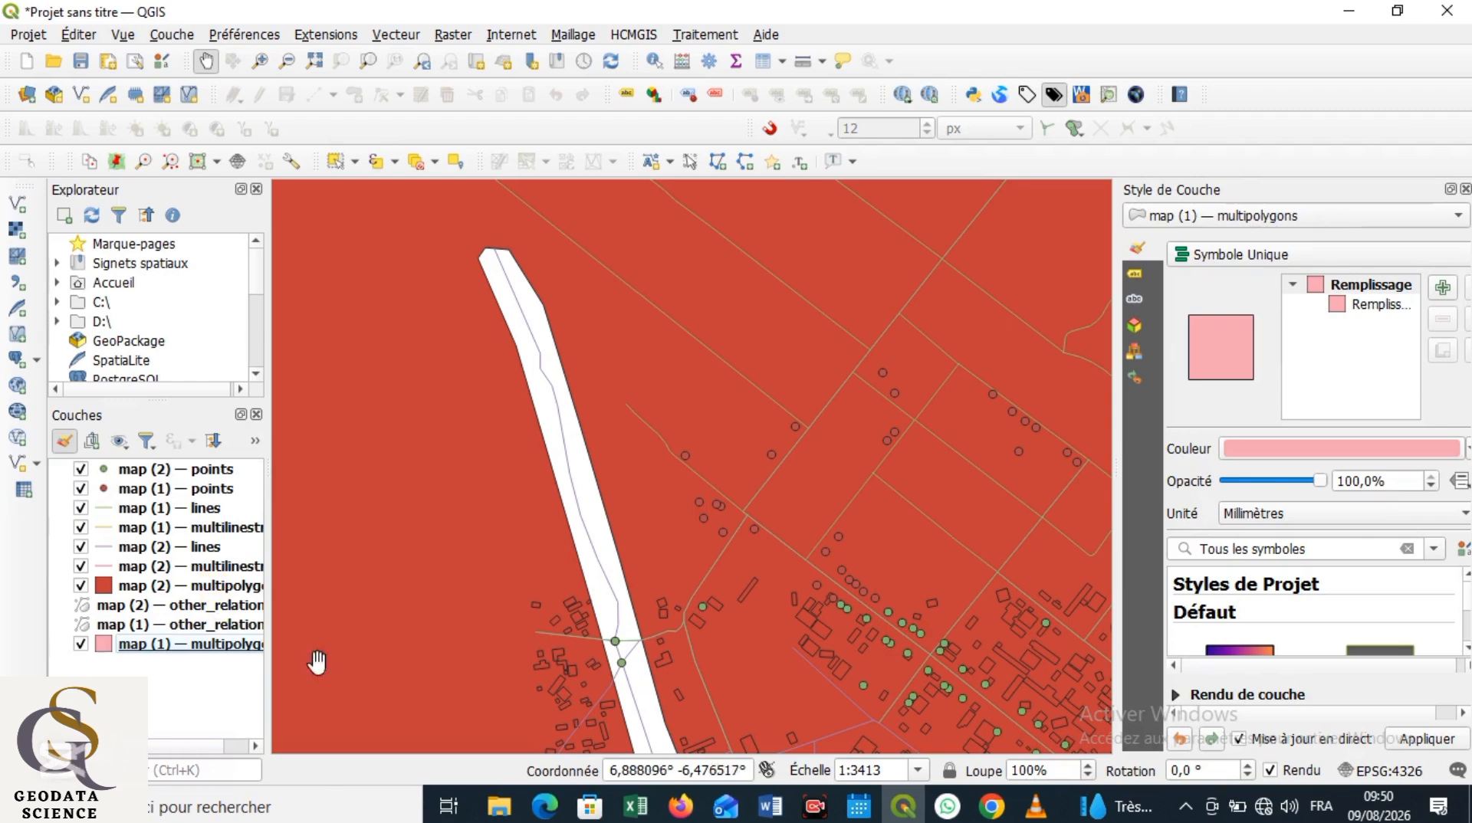
# Move the map (1) multipolygons layer directly above map (2) multipolygons, leaving both other_relations layers at the end of the layer order
pyautogui.moveTo(821, 598); pyautogui.dragTo(719, 503)
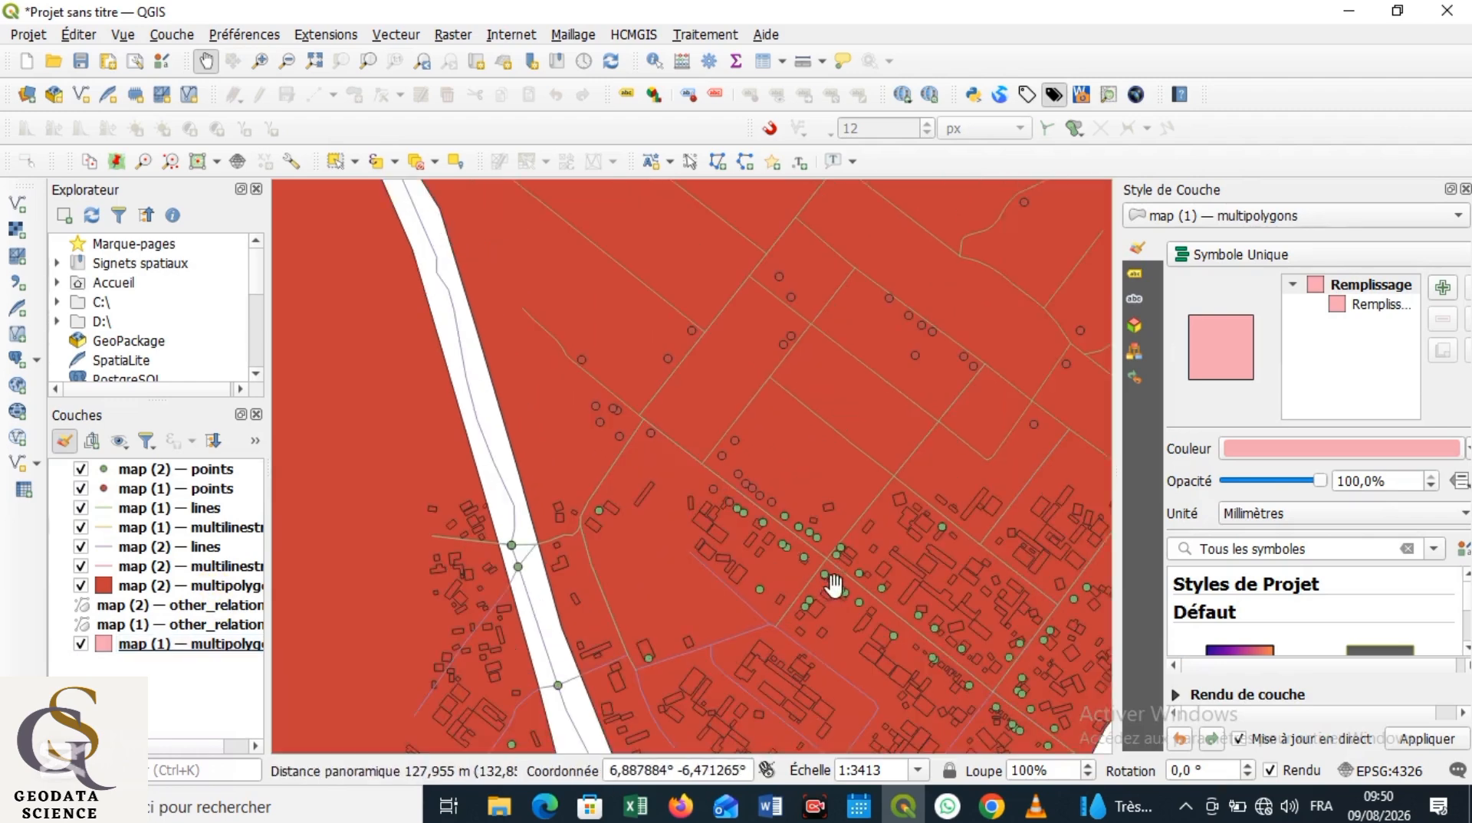
pyautogui.moveTo(836, 608); pyautogui.dragTo(838, 498)
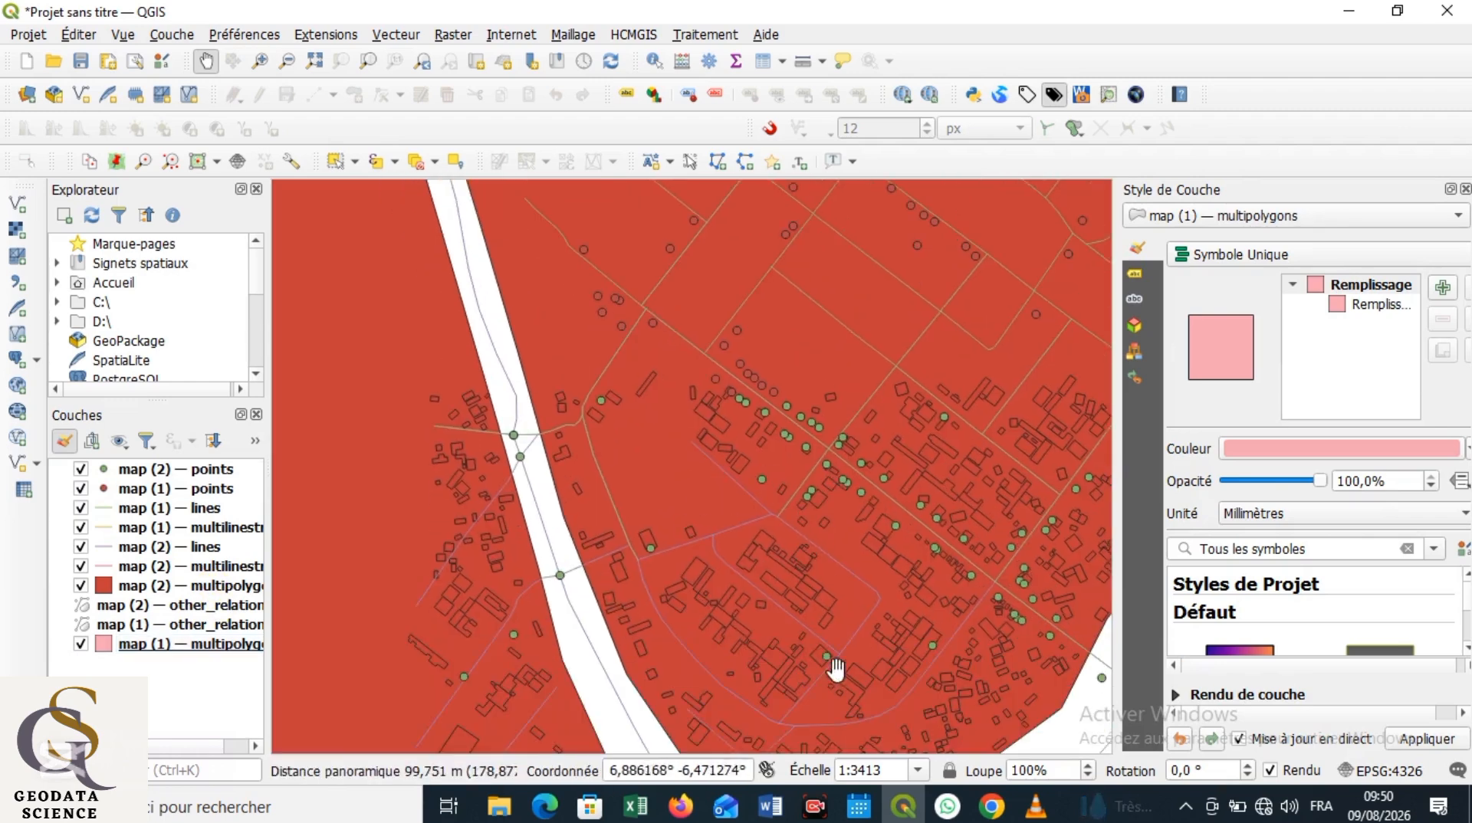
pyautogui.moveTo(799, 647); pyautogui.dragTo(775, 605)
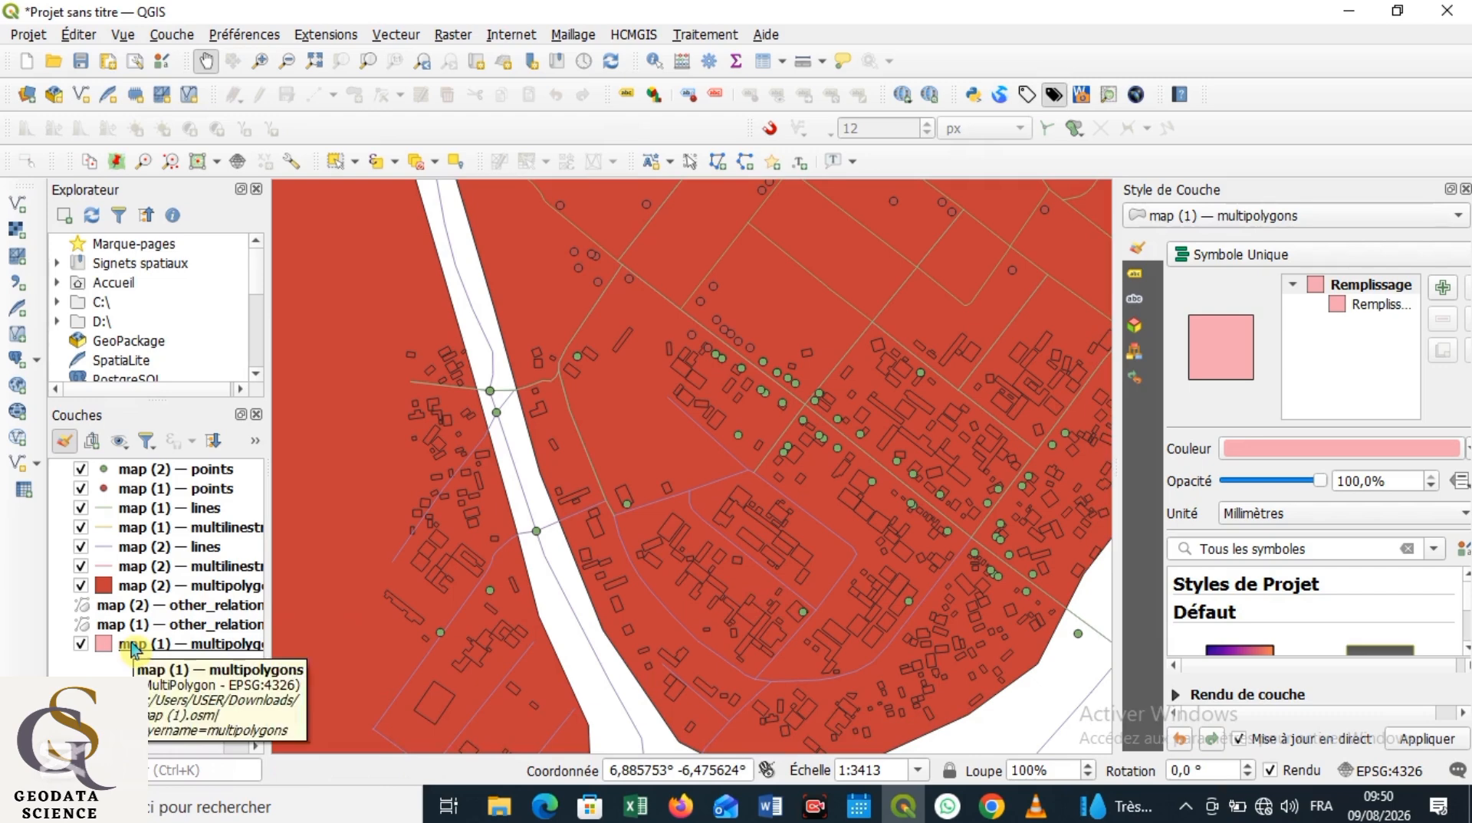
pyautogui.moveTo(133, 648); pyautogui.dragTo(135, 588)
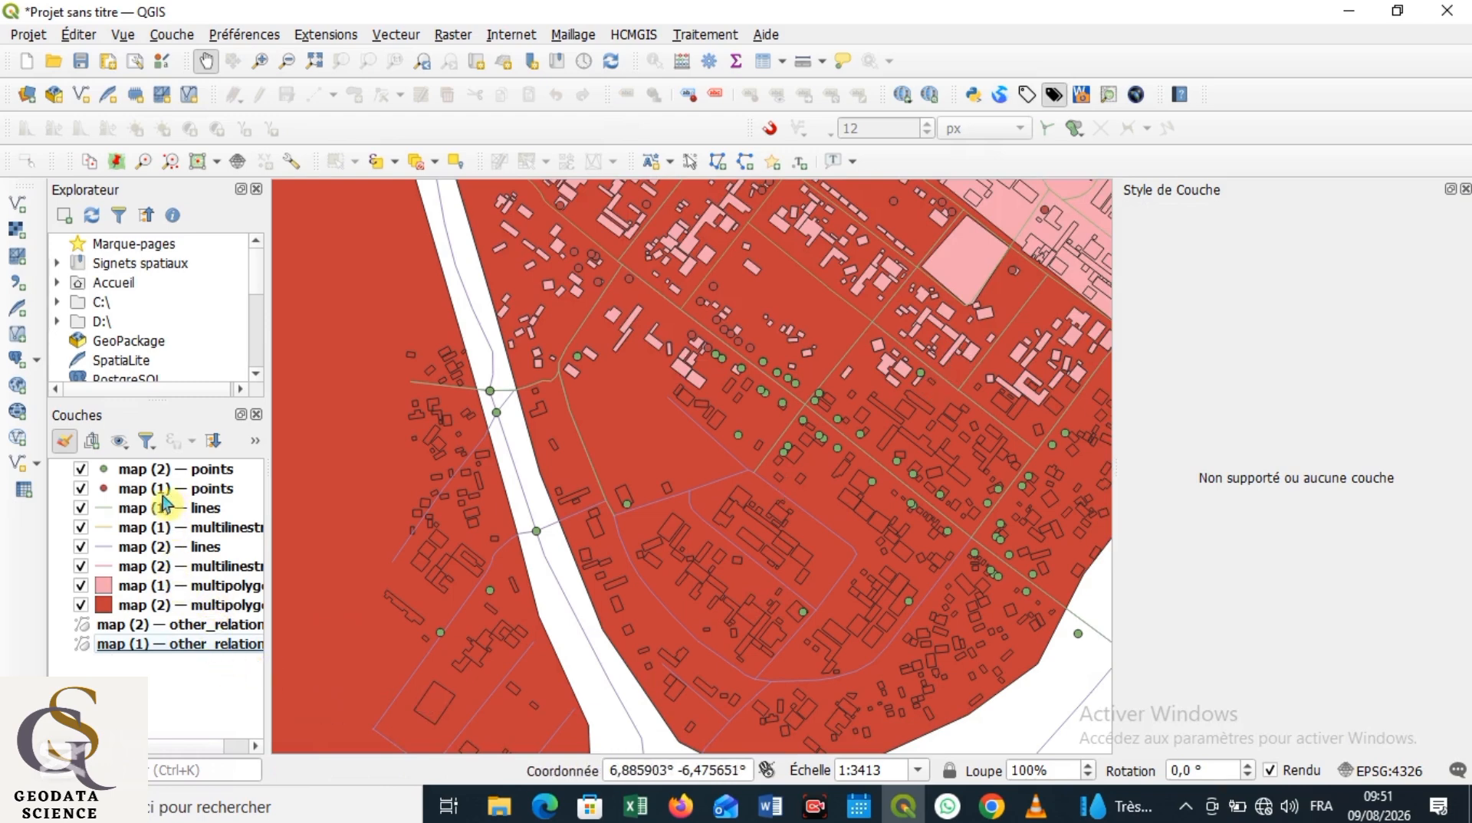
# Label the map (1) points layer with simple labels (Étiquettes simples) based on the name field
pyautogui.click(221, 491)
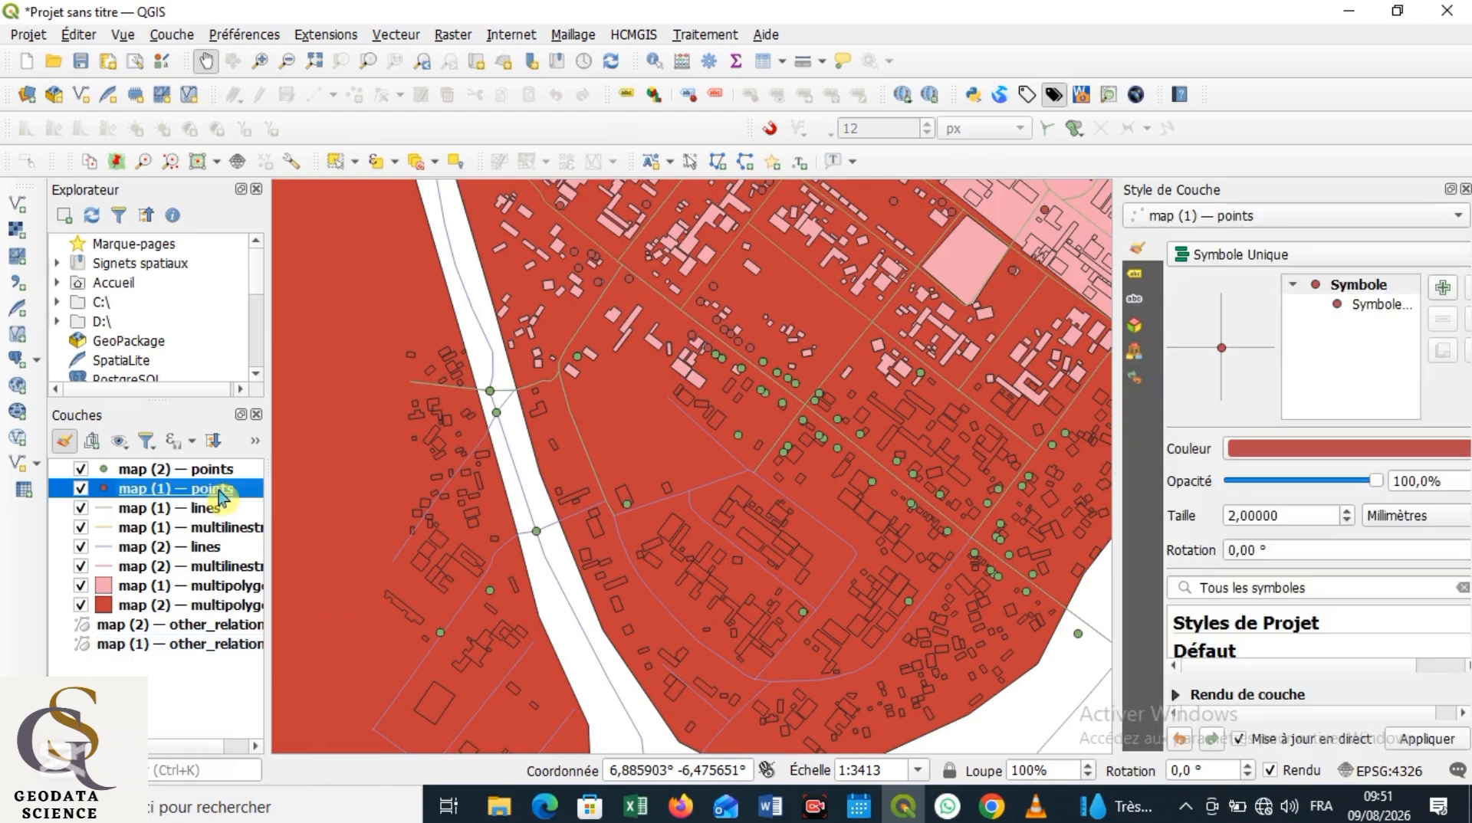
pyautogui.click(1142, 284)
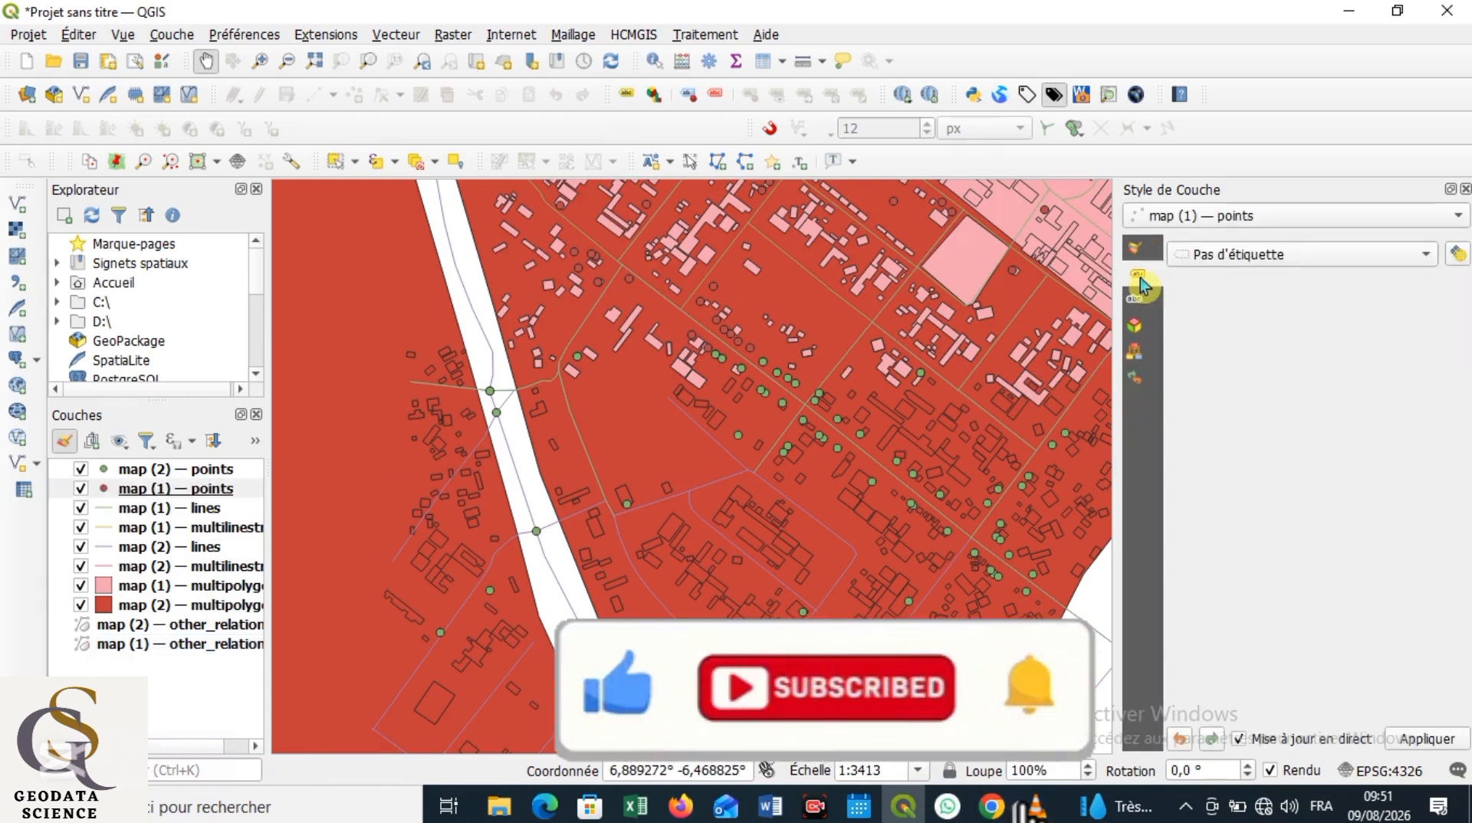
pyautogui.click(1236, 258)
pyautogui.click(1235, 284)
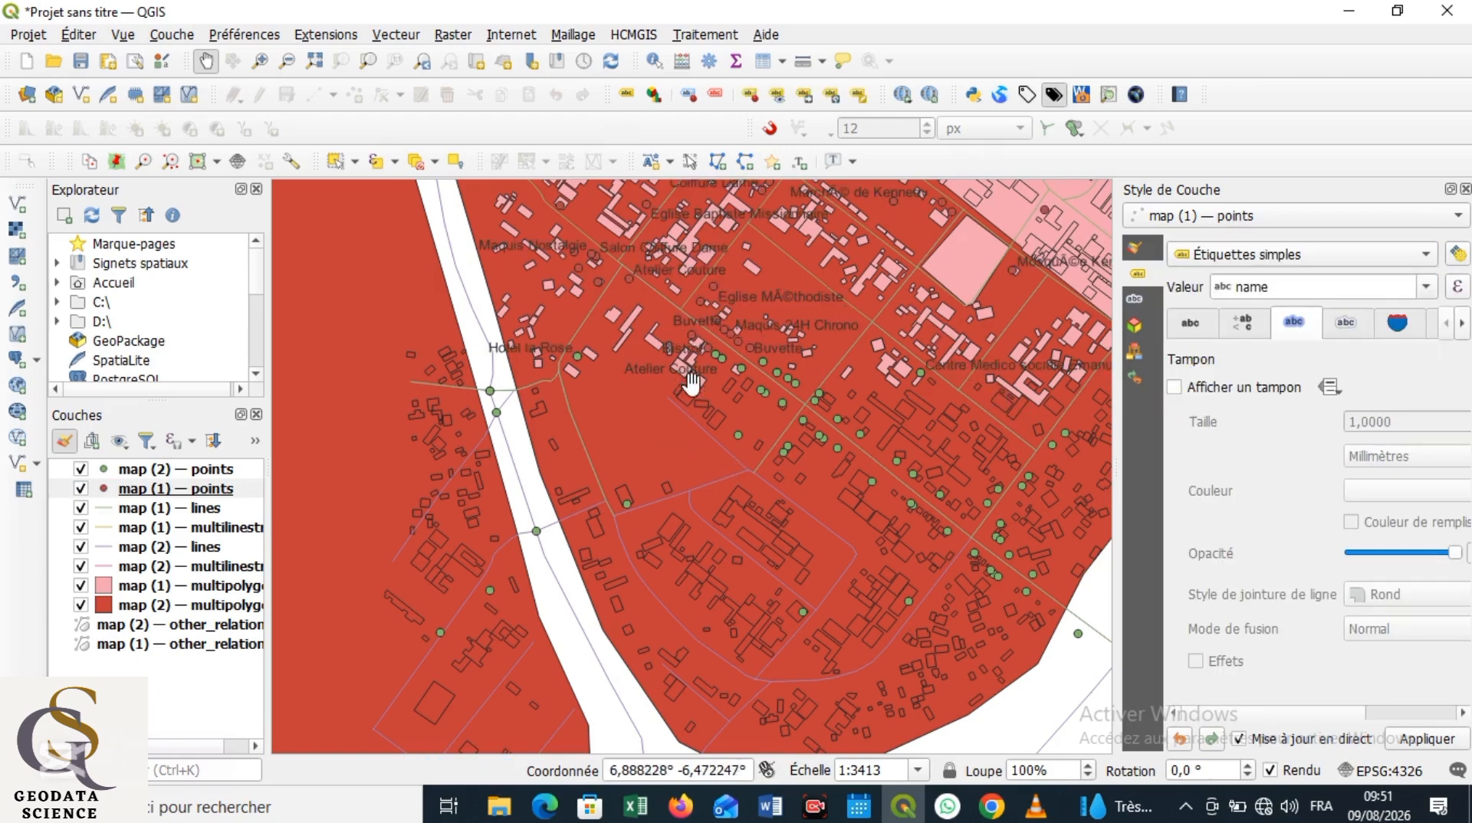
# Examine the labelled points and building polygons around Bistrot, Coiffure Homme, Atelier Couture and Maquis 24H Chrono
pyautogui.scroll(1, 692, 370)
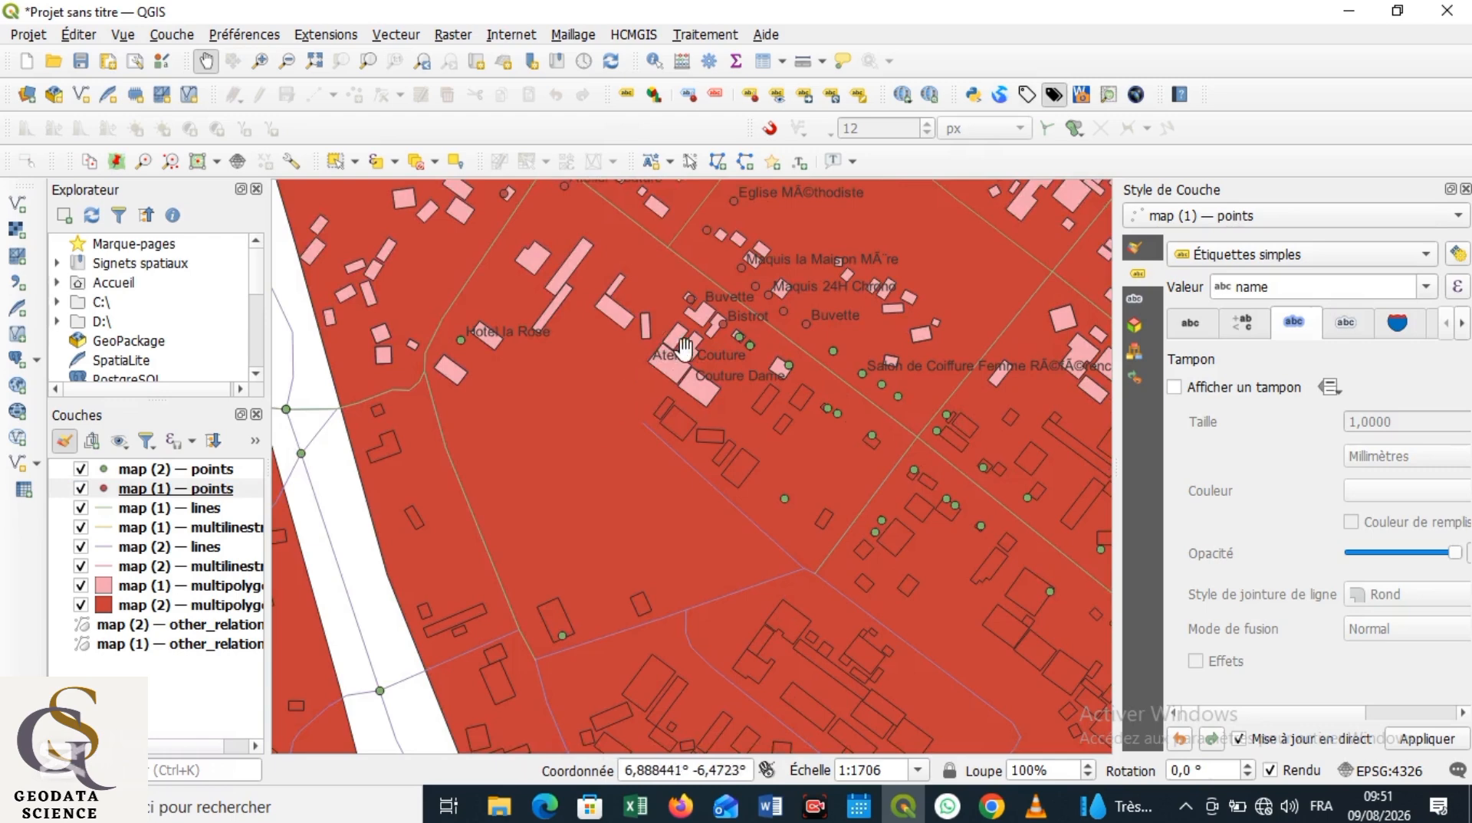
pyautogui.scroll(1, 688, 347)
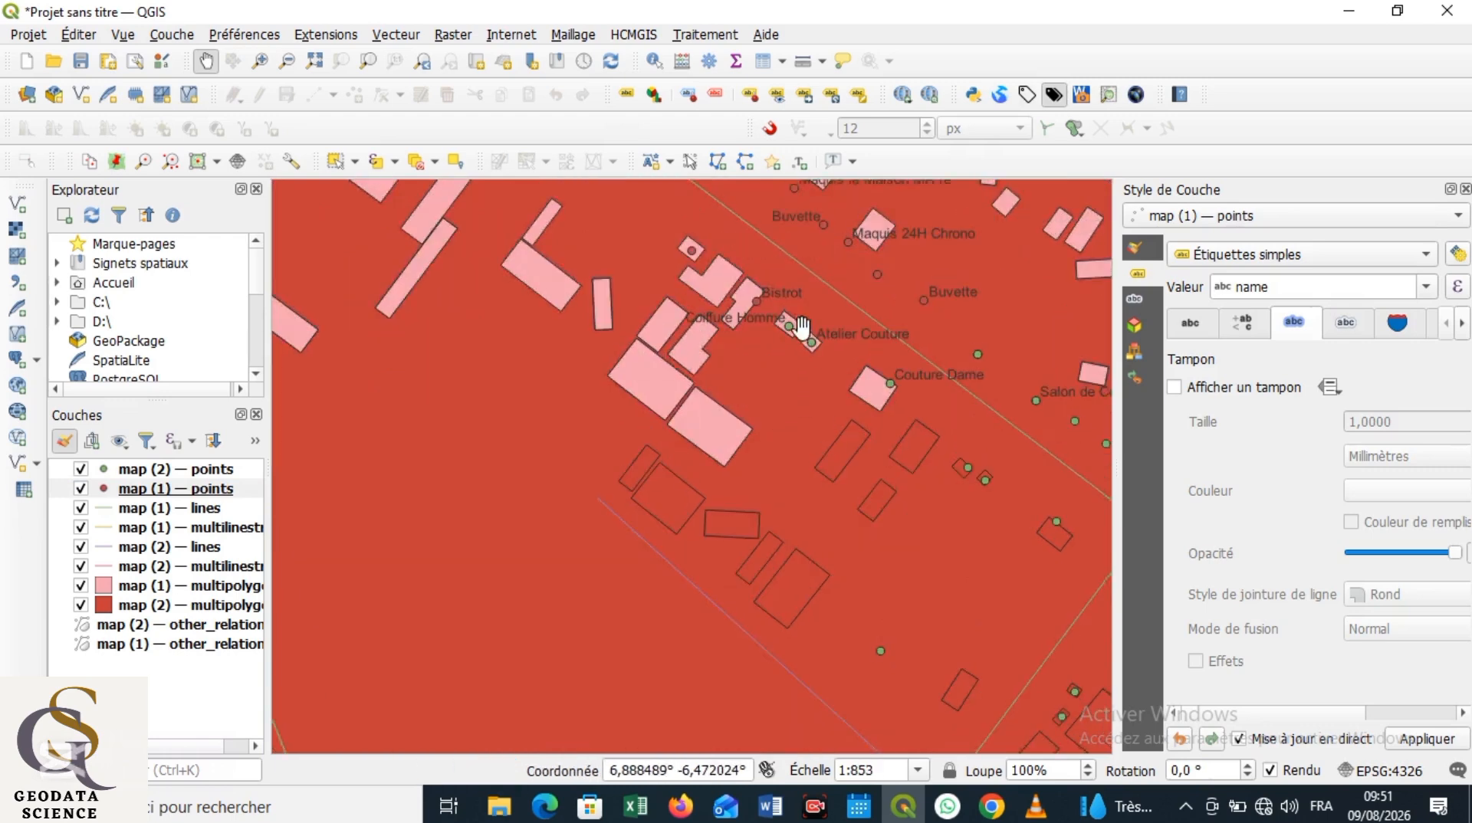
pyautogui.scroll(3, 801, 342)
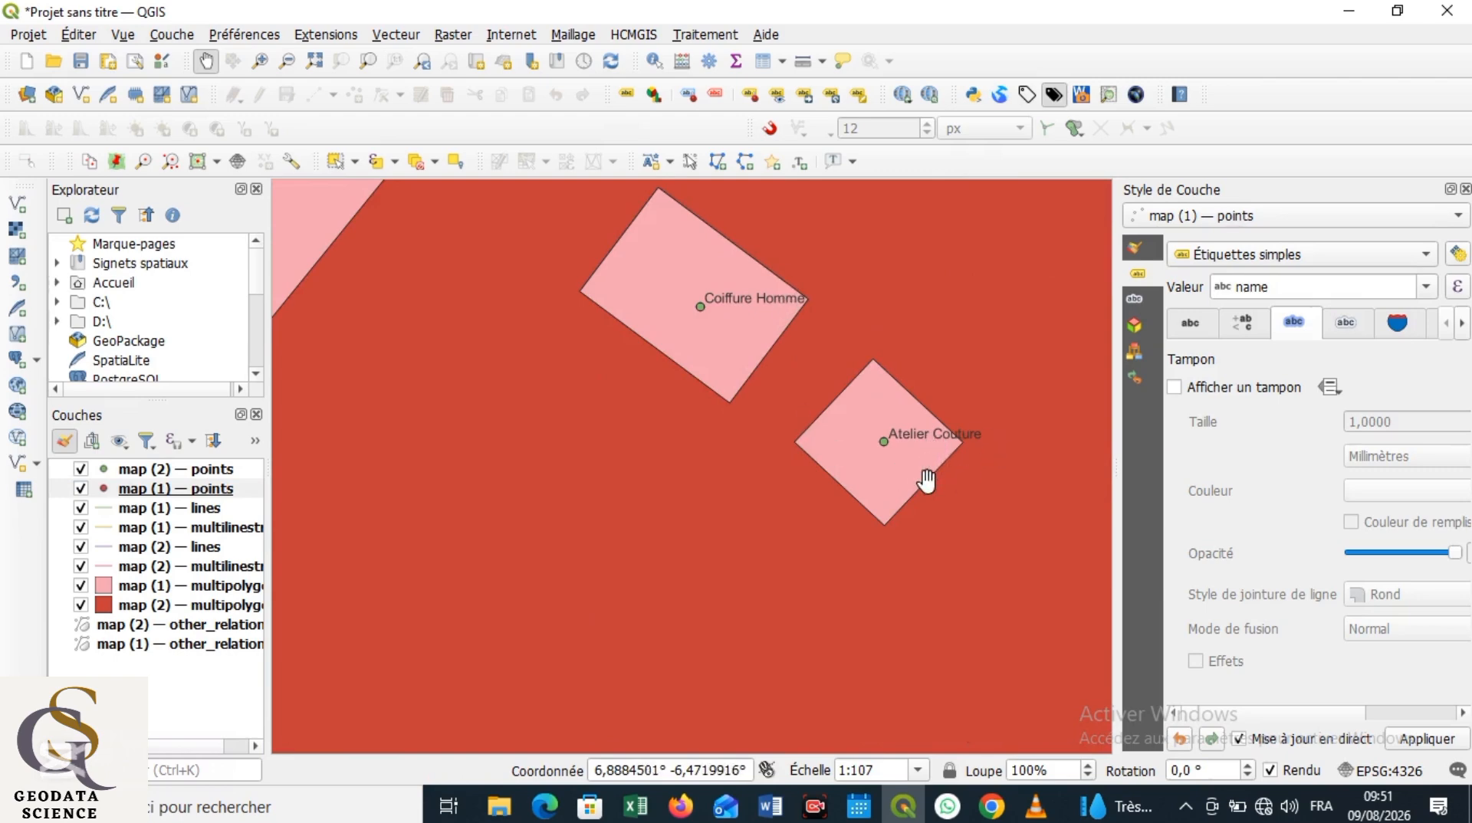
pyautogui.scroll(-1, 930, 460)
pyautogui.moveTo(930, 483); pyautogui.dragTo(777, 510)
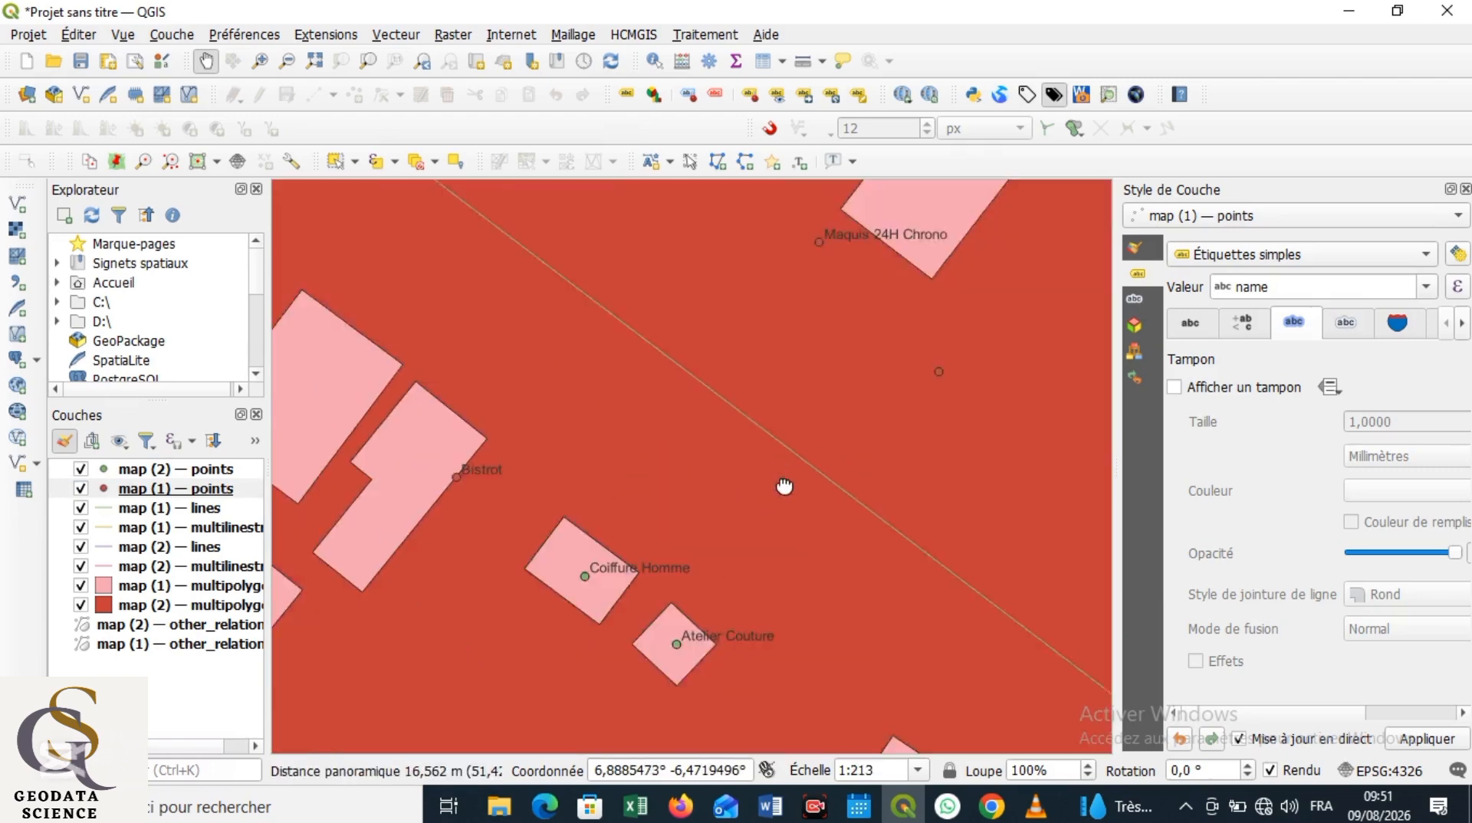
pyautogui.moveTo(843, 296); pyautogui.dragTo(874, 450)
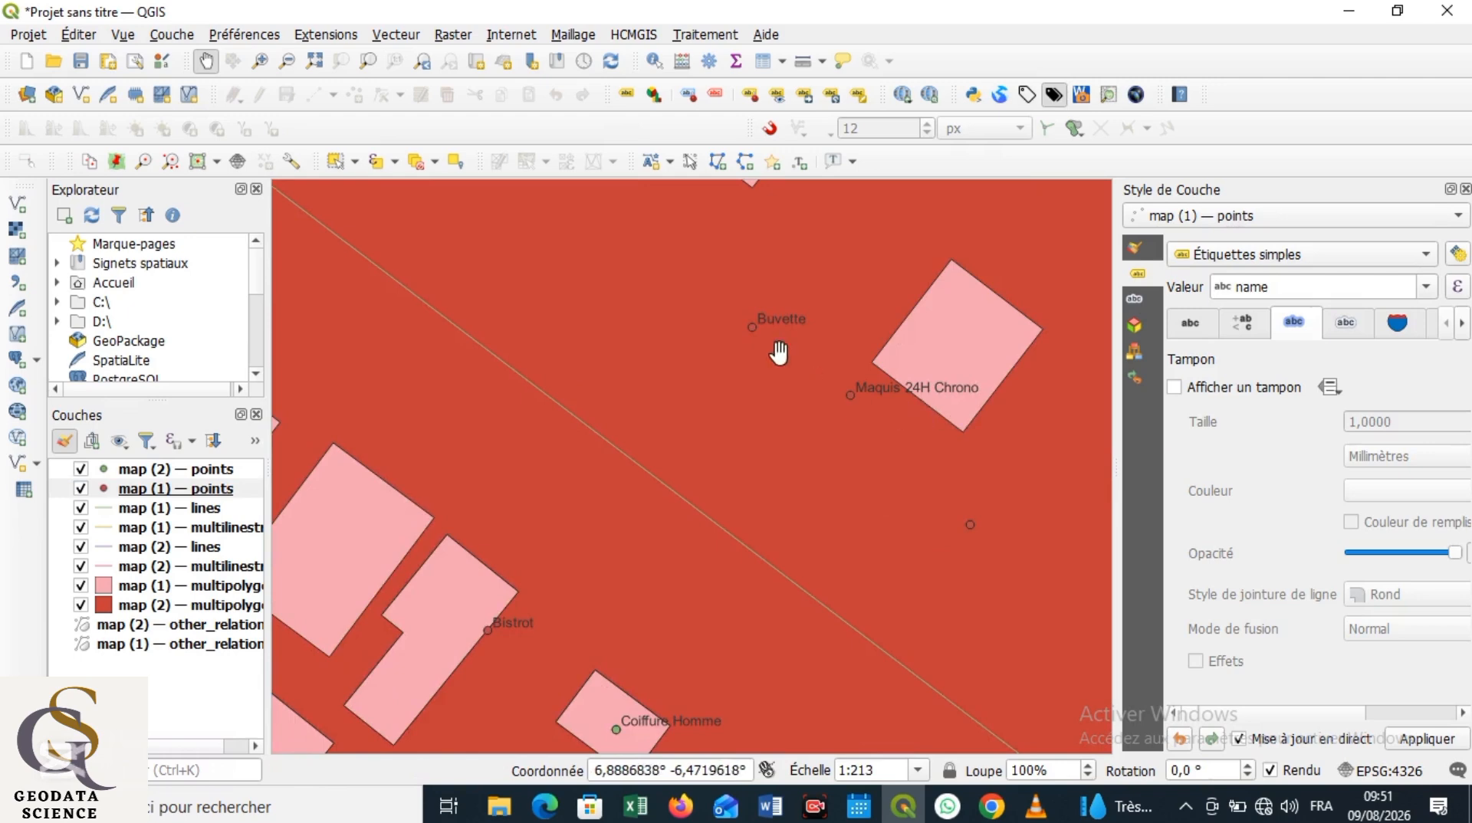
pyautogui.moveTo(614, 535); pyautogui.dragTo(953, 591)
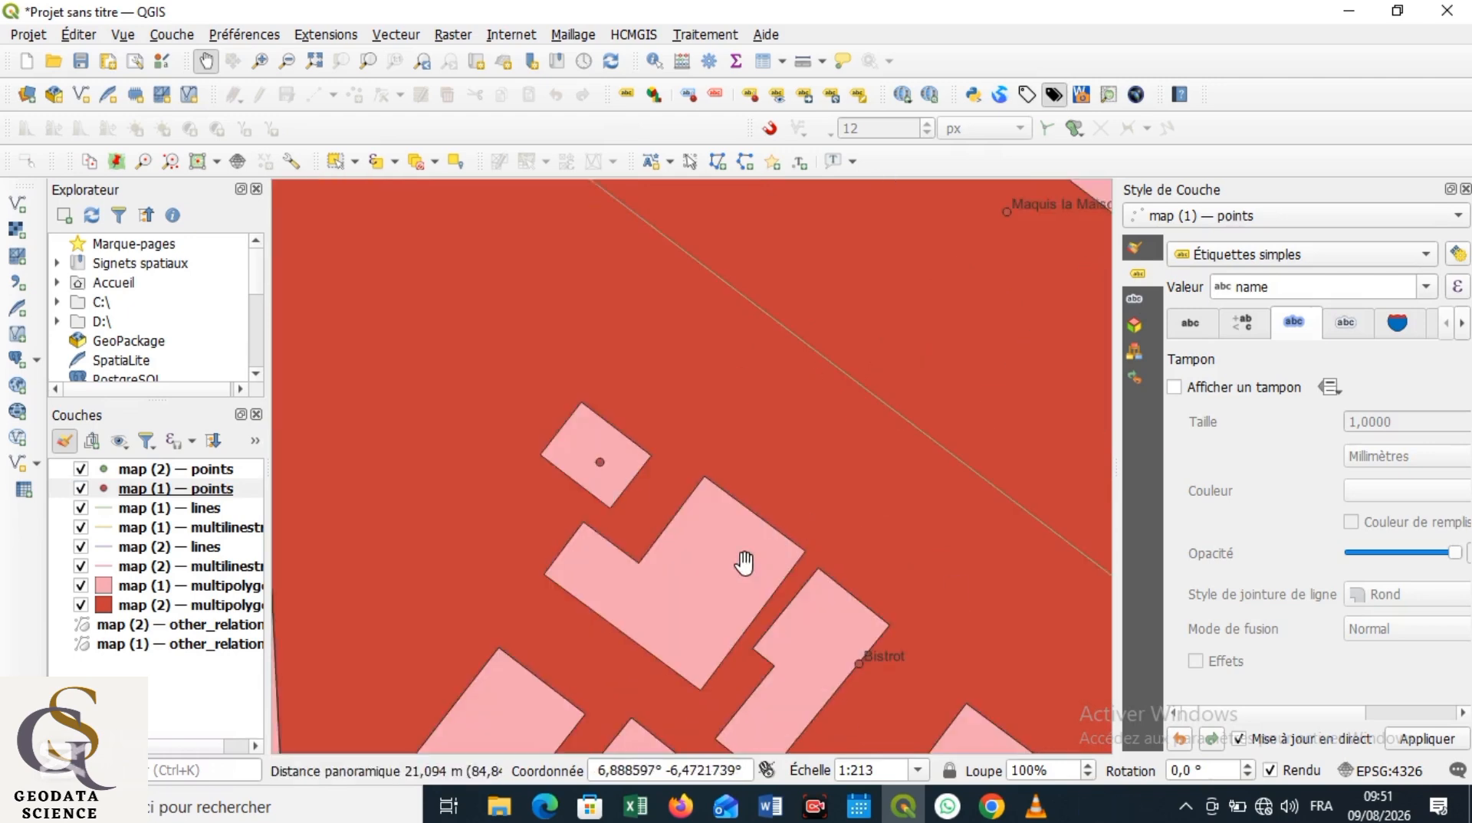
pyautogui.moveTo(659, 619); pyautogui.dragTo(657, 590)
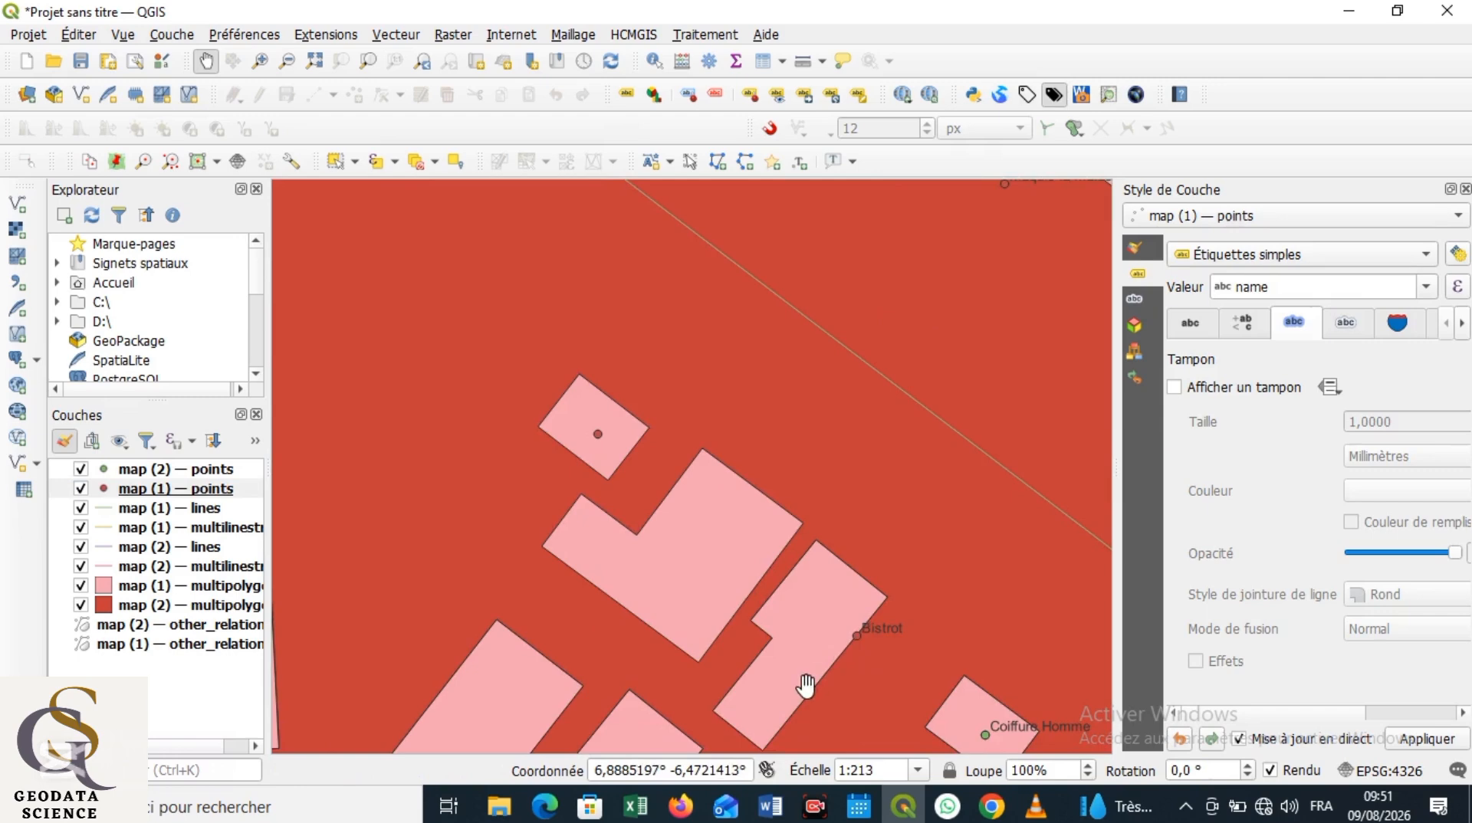
pyautogui.moveTo(801, 685); pyautogui.dragTo(772, 520)
pyautogui.moveTo(713, 637); pyautogui.dragTo(712, 503)
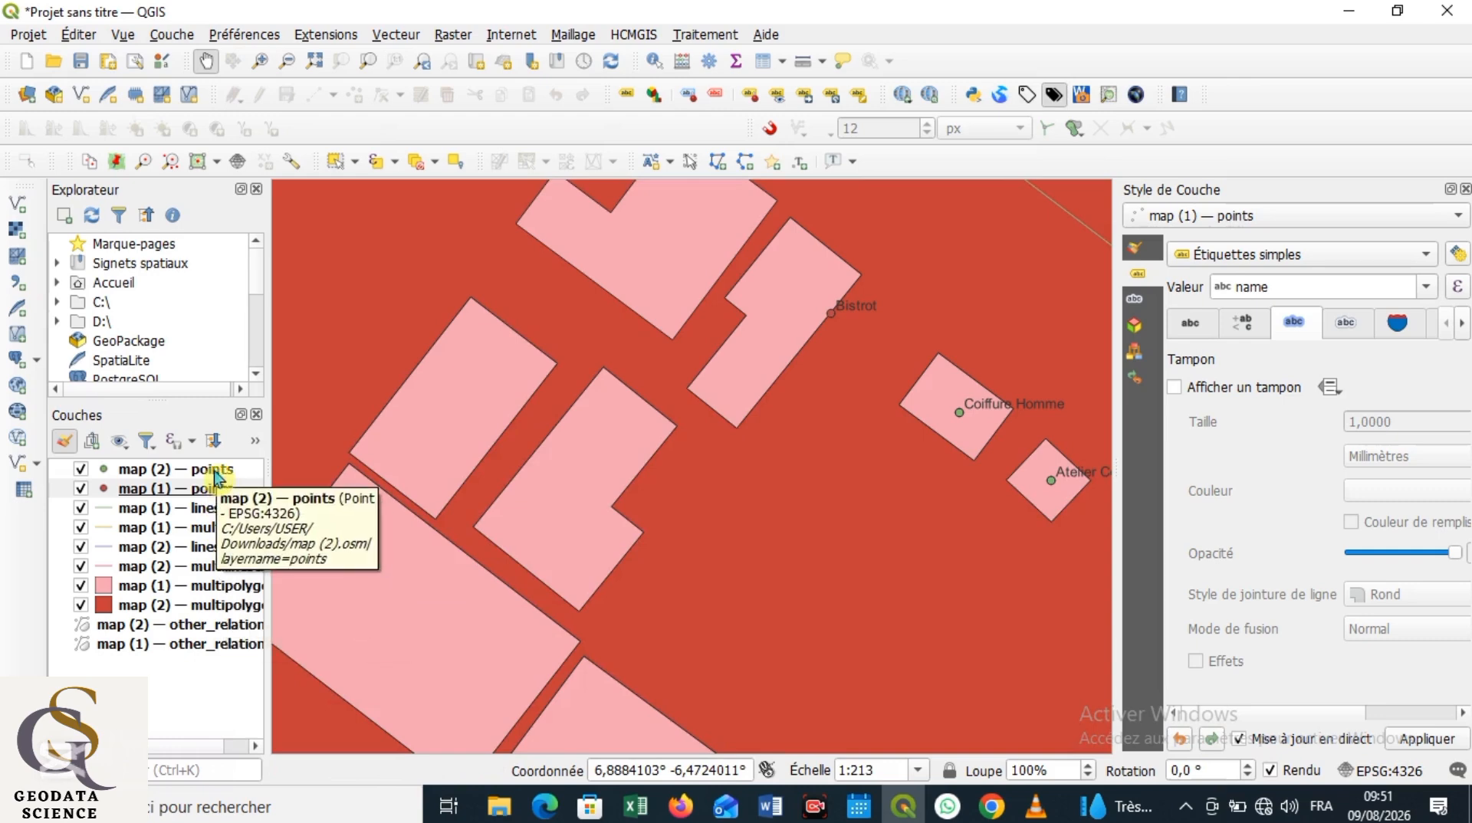
pyautogui.scroll(-2, 565, 516)
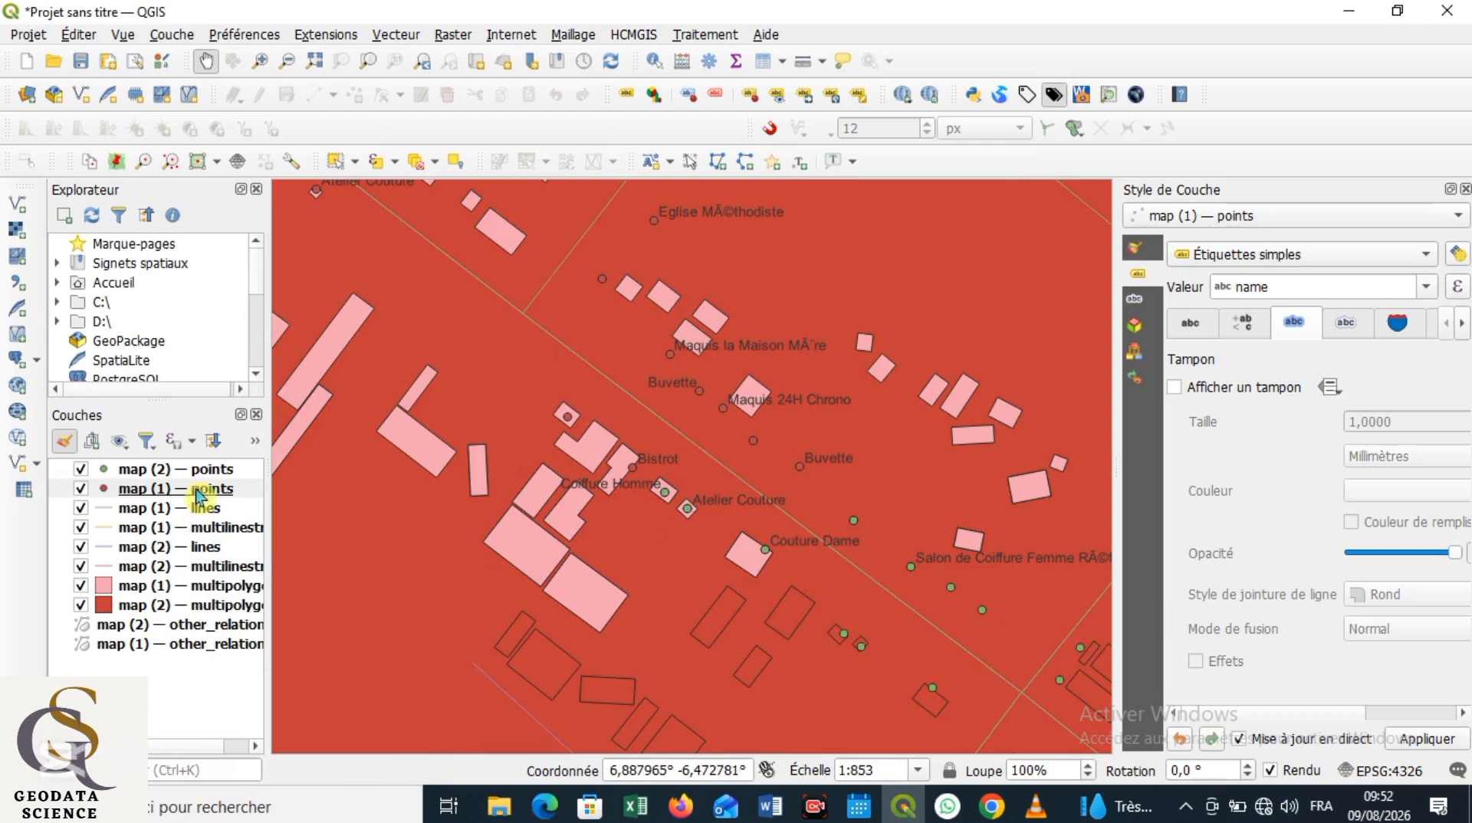
# Start exporting the map (1) points layer as an ESRI Shapefile and choose the SSSS folder on drive D: as destination
pyautogui.click(222, 497)
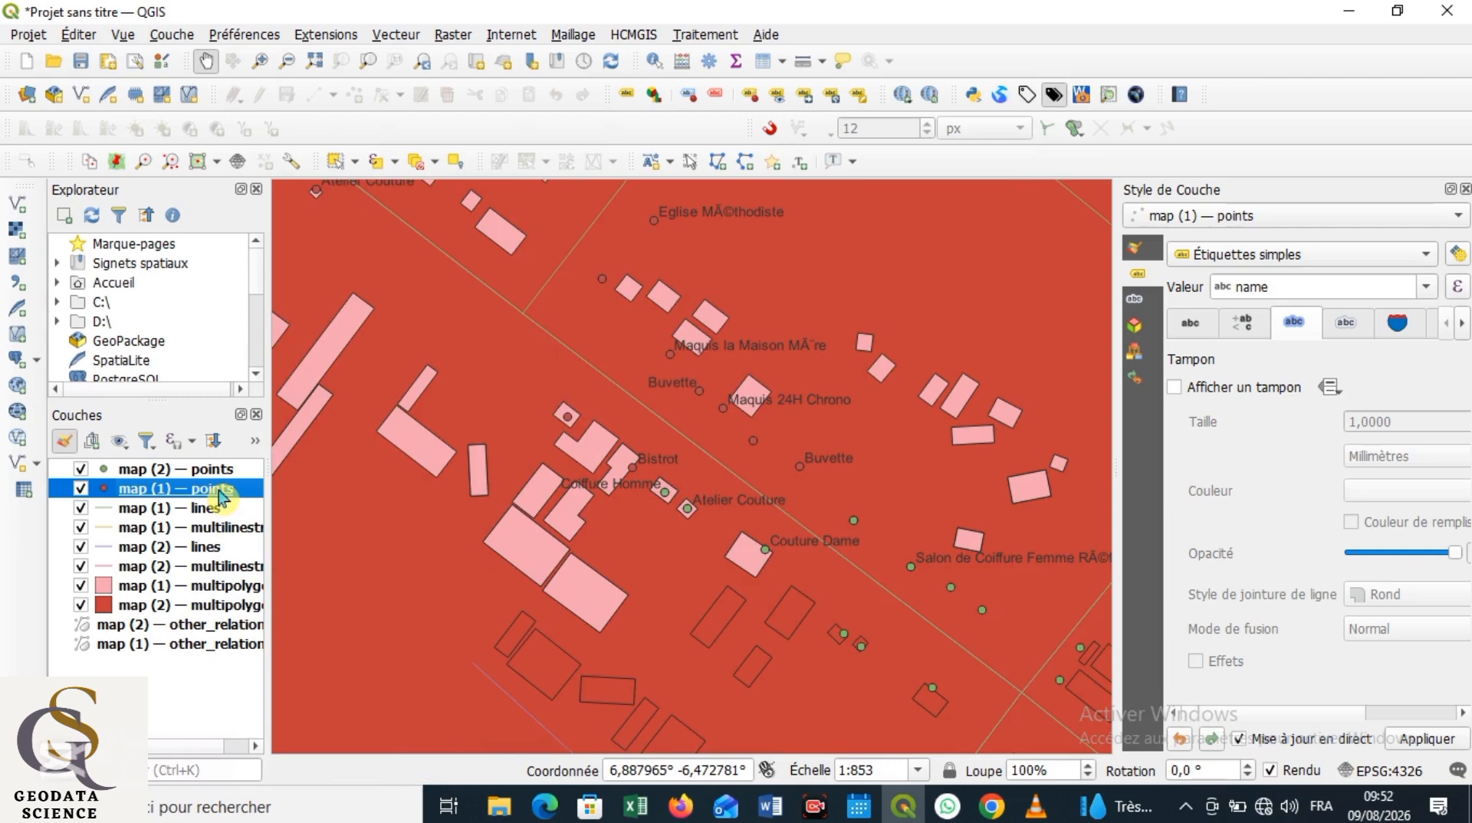
pyautogui.rightClick(222, 497)
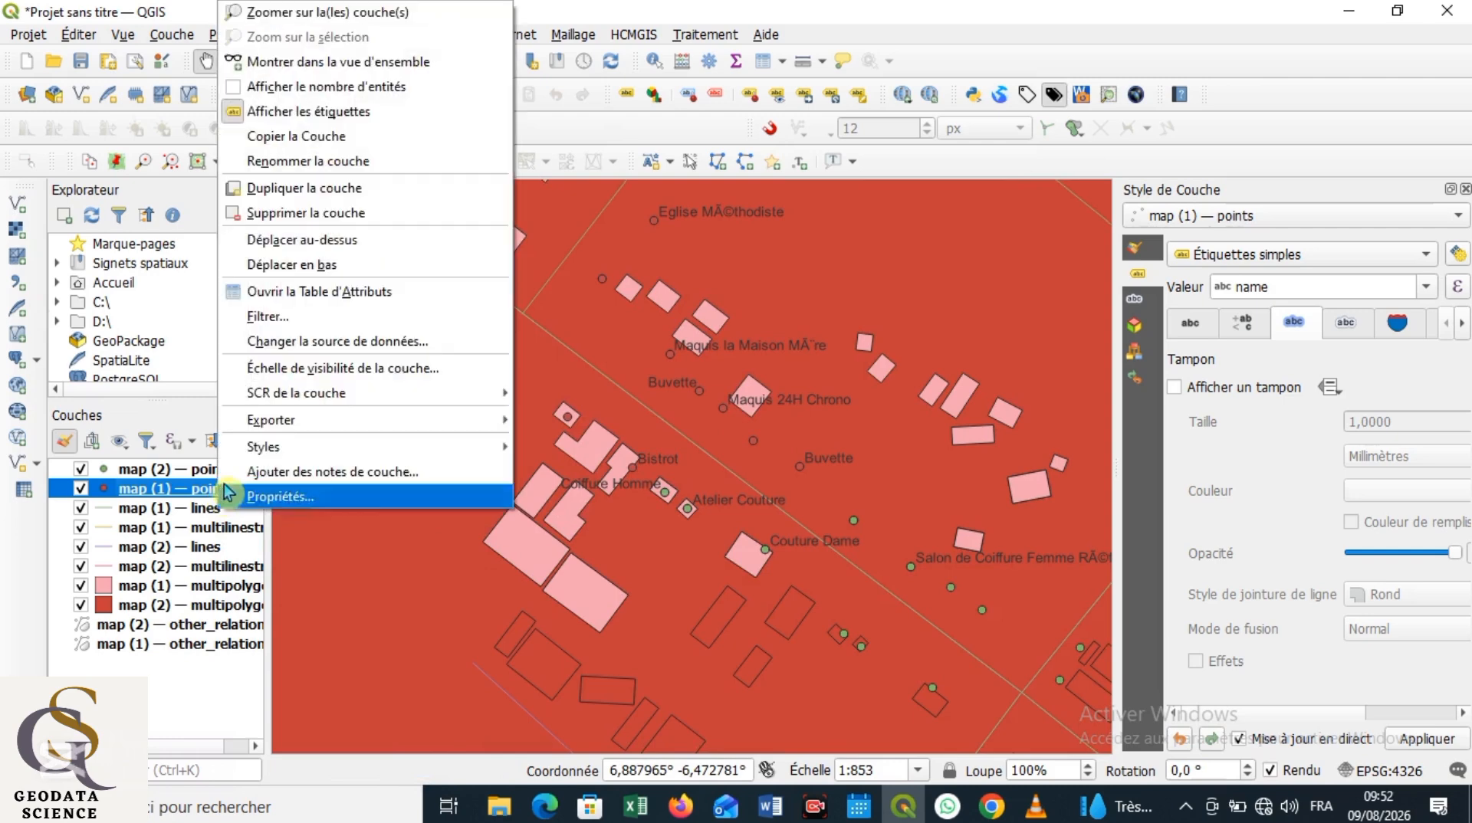
pyautogui.moveTo(280, 422)
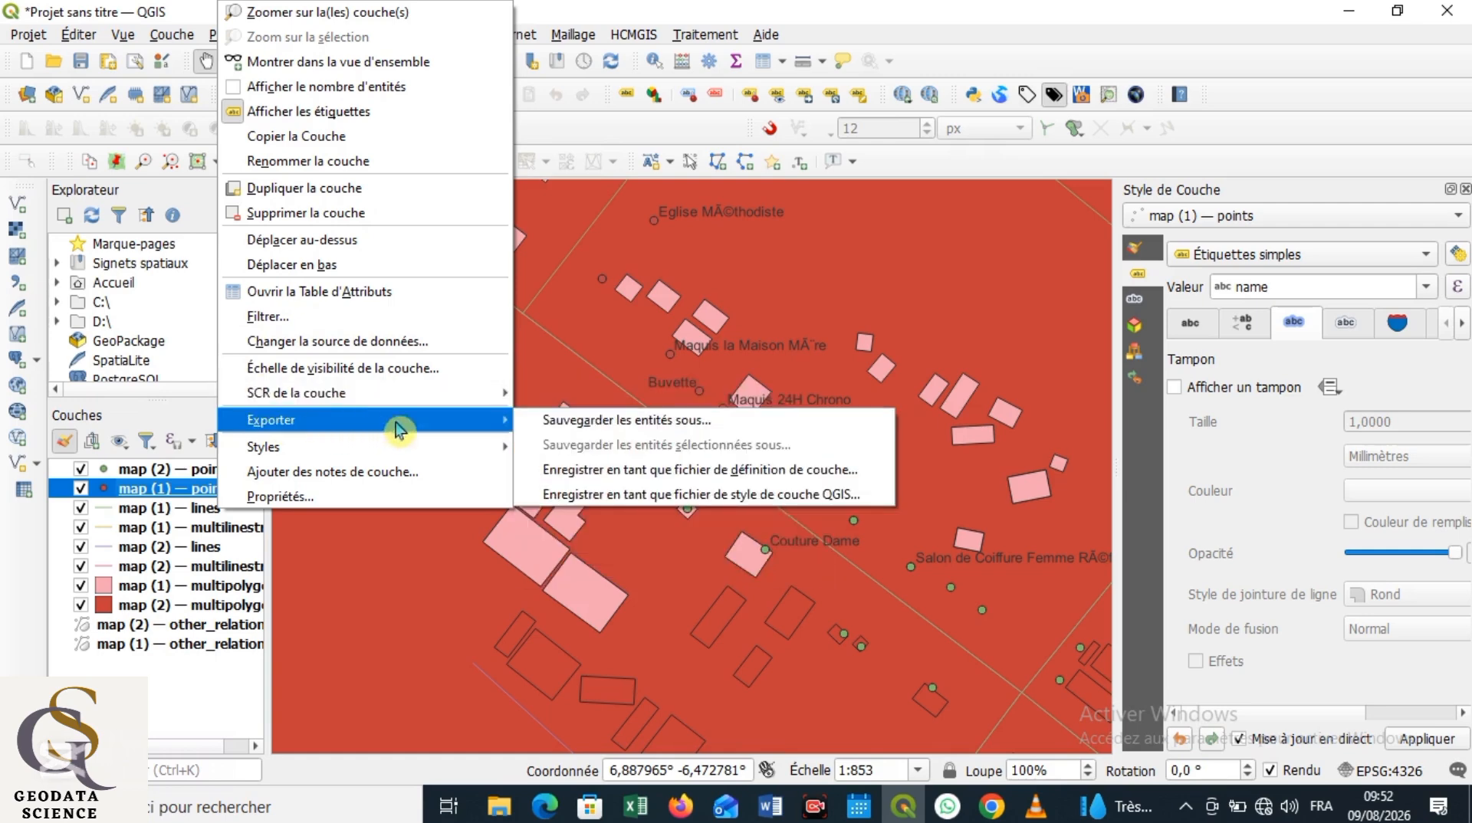
pyautogui.click(588, 422)
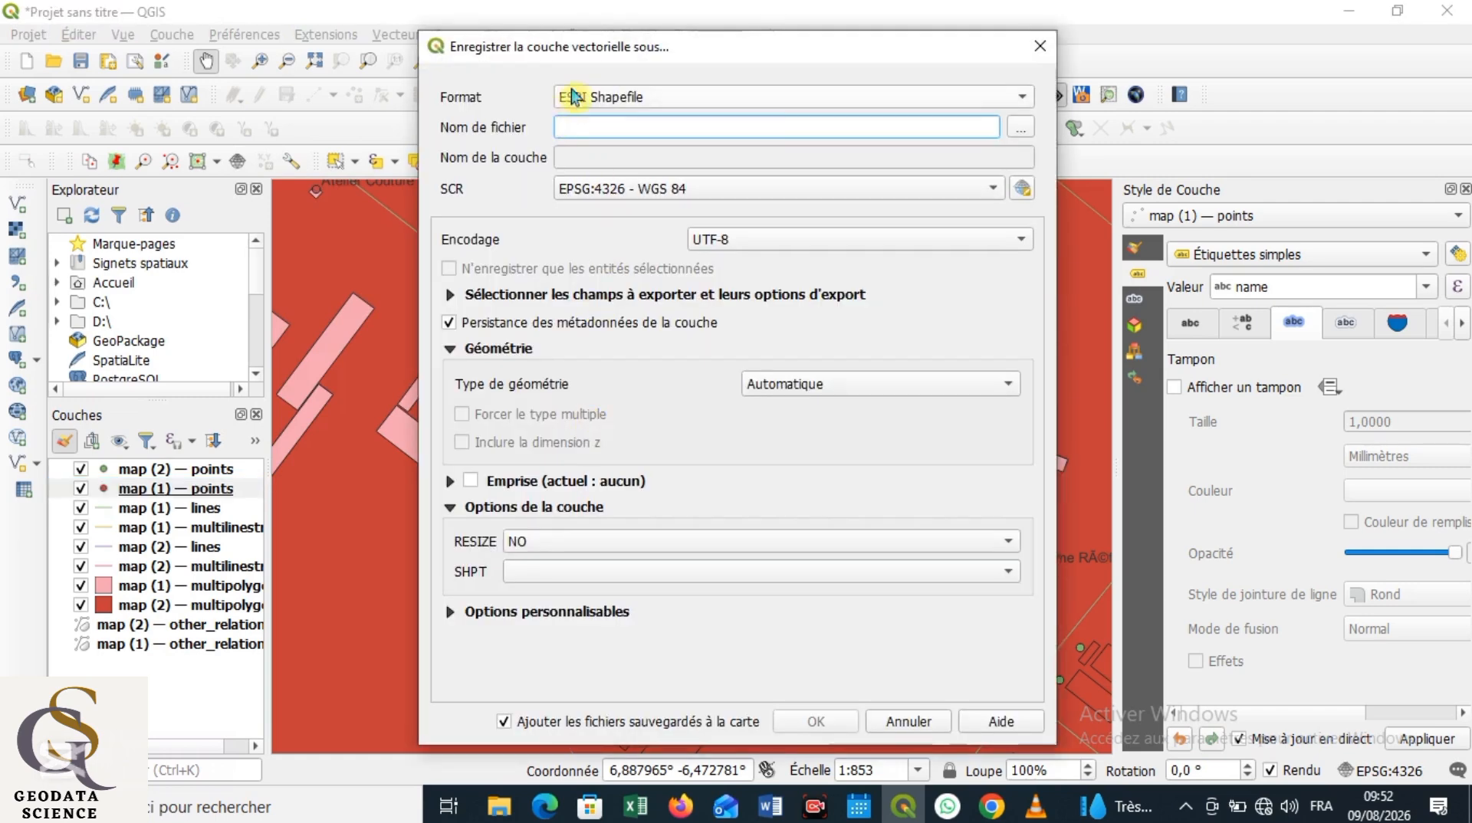
pyautogui.click(1026, 101)
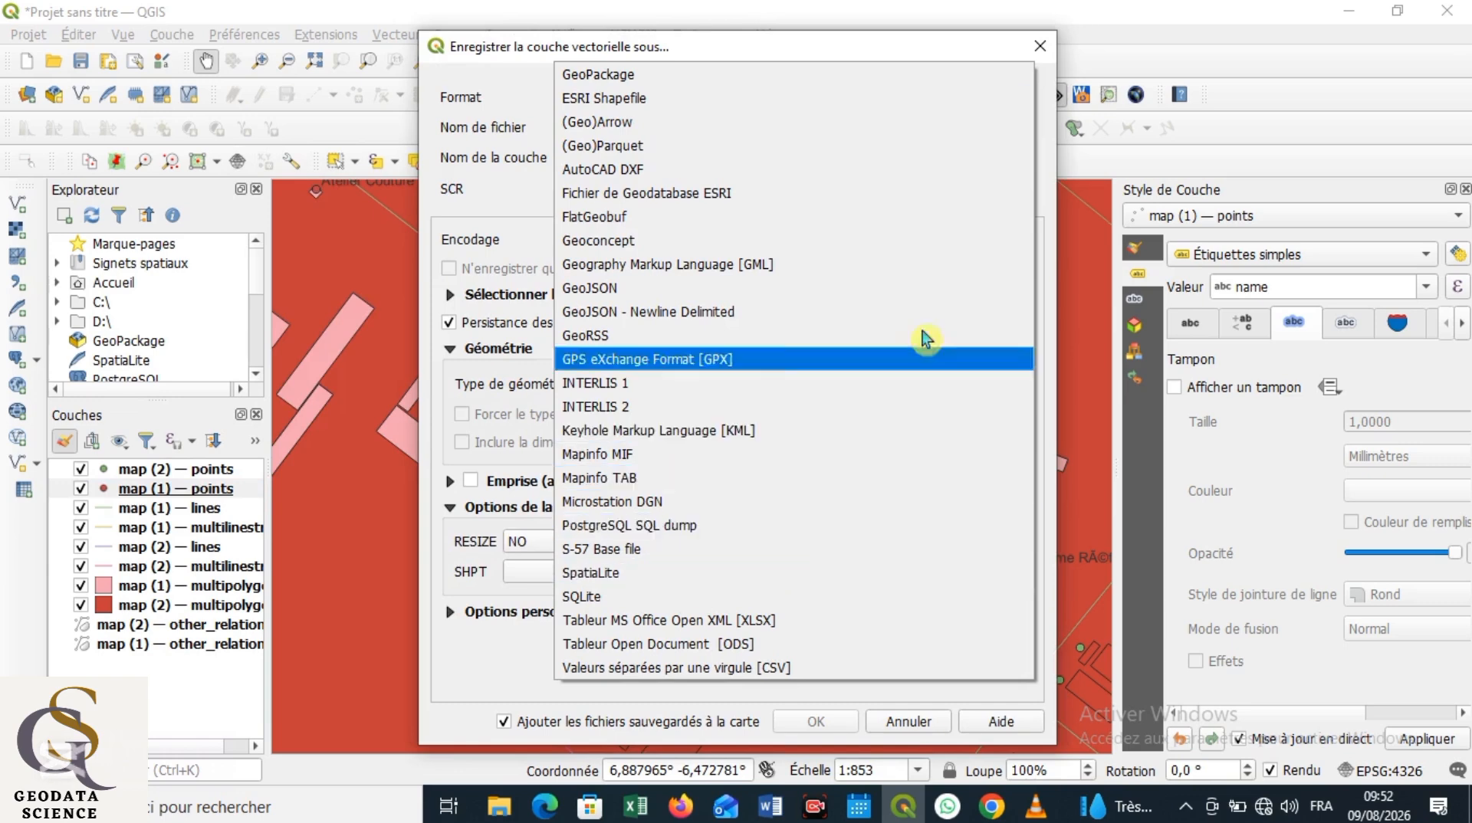
pyautogui.click(948, 55)
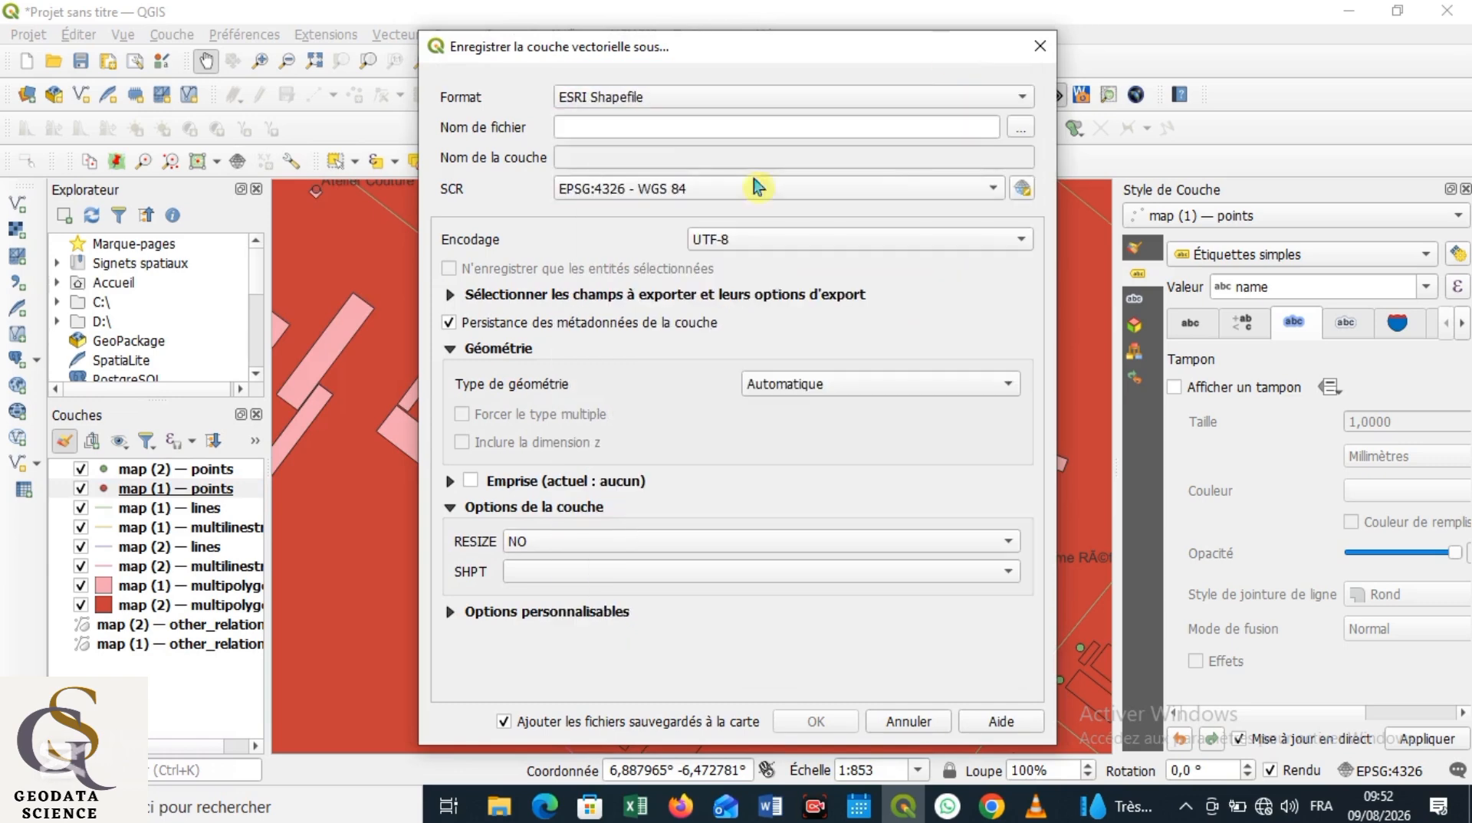
pyautogui.click(1026, 130)
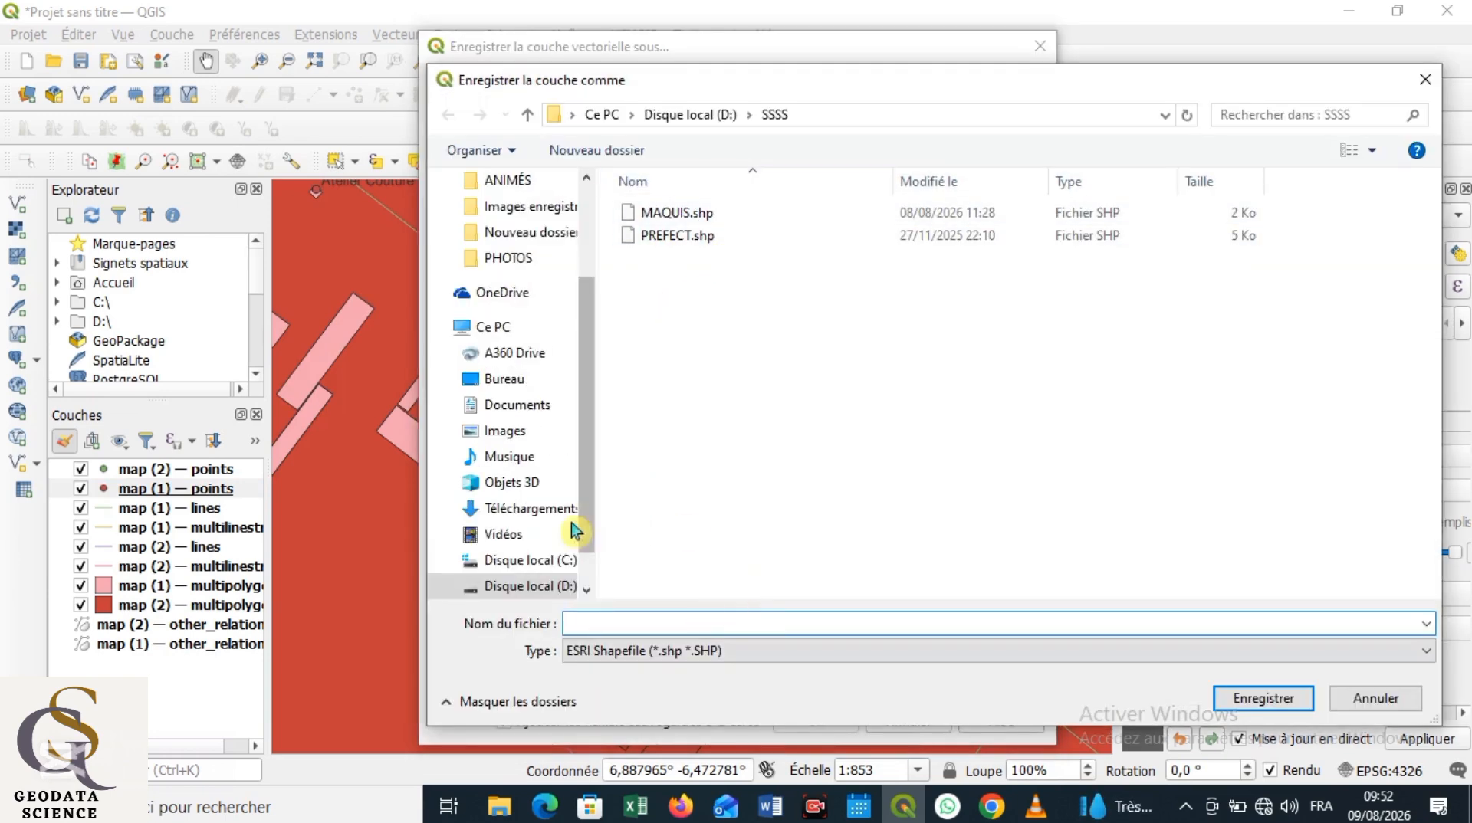
pyautogui.scroll(-1, 579, 514)
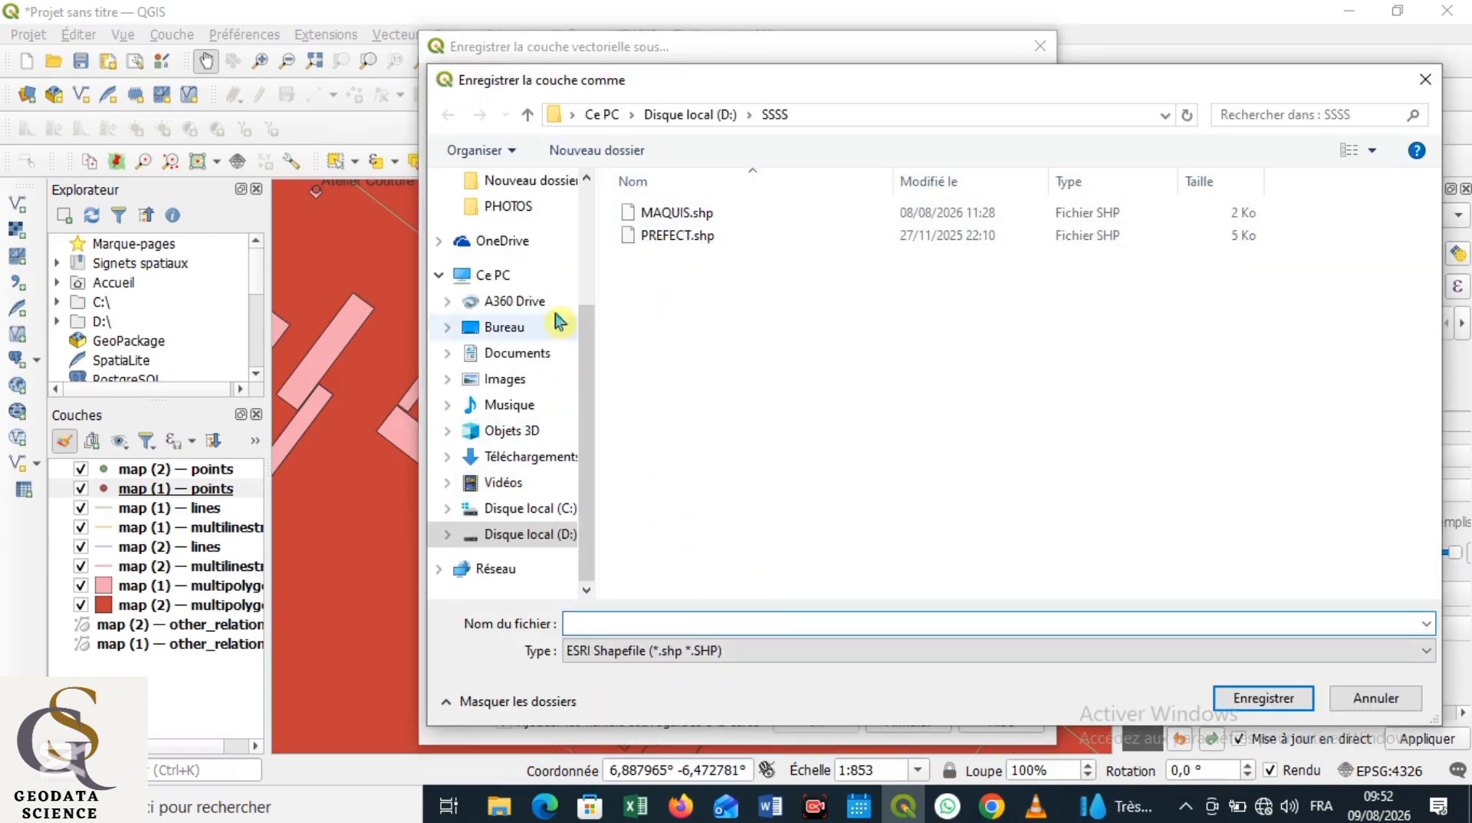
pyautogui.click(583, 627)
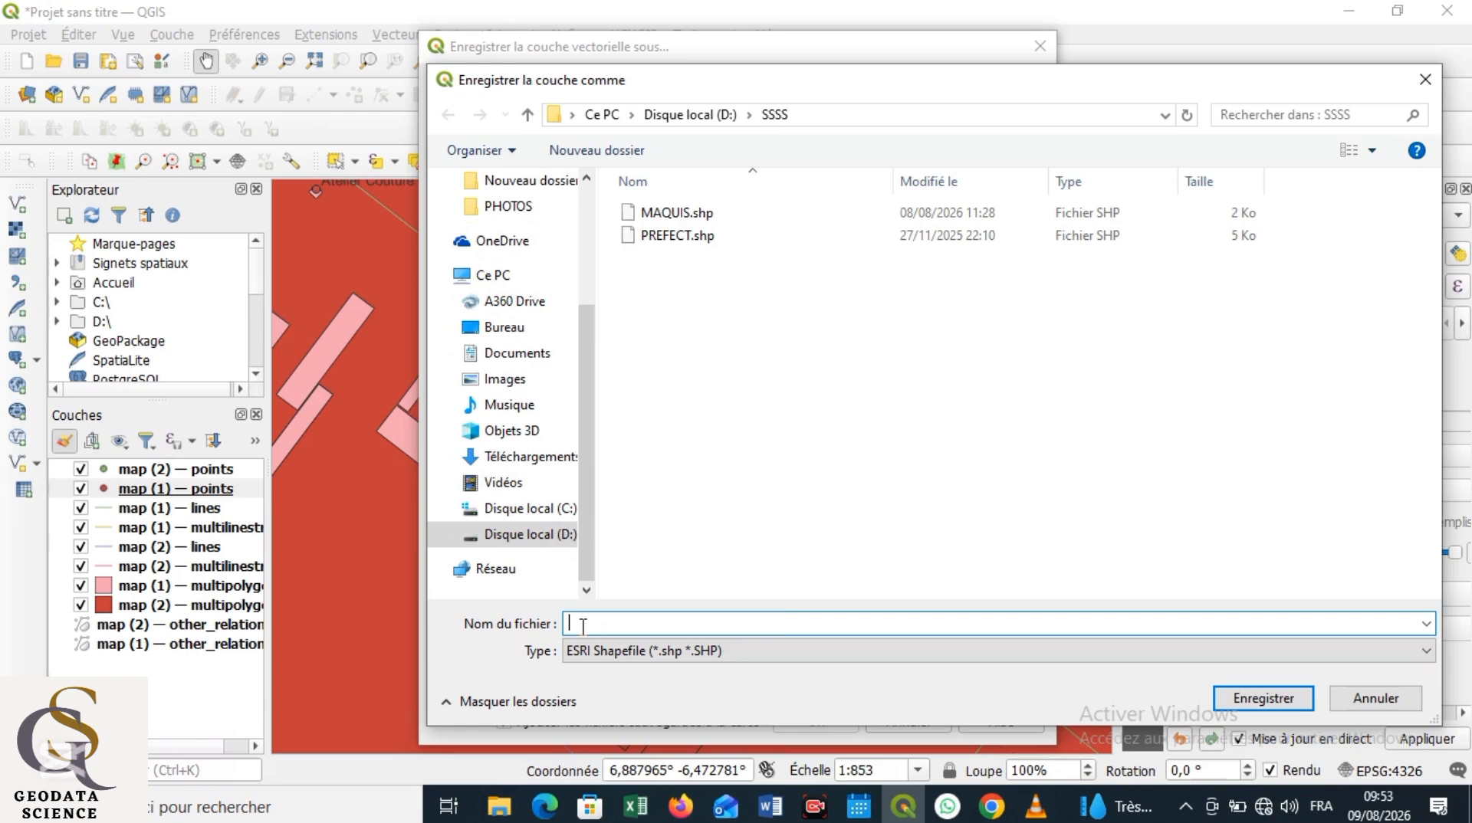
pyautogui.write('POI')
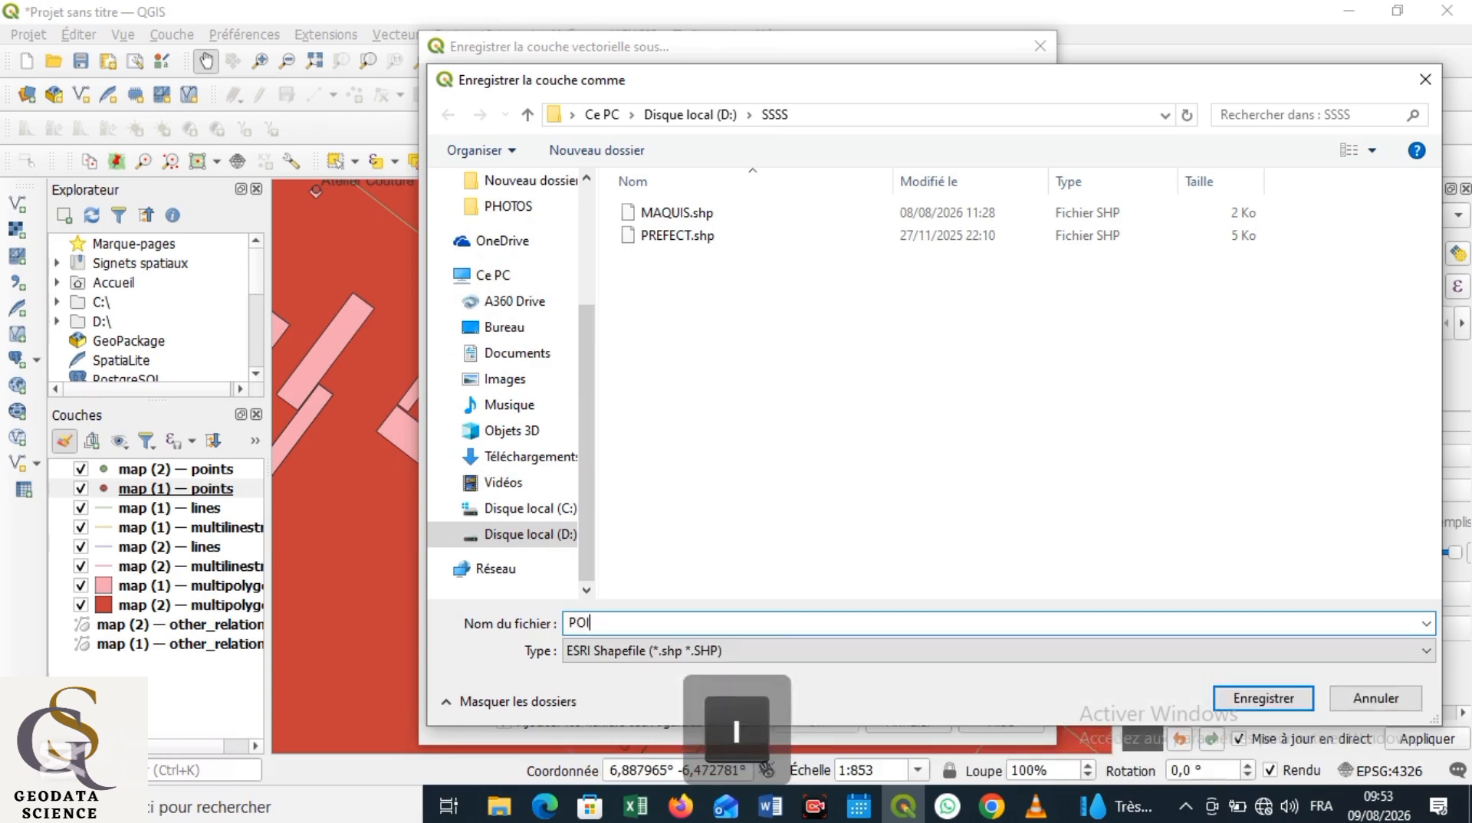
pyautogui.write('NTD')
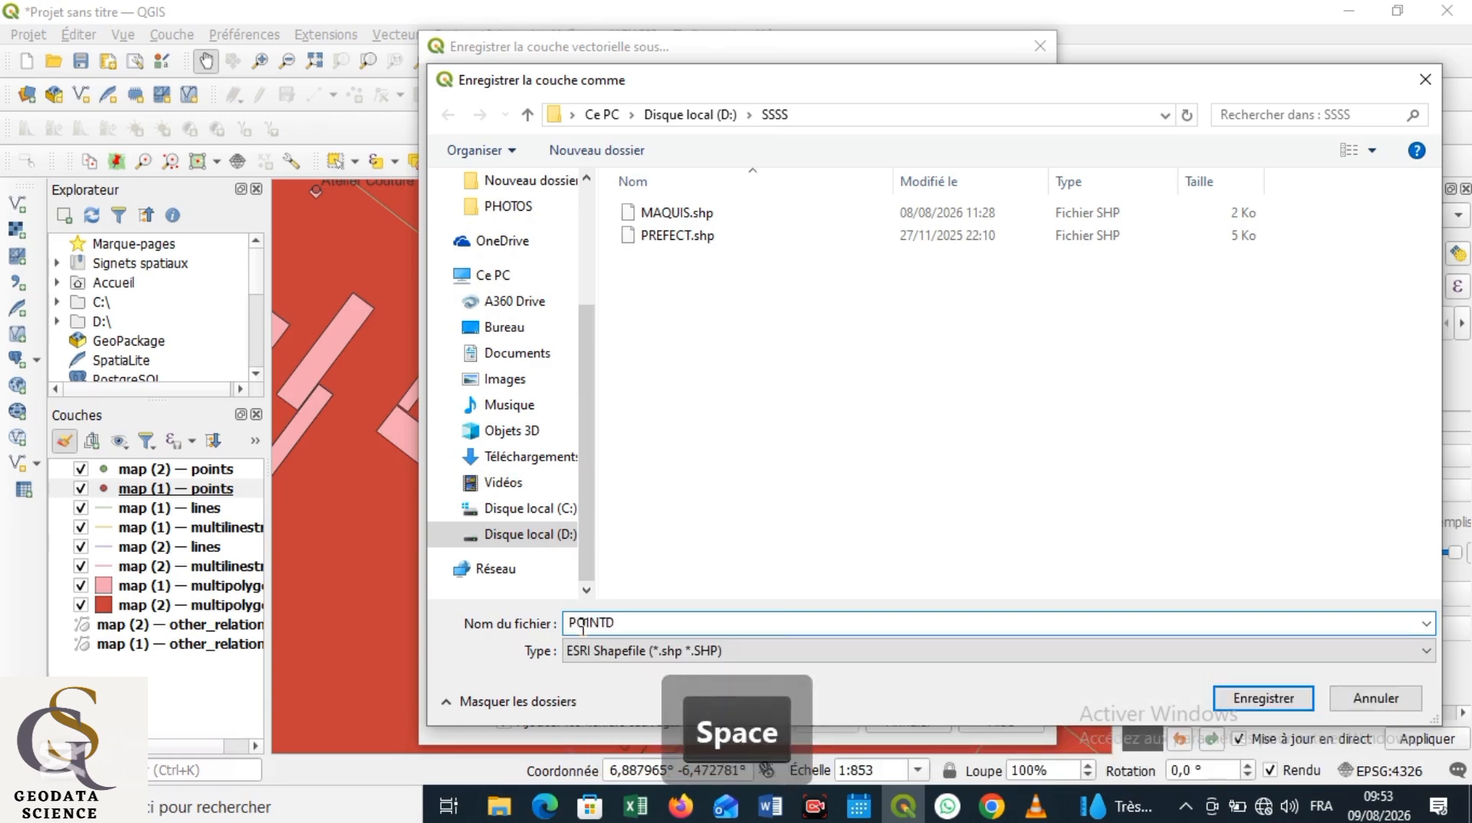
pyautogui.press('BackSpace')
pyautogui.press('BackSpace')
pyautogui.press('BackSpace')
pyautogui.press('BackSpace')
pyautogui.press('BackSpace')
pyautogui.press('BackSpace')
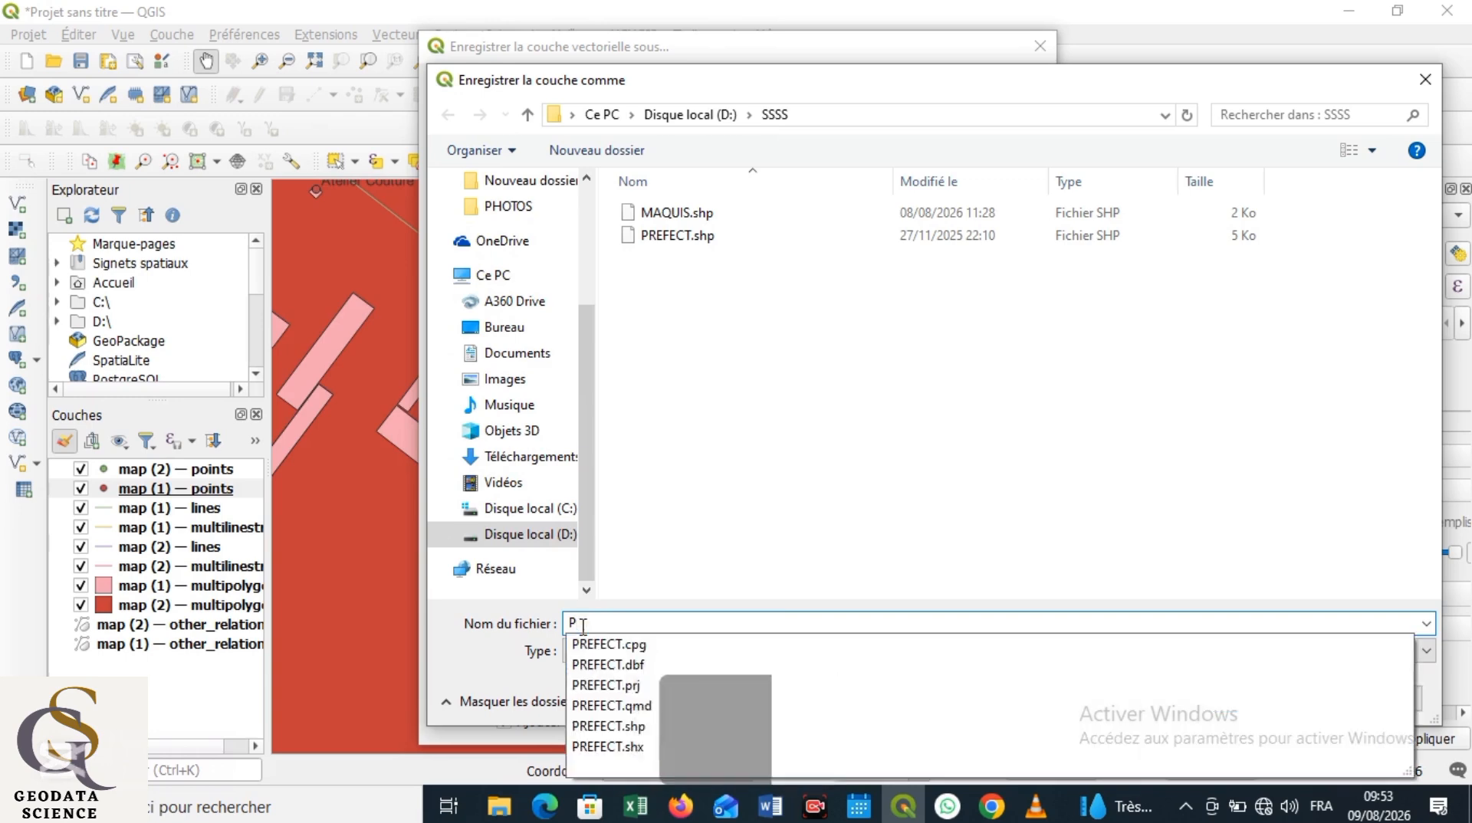
pyautogui.press('BackSpace')
# Name the output shapefile "piont de station" and accept it as the export file
pyautogui.press('capslock')
pyautogui.write('pi')
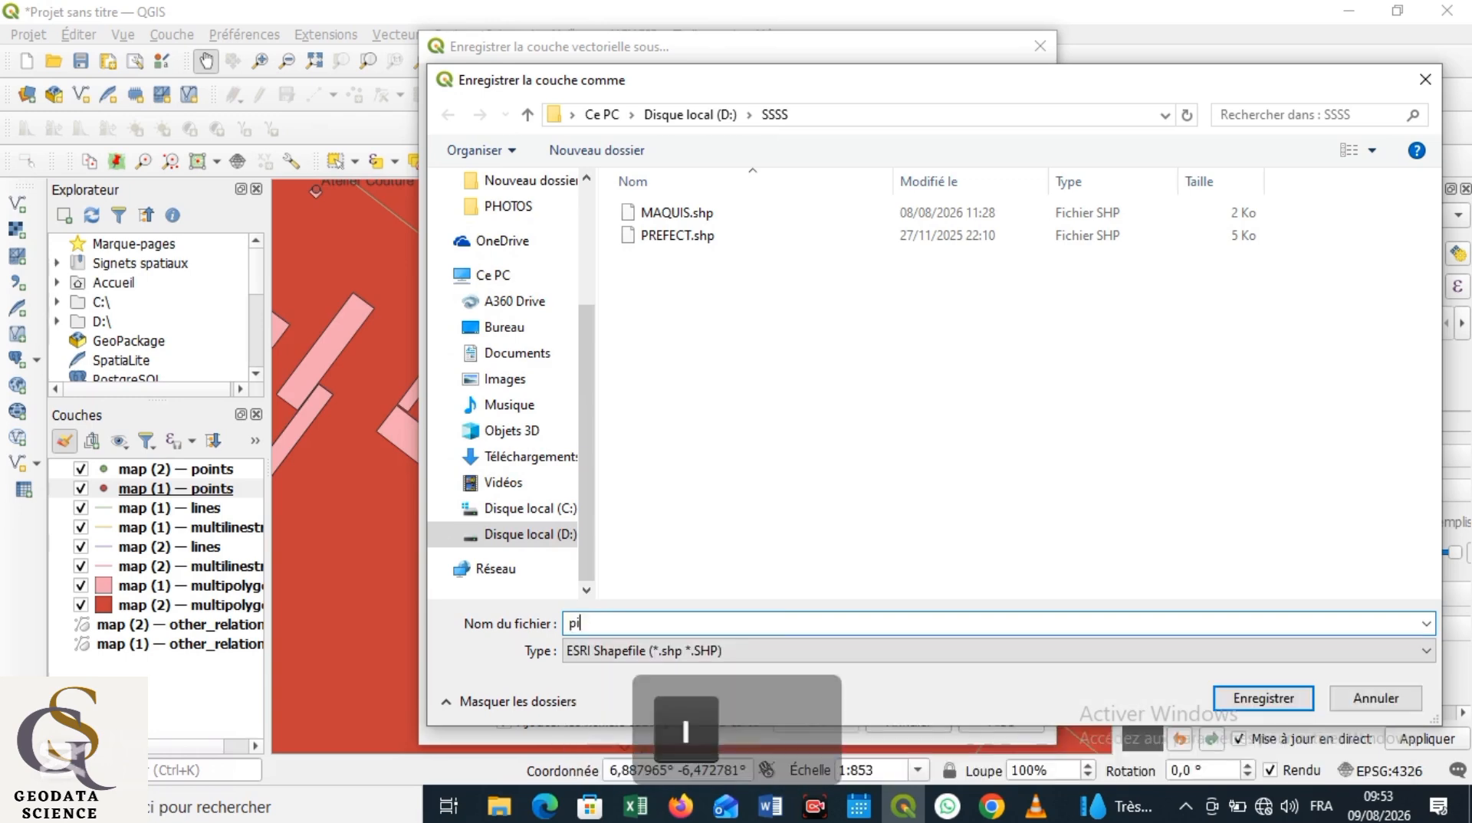
pyautogui.write('ont de')
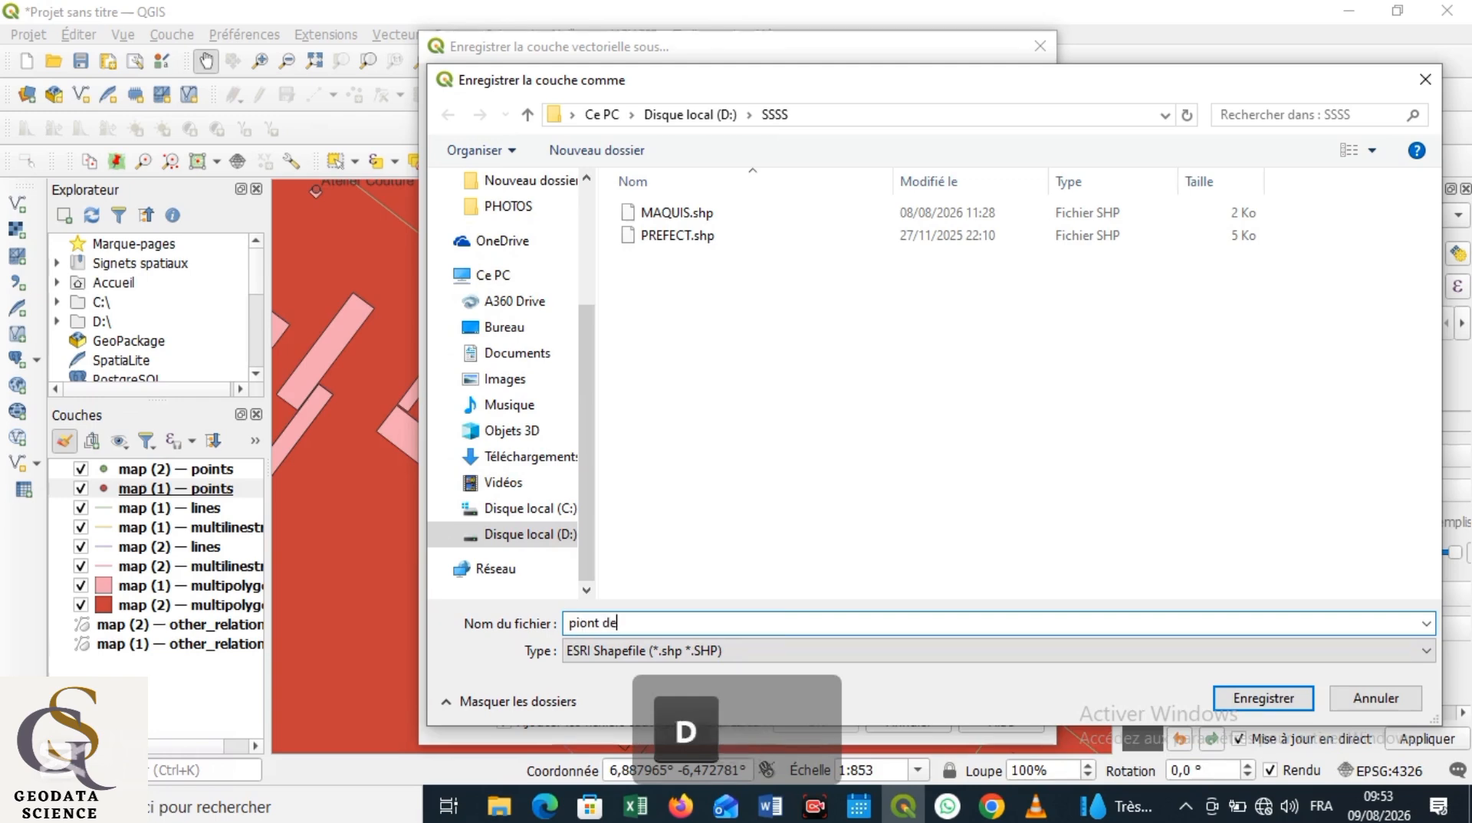
pyautogui.write(' station')
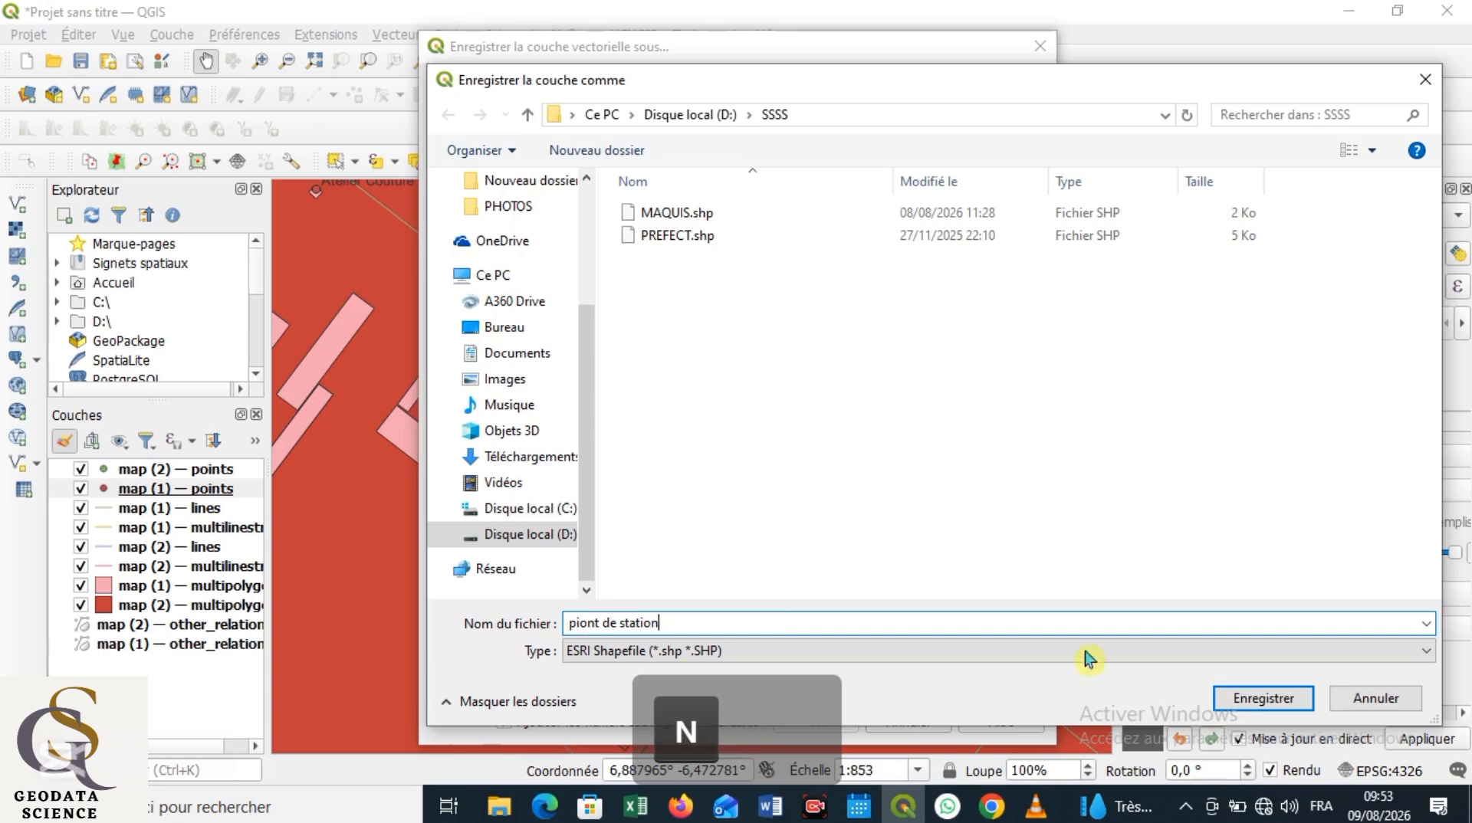
pyautogui.click(1258, 698)
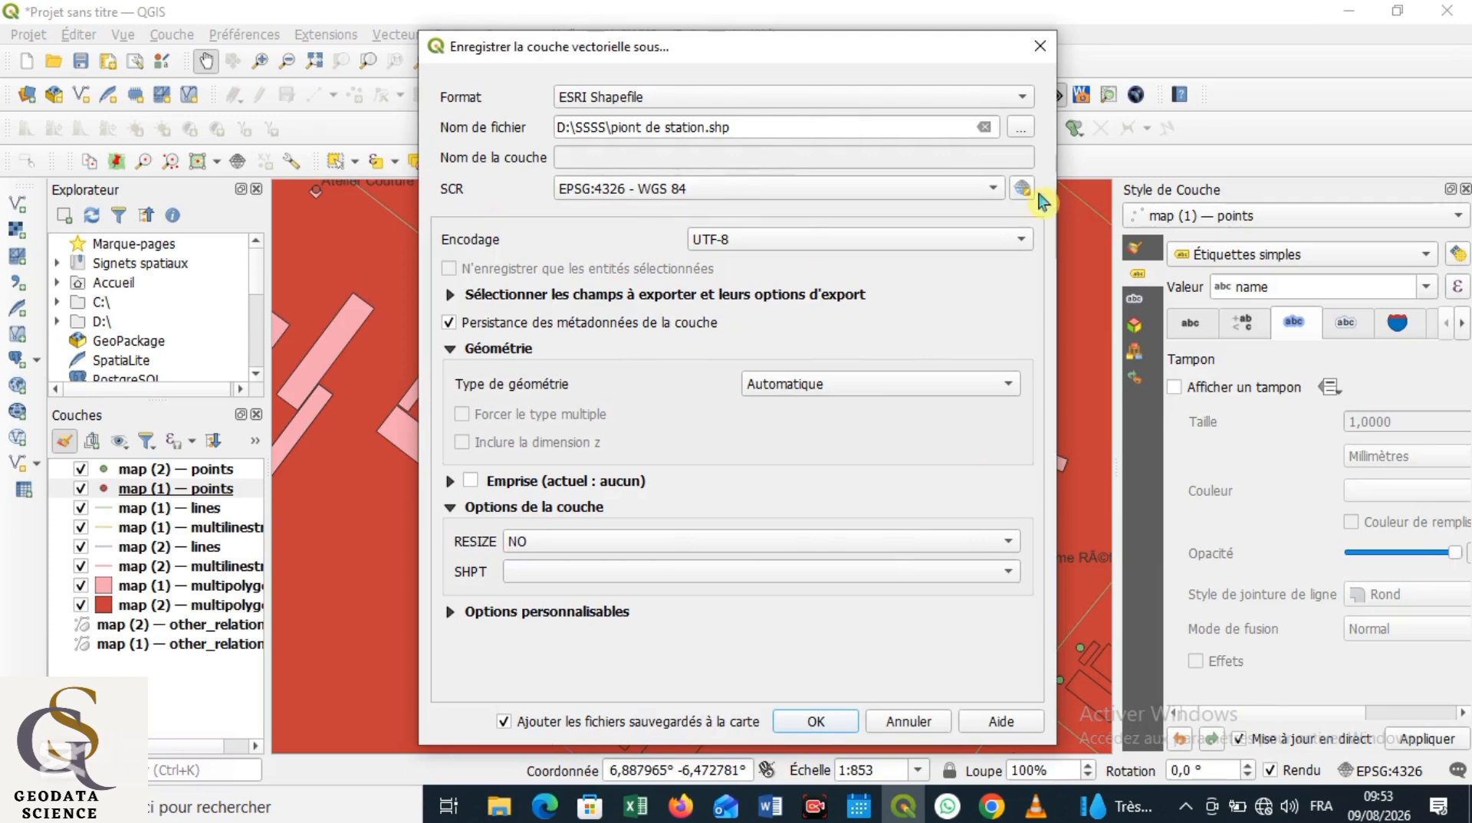
# Set the export to the project CRS EPSG:4326 - WGS 84 with Point geometry, and save the layer
pyautogui.click(995, 192)
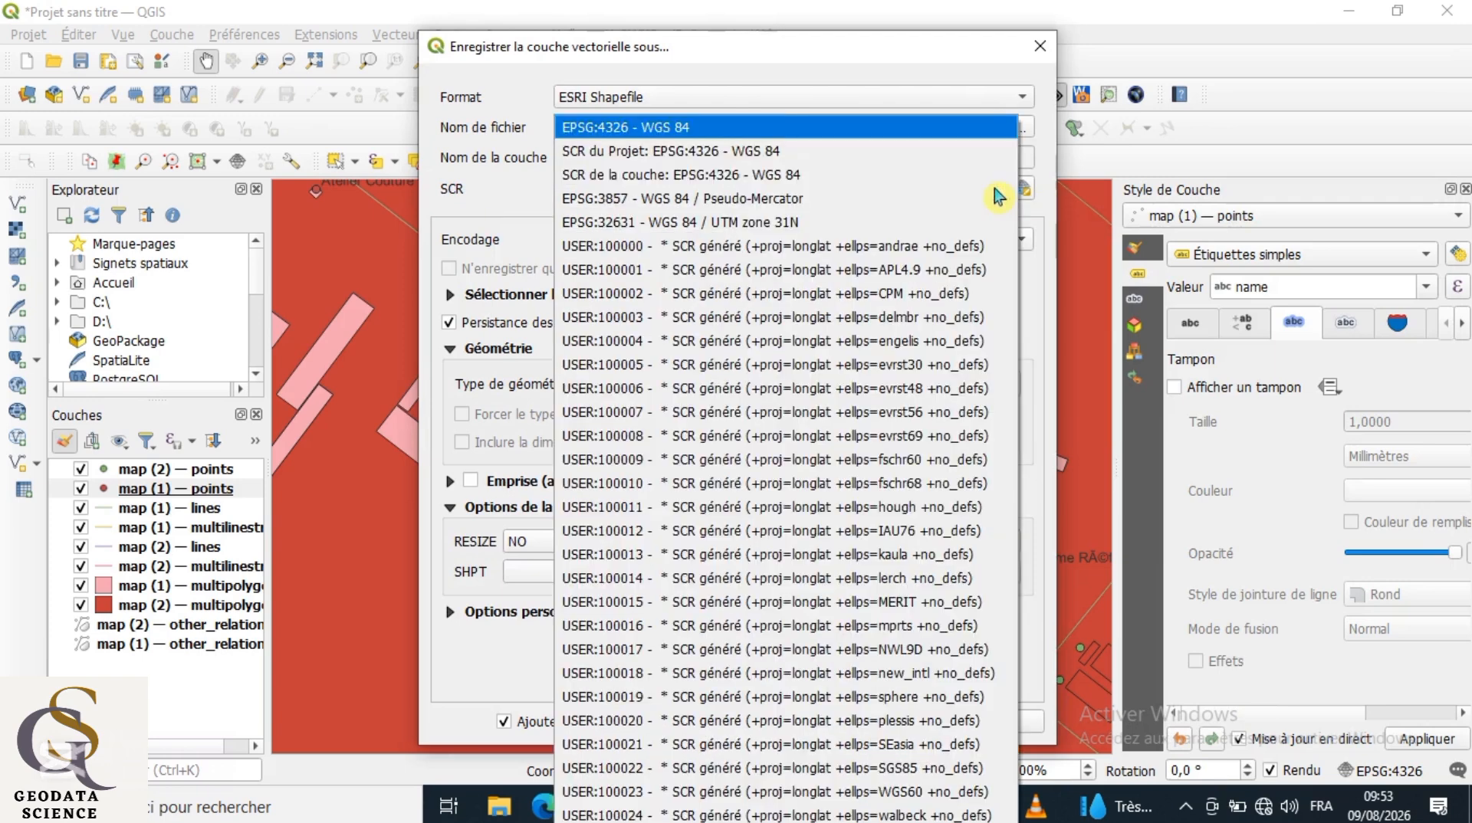
pyautogui.click(894, 151)
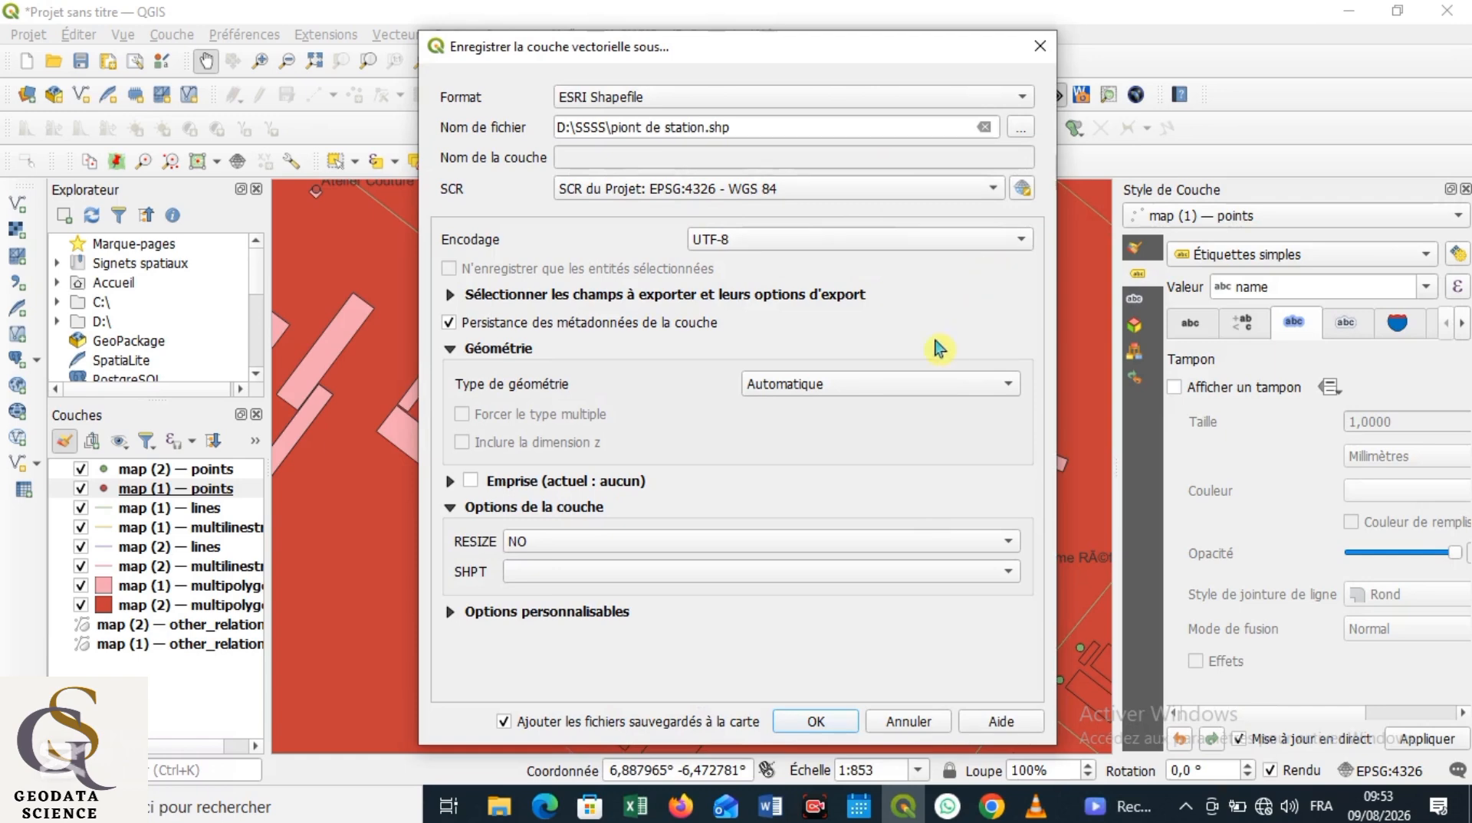
pyautogui.click(1010, 390)
pyautogui.click(872, 412)
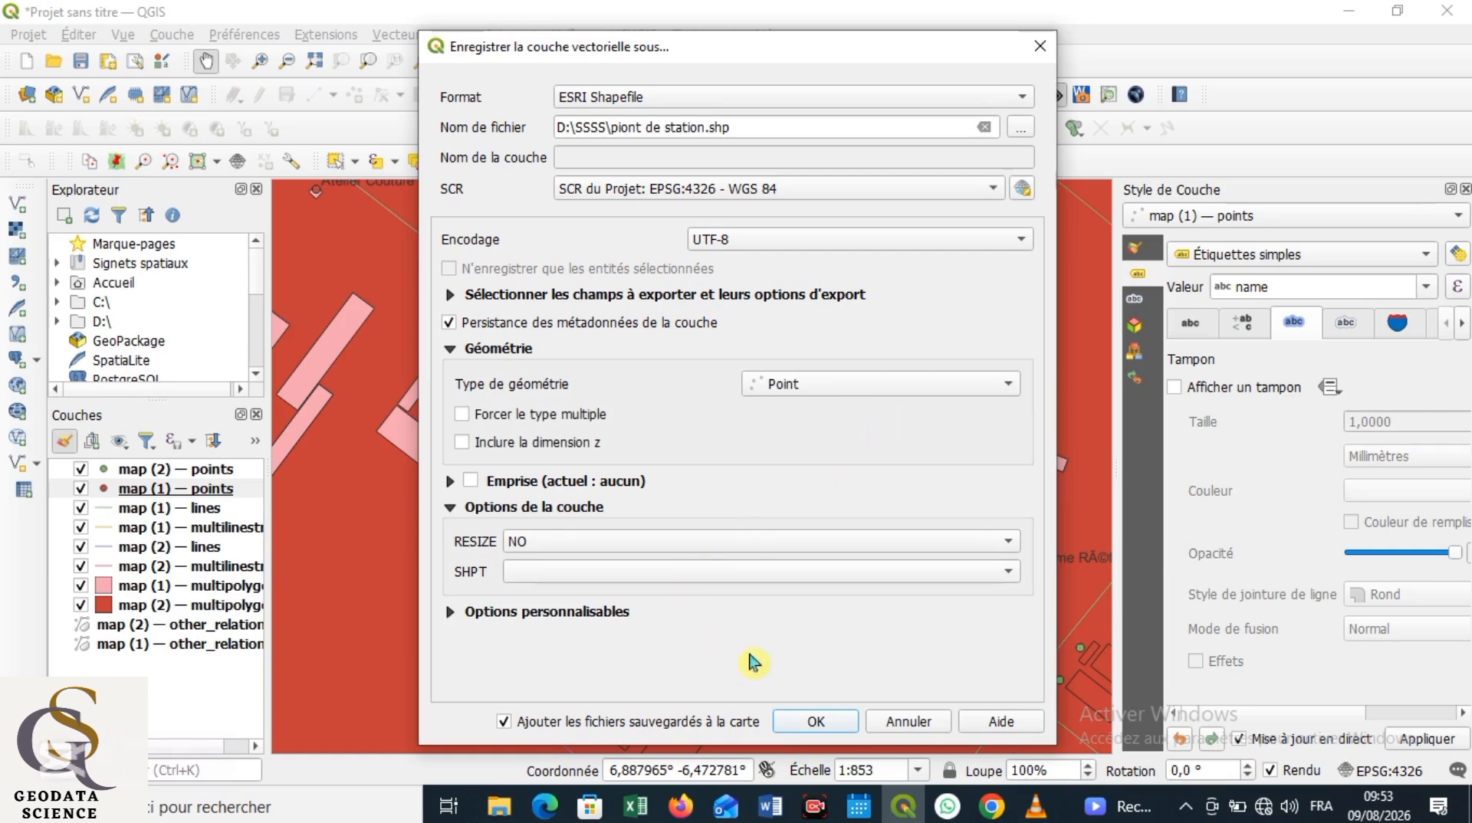
pyautogui.click(811, 720)
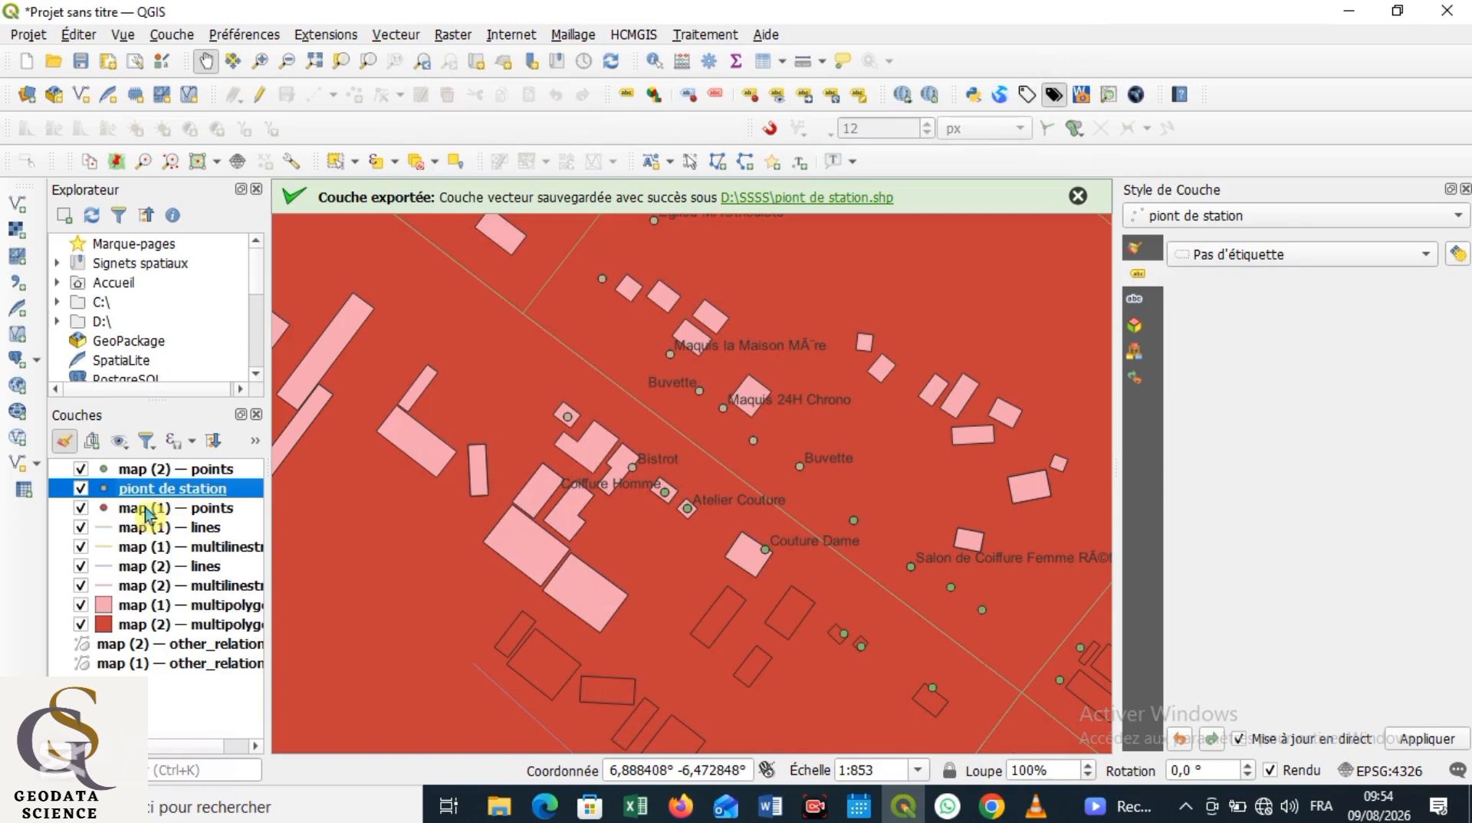
# Hide the original map (1) points layer and remove it from the project
pyautogui.click(80, 508)
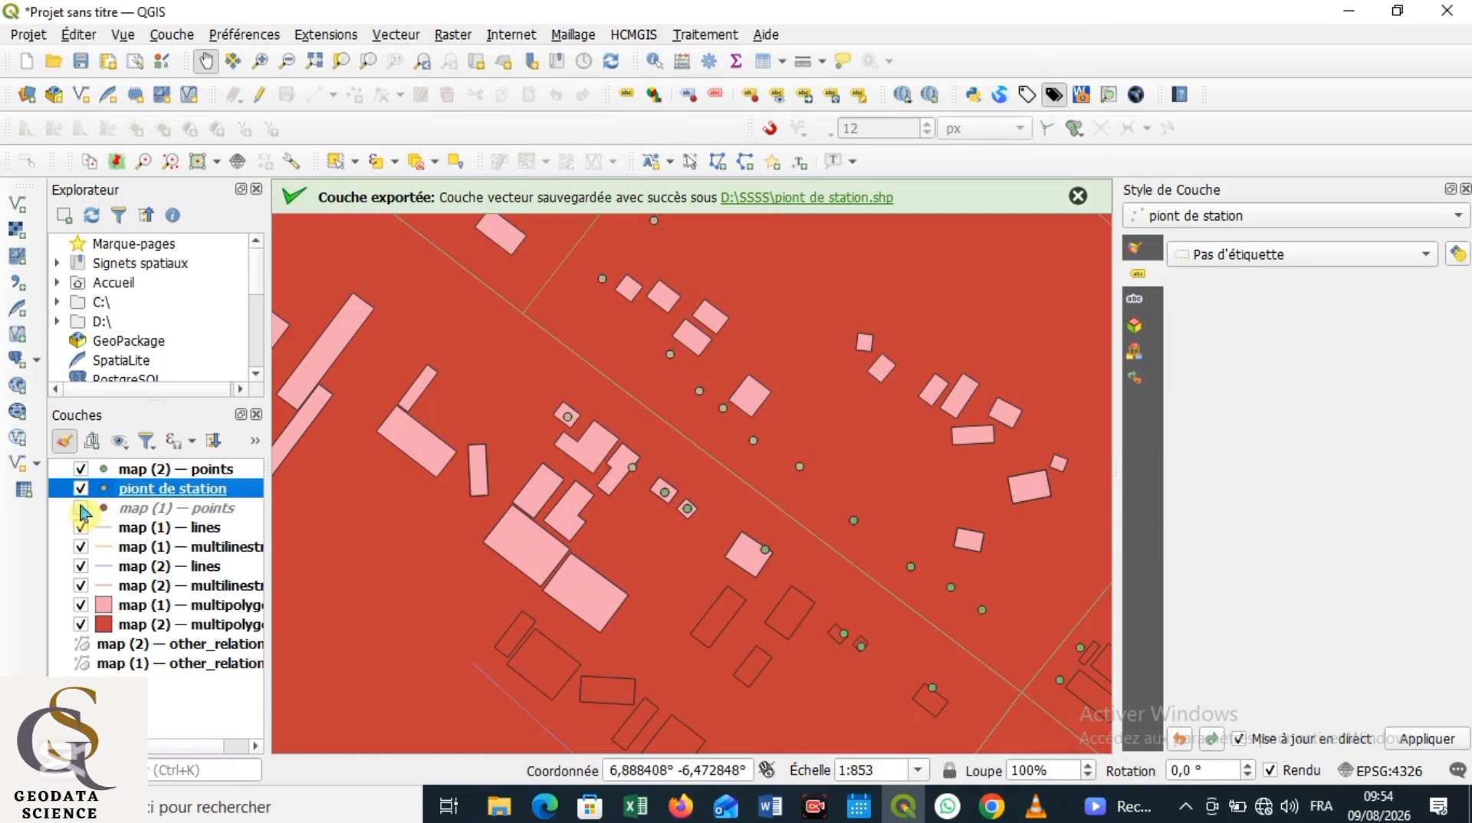
pyautogui.click(150, 510)
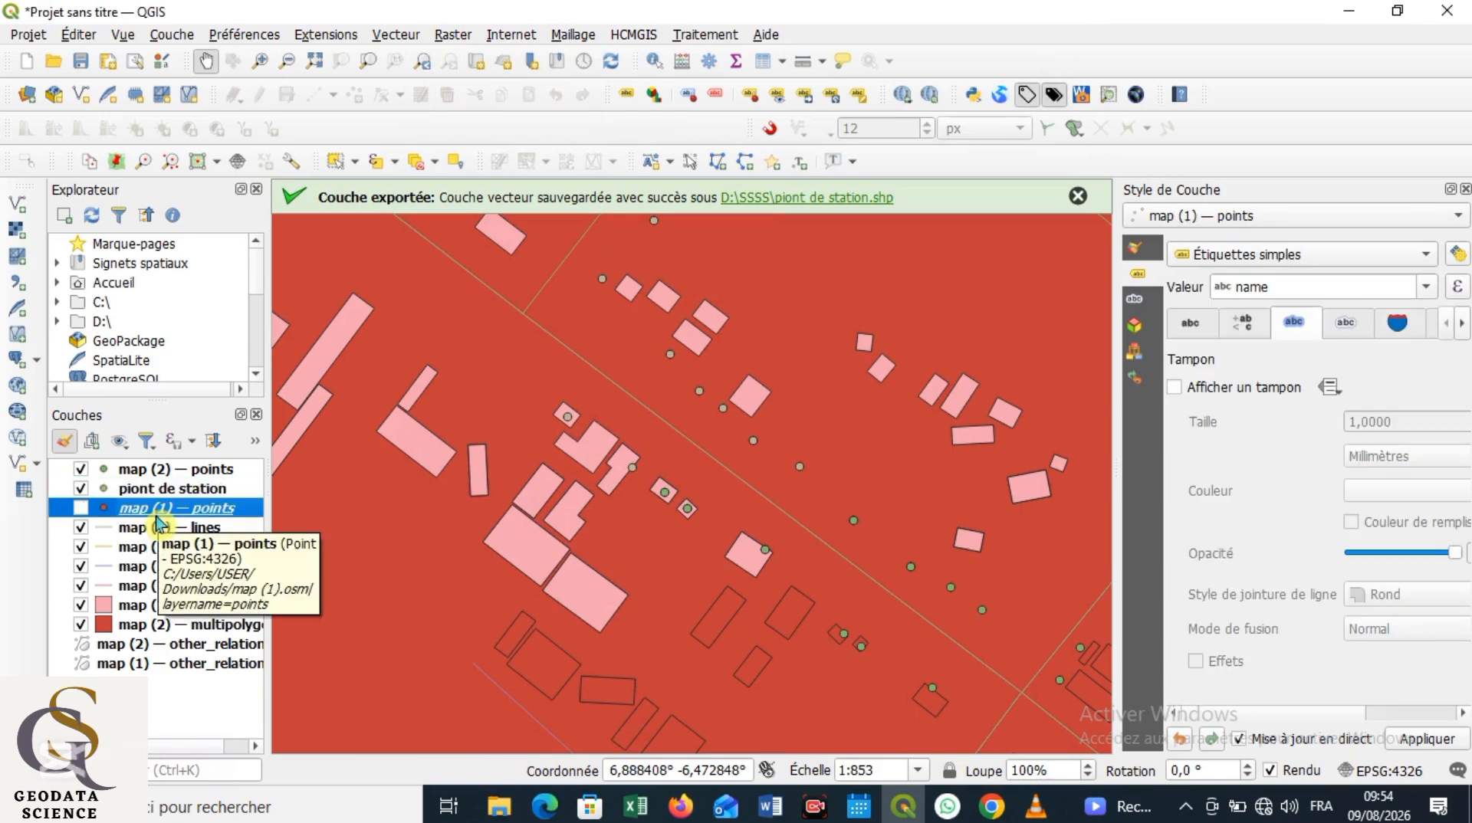
pyautogui.rightClick(156, 517)
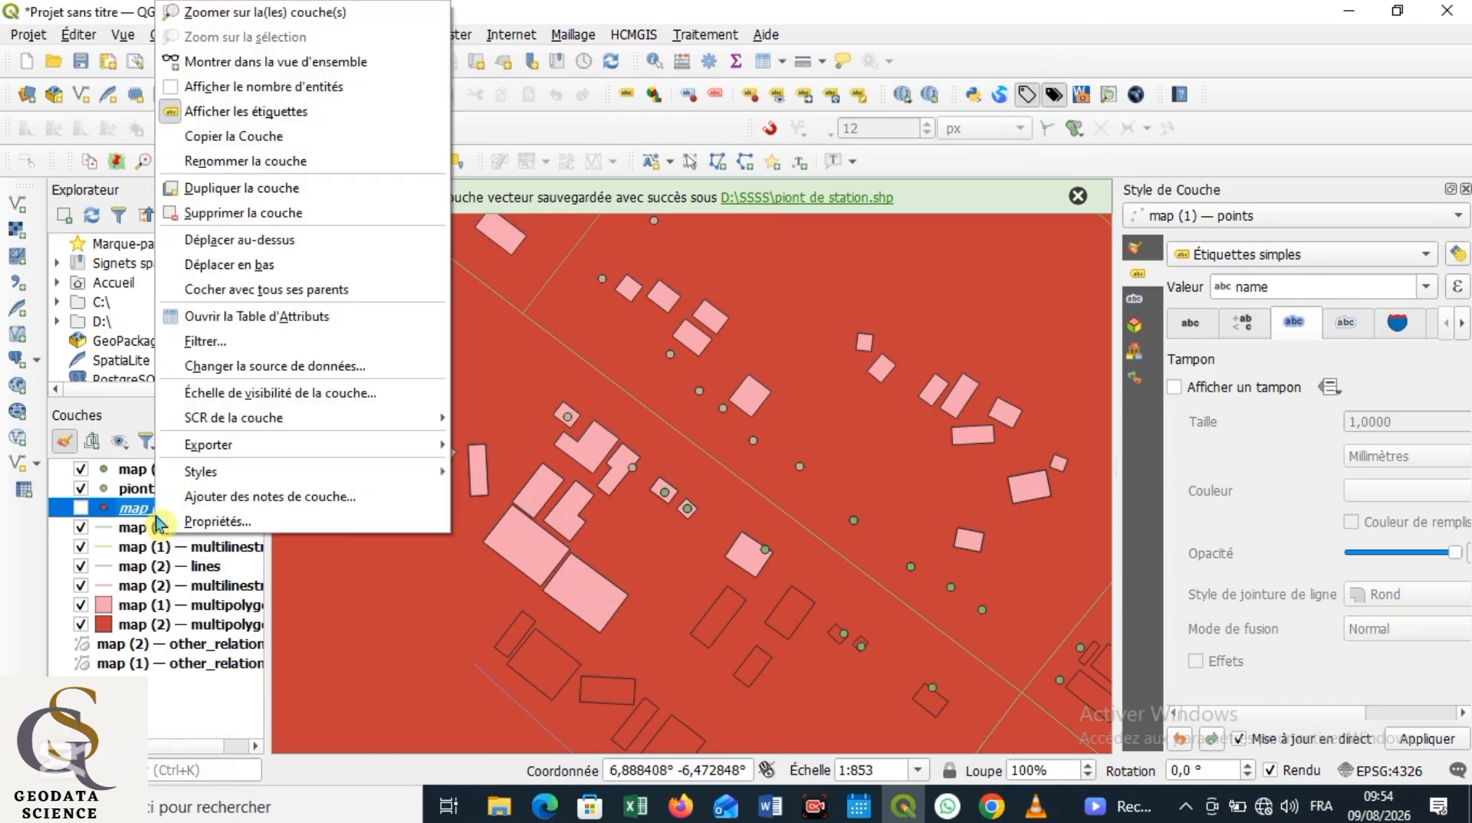
pyautogui.click(223, 213)
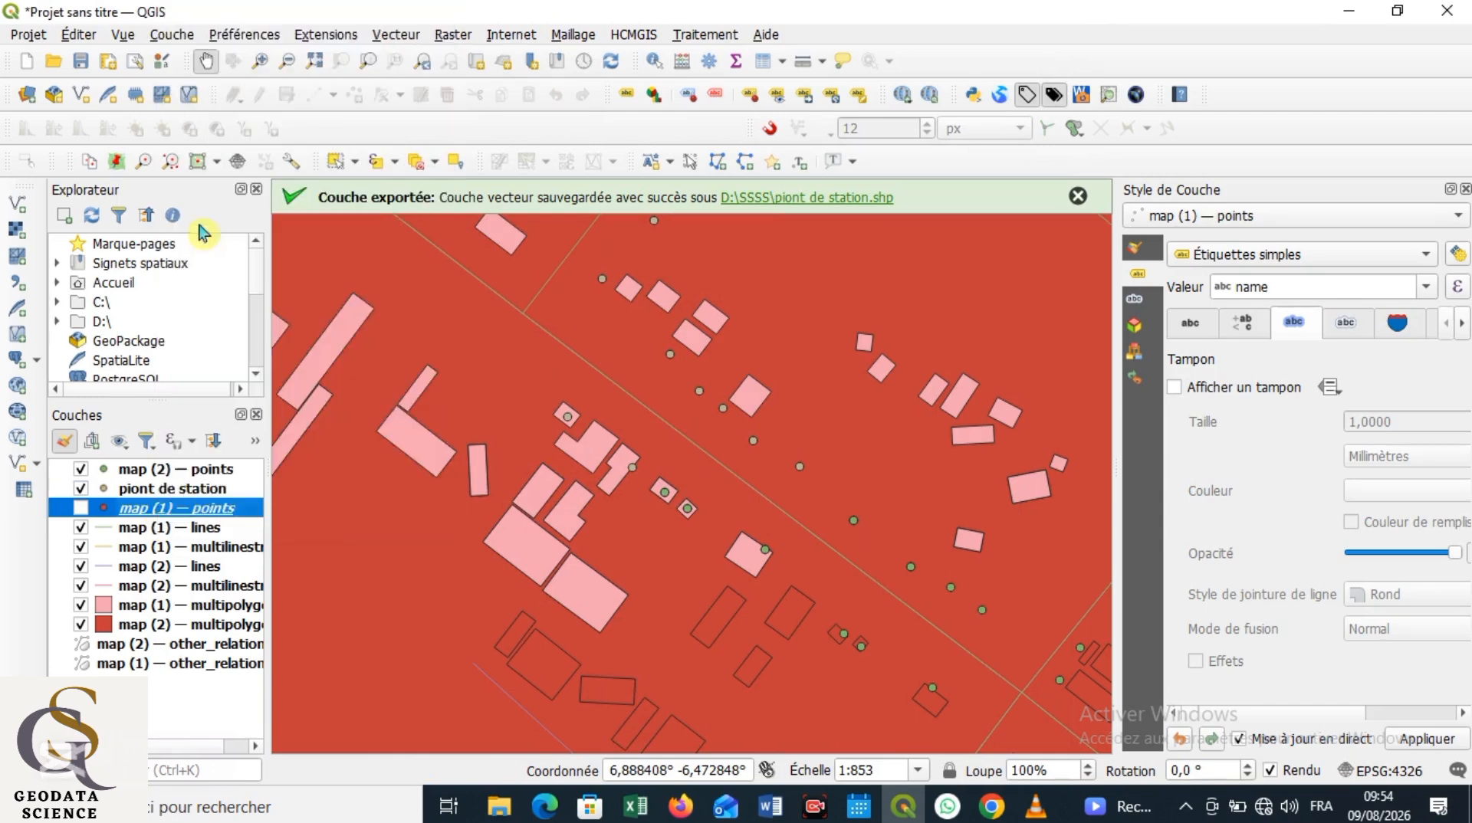
pyautogui.click(698, 427)
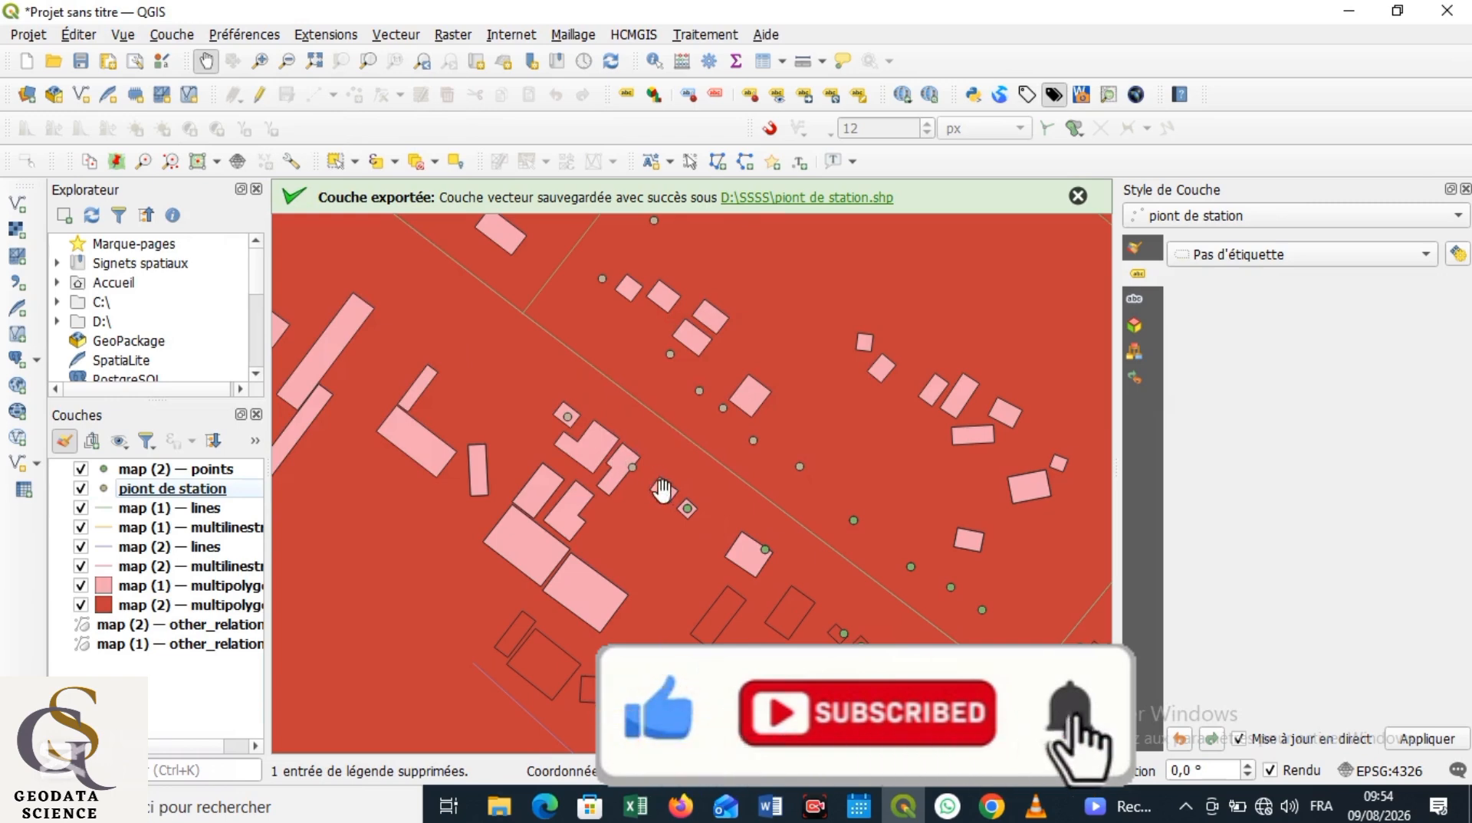
# Examine the exported piont de station points against the surrounding buildings and streets on the map
pyautogui.scroll(1, 662, 491)
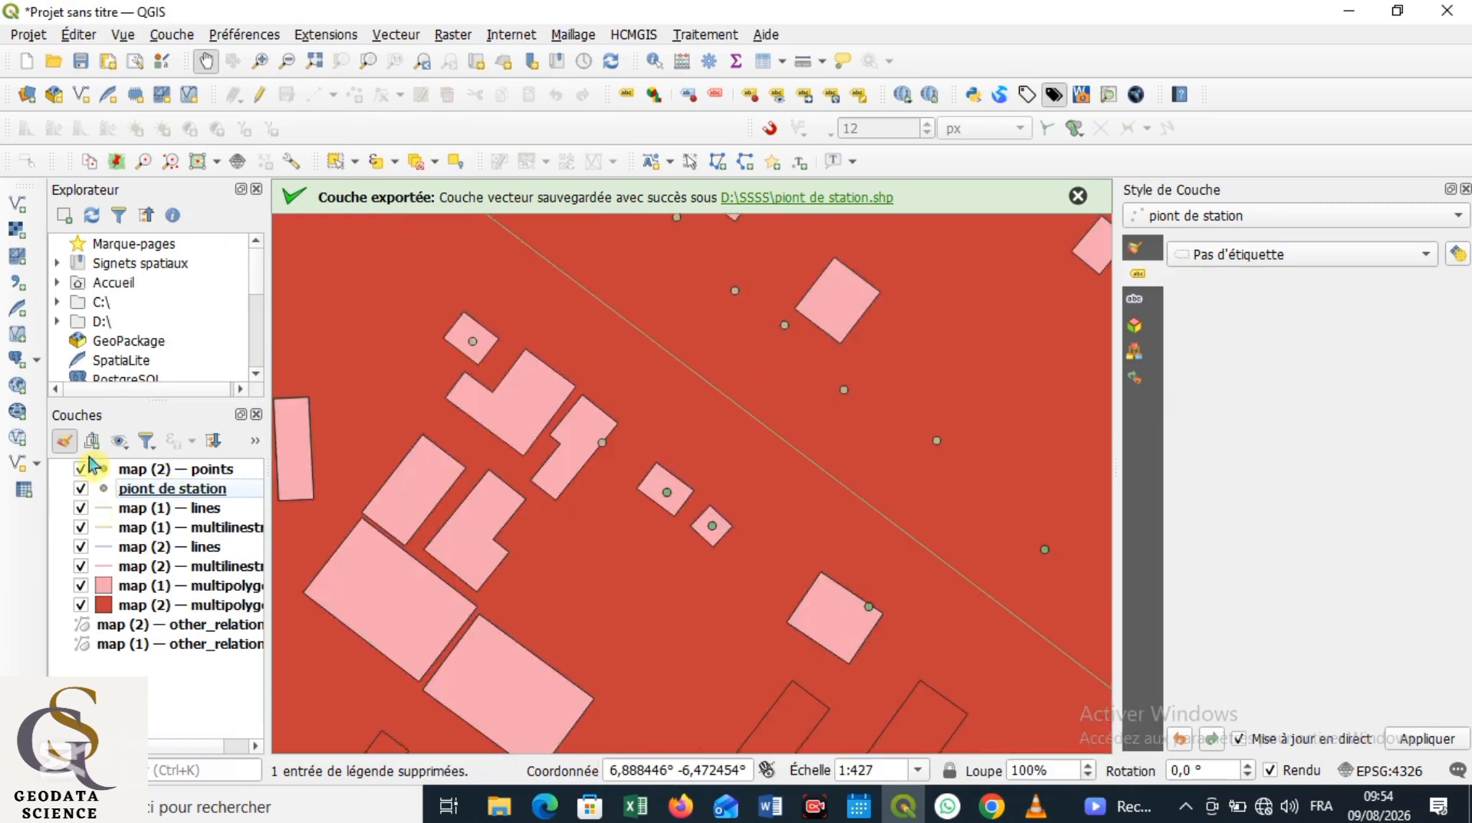
pyautogui.scroll(-1, 595, 456)
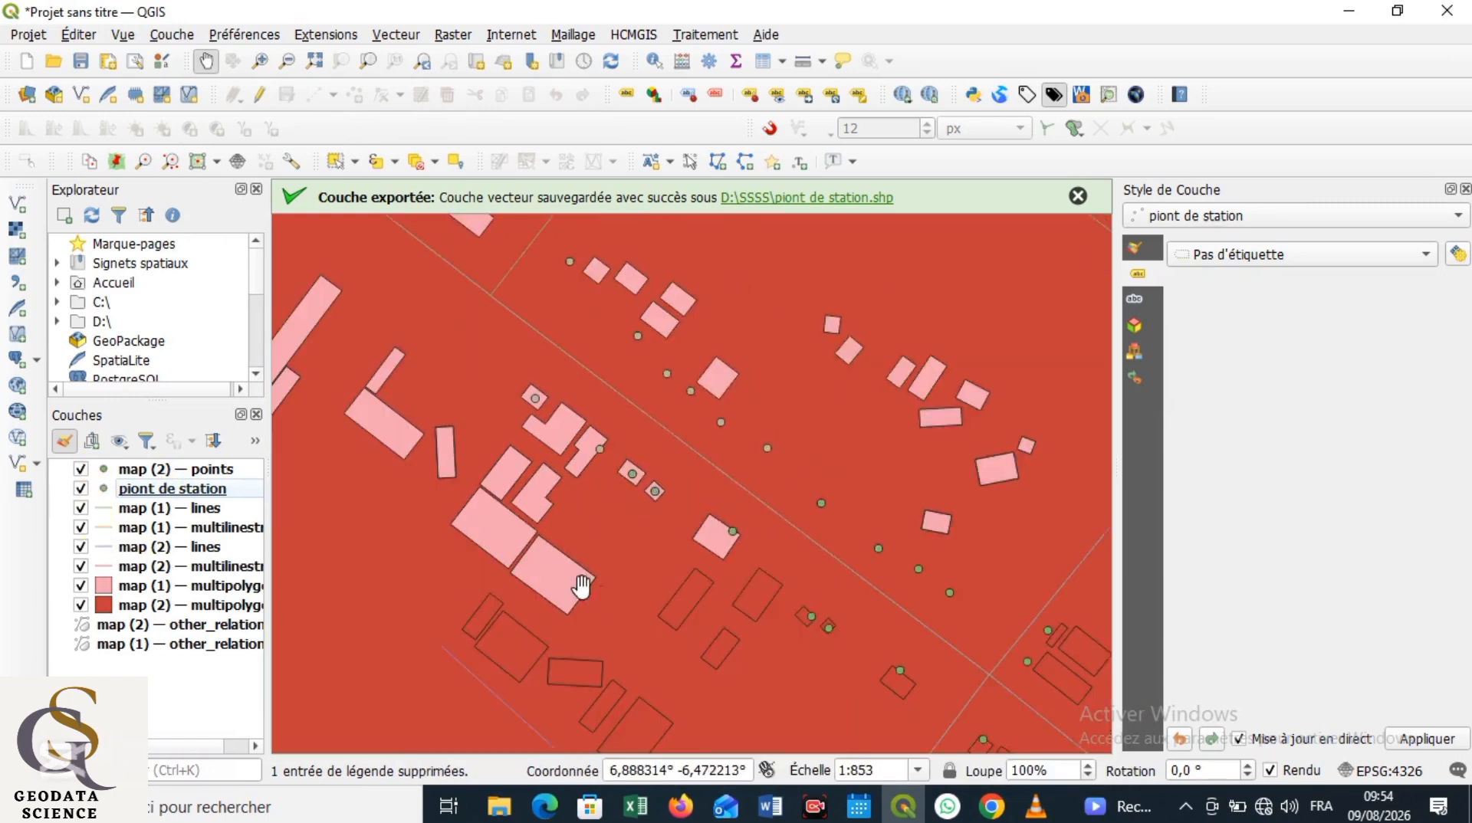
pyautogui.moveTo(600, 601); pyautogui.dragTo(626, 535)
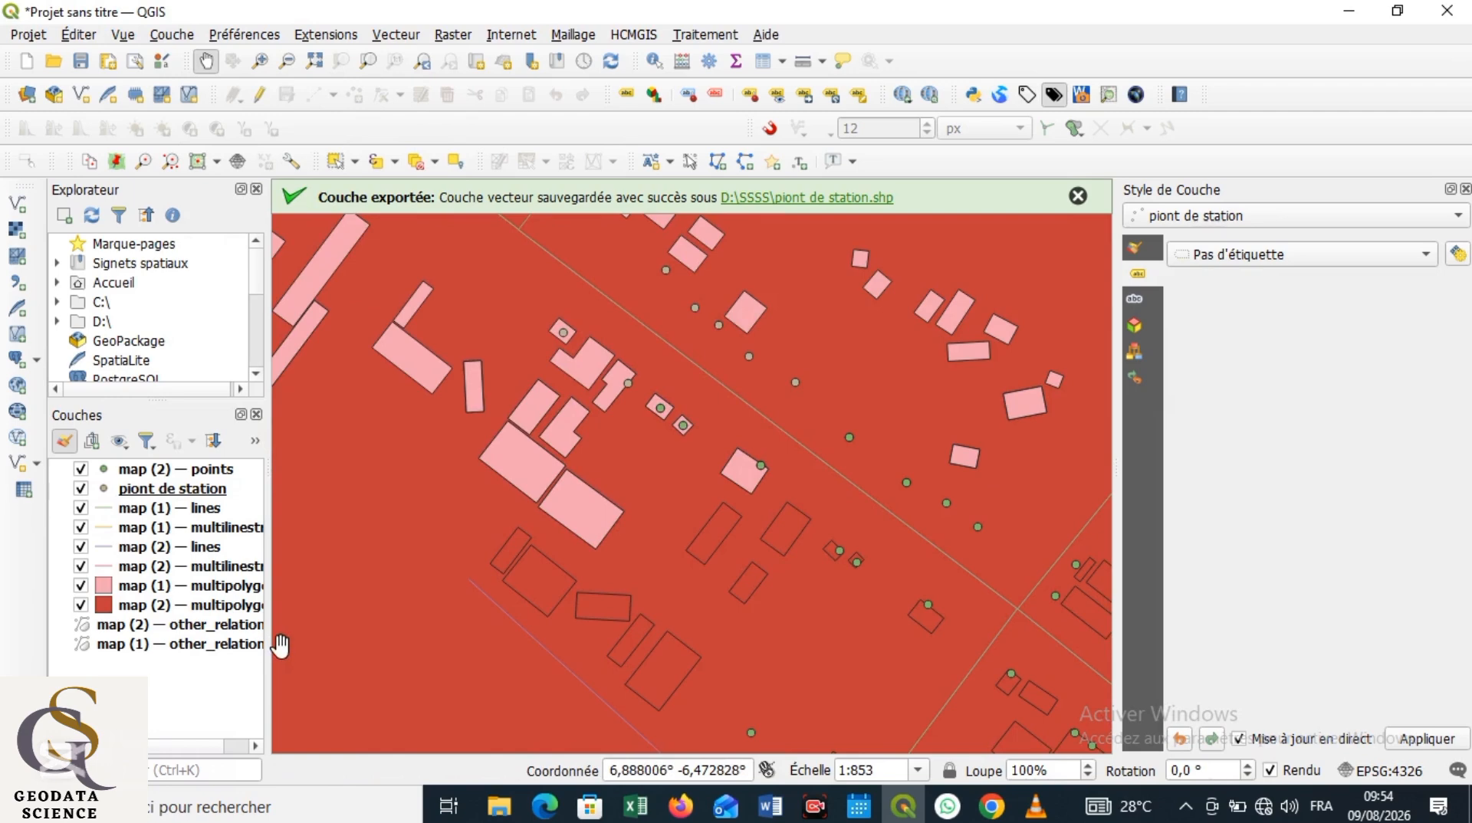
pyautogui.scroll(-1, 534, 506)
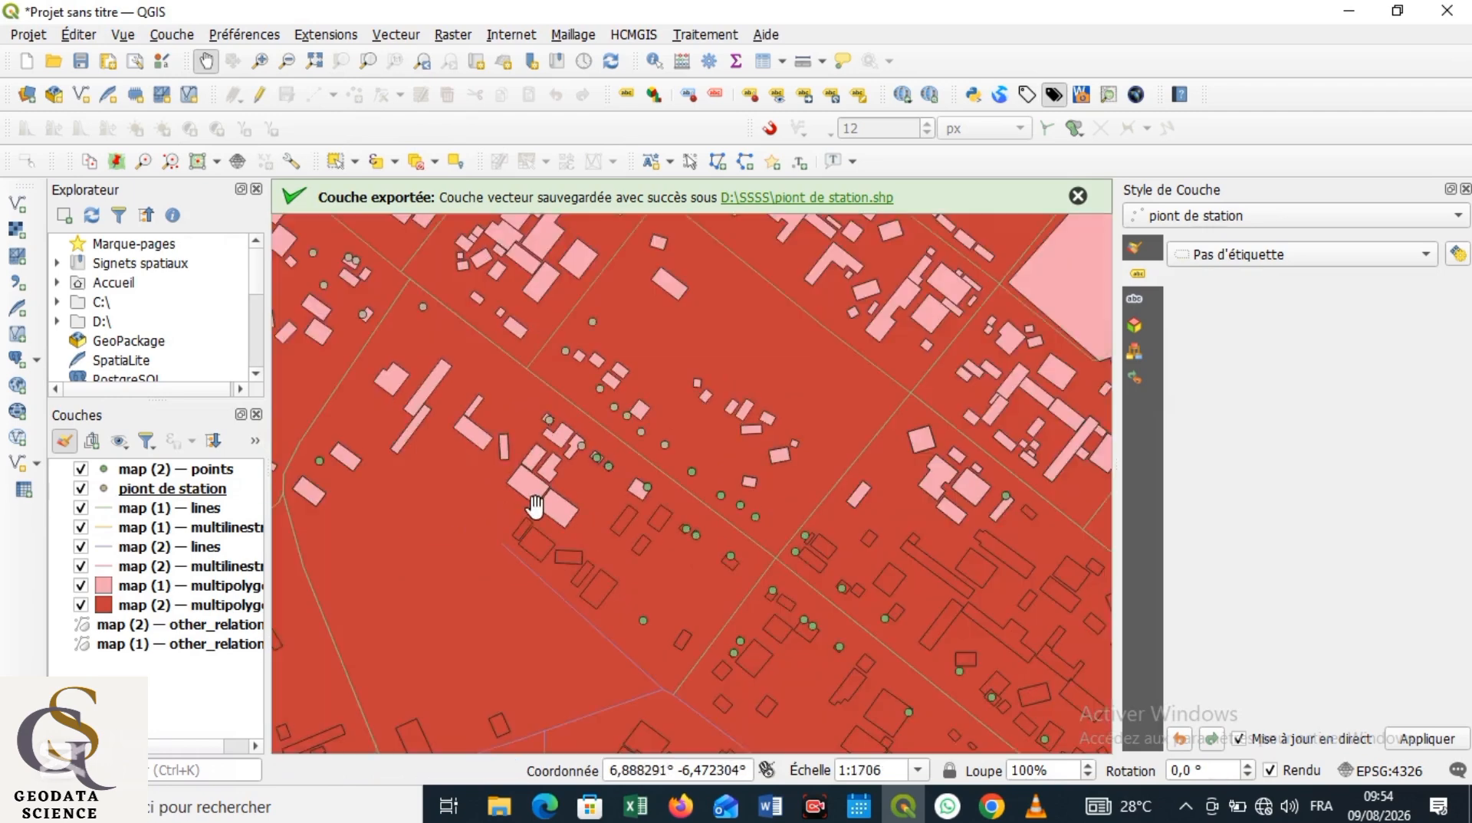
pyautogui.moveTo(693, 618); pyautogui.dragTo(657, 515)
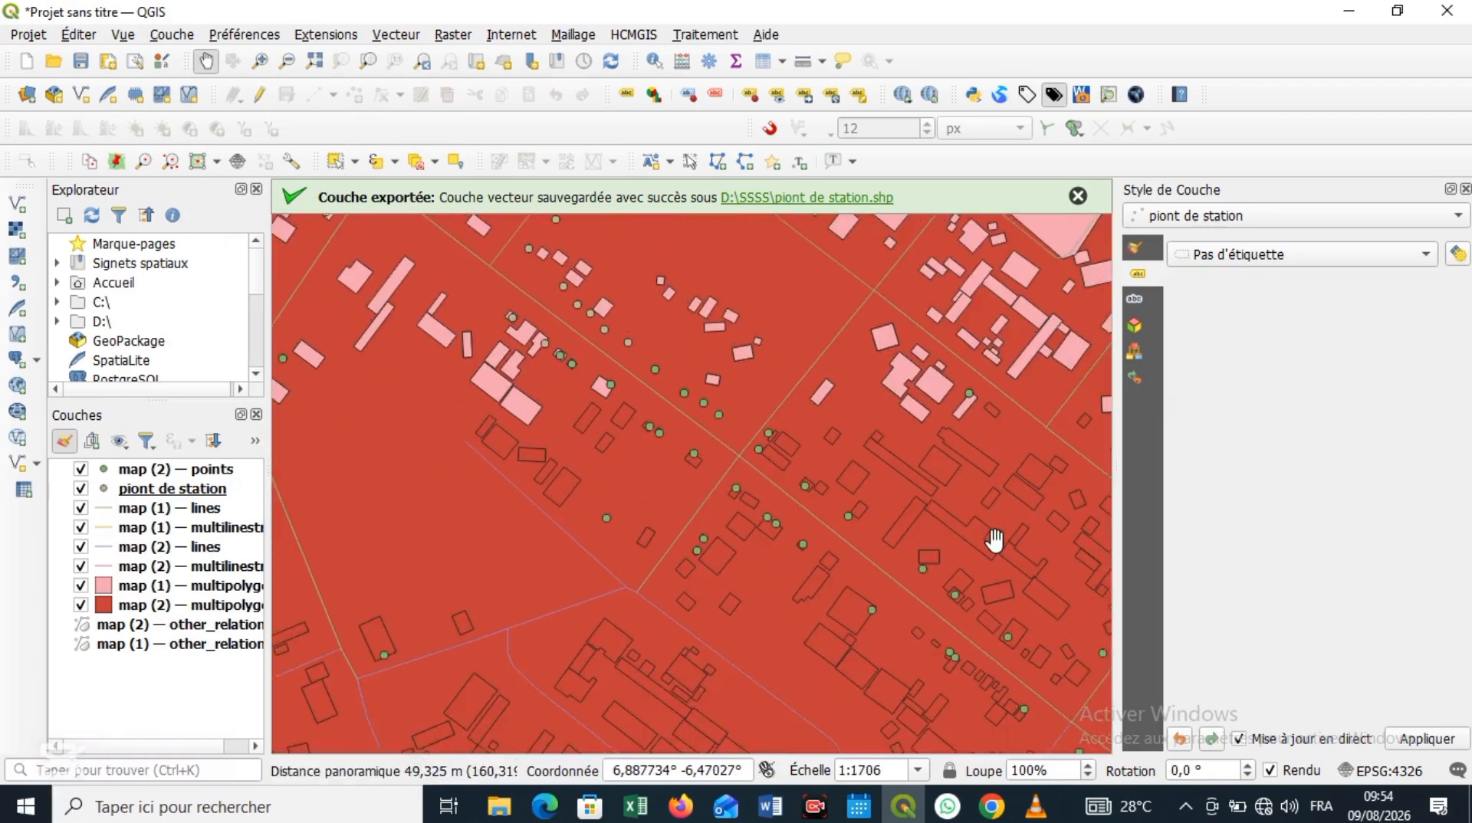
pyautogui.moveTo(994, 543); pyautogui.dragTo(887, 535)
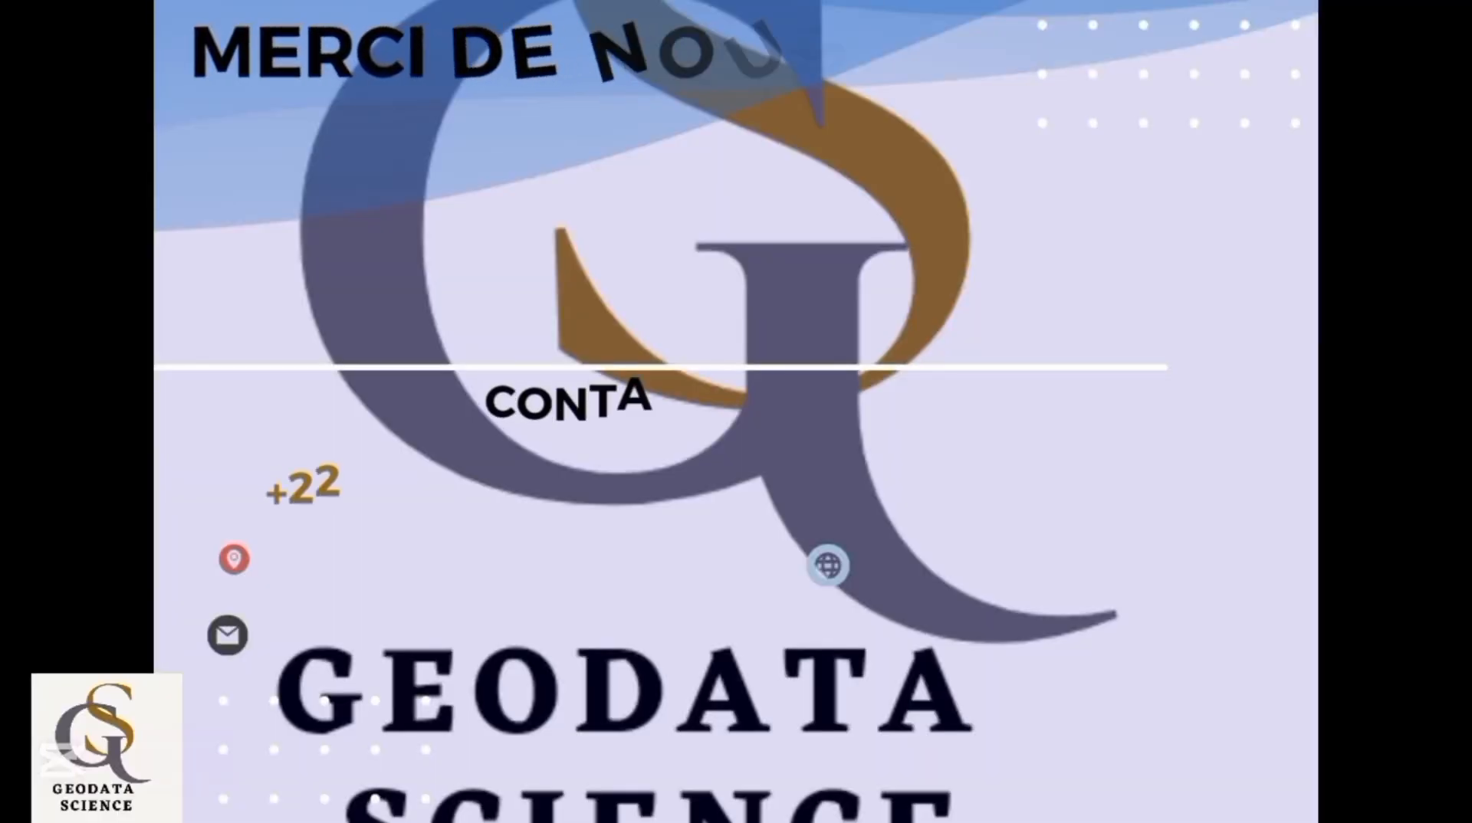